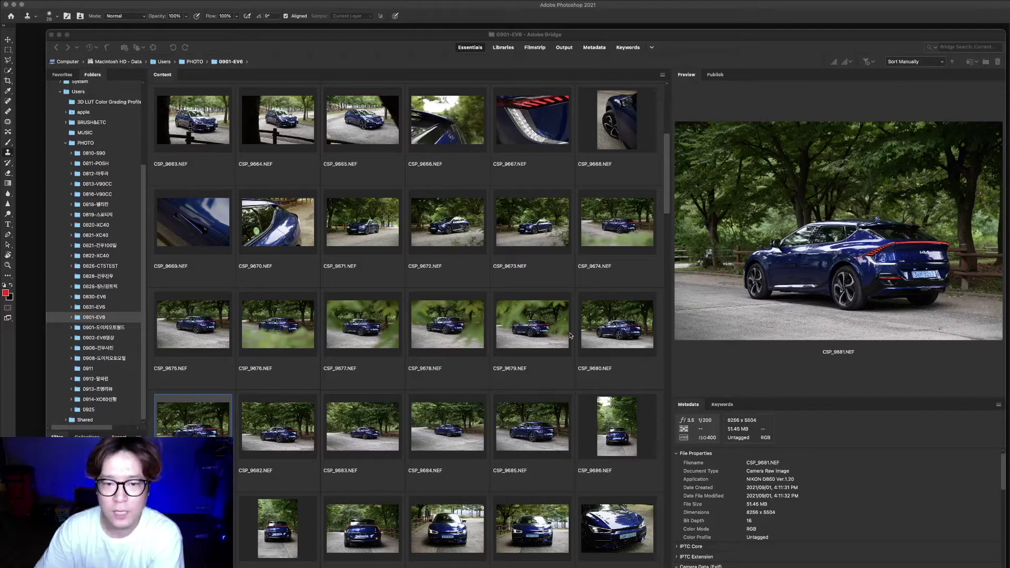
- Hide Adobe Bridge to reveal Photoshop, then bring Bridge back to the front
click(461, 21)
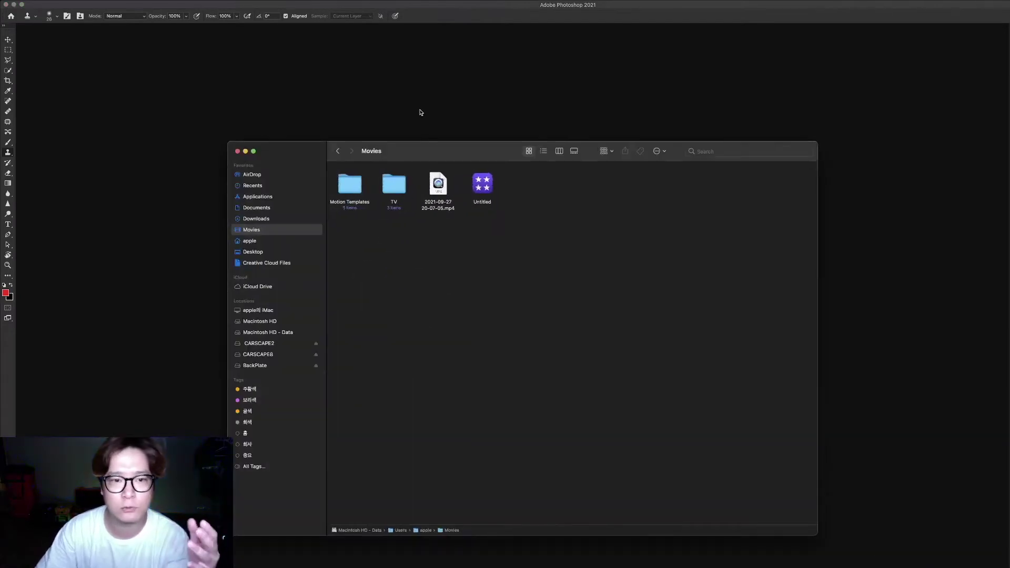
click(420, 113)
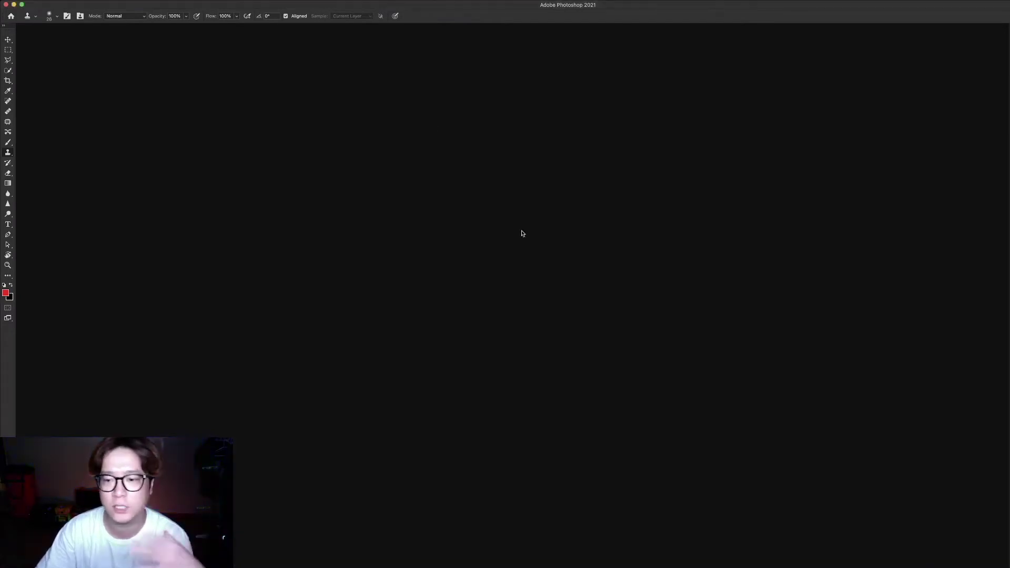
click(542, 567)
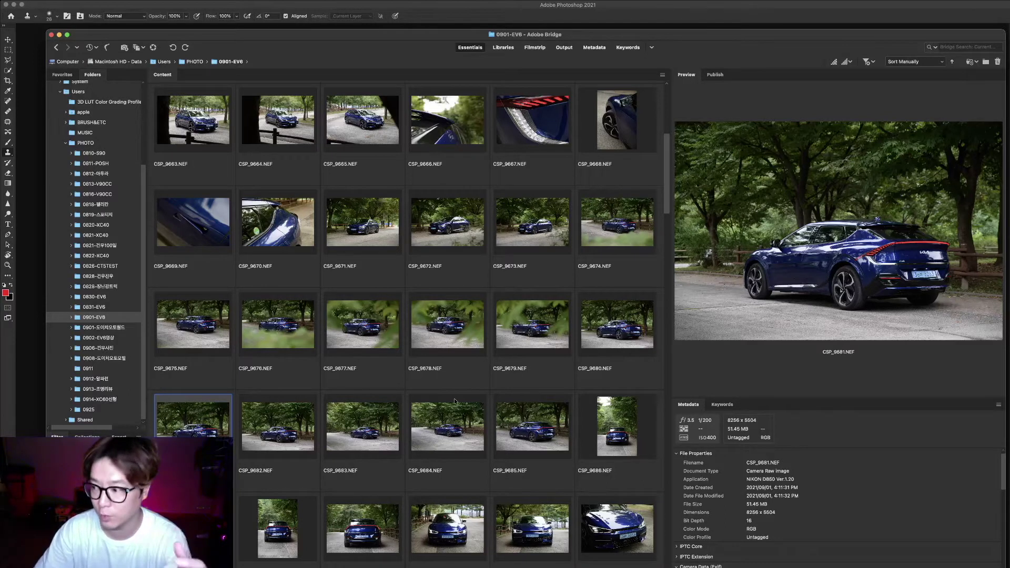
- Preview the blue car photos CSP_9673, CSP_9679 and CSP_9680 in Bridge
click(524, 334)
click(551, 243)
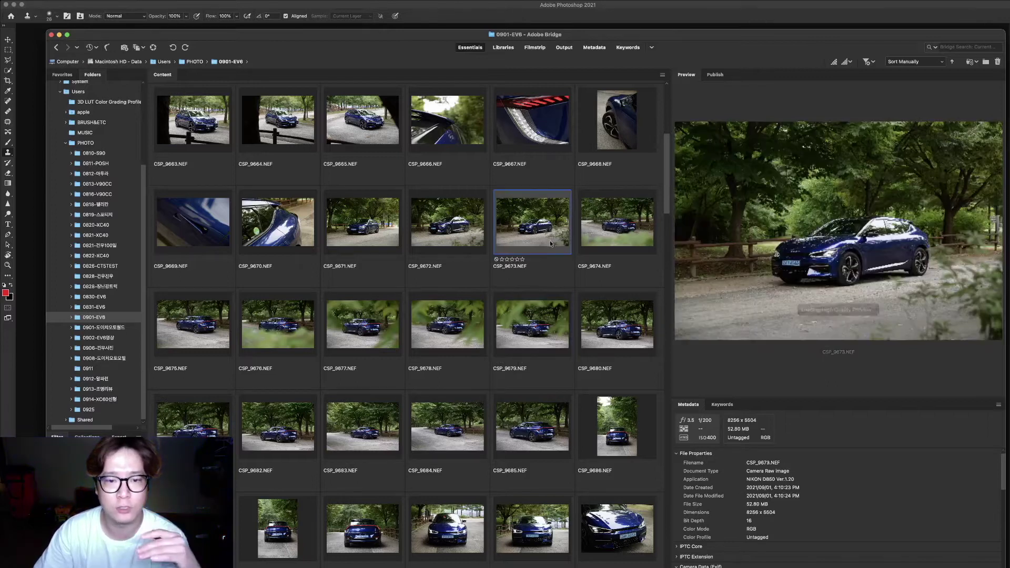
key(Down)
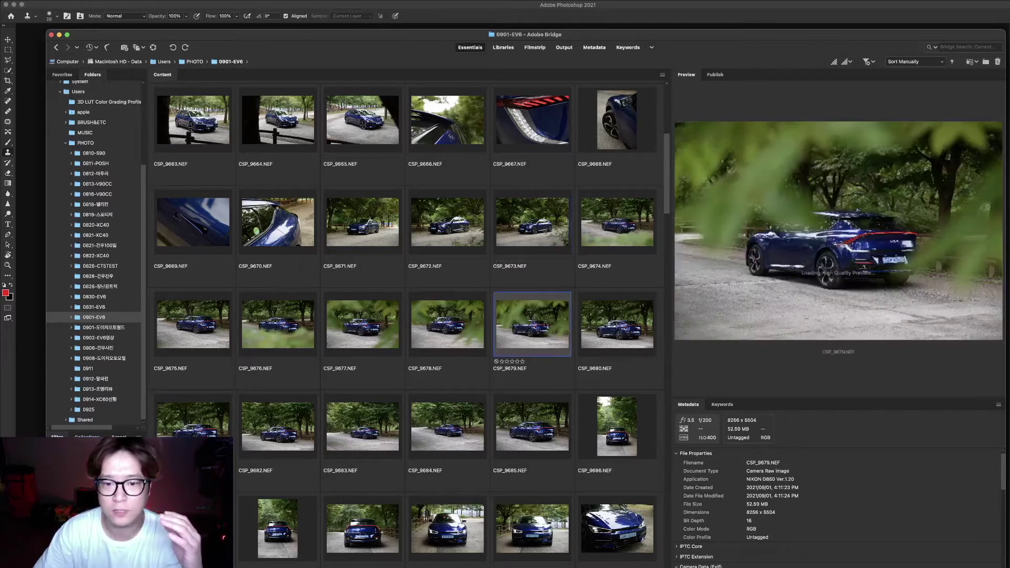
key(Right)
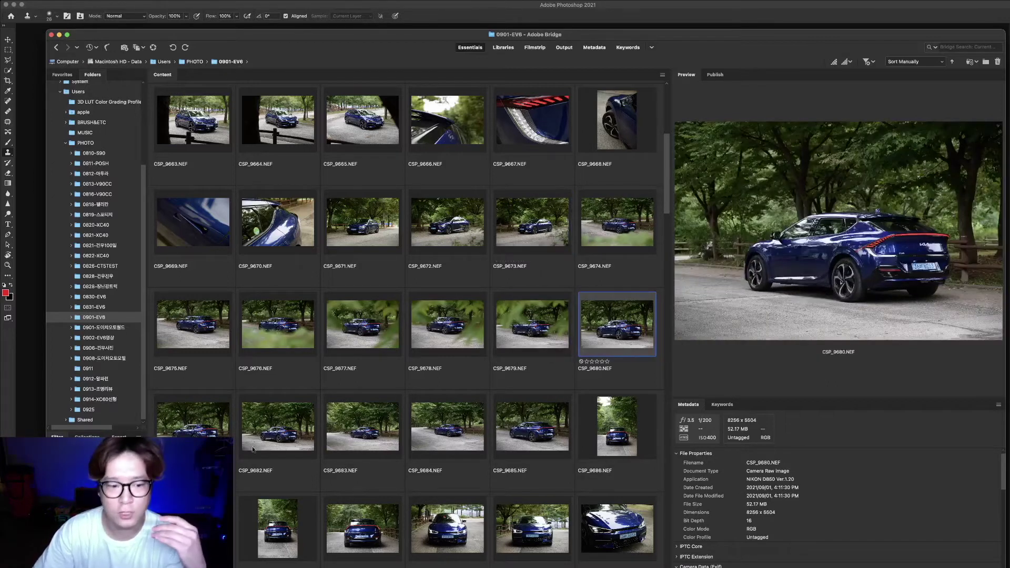
- Open CSP_9682.NEF in Camera Raw, close it again, and head to Photoshop's preferences
double_click(285, 441)
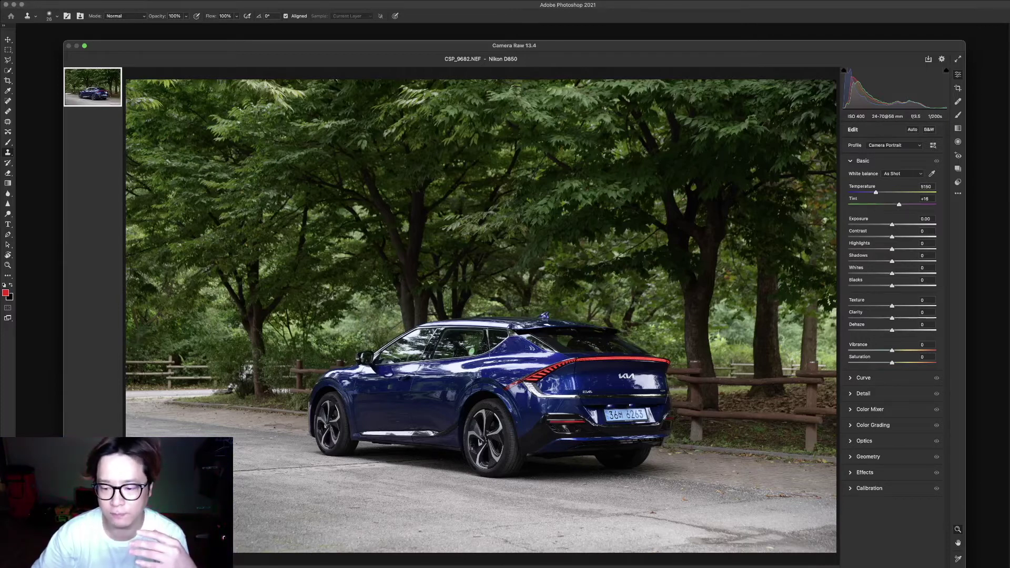
key(Escape)
click(60, 5)
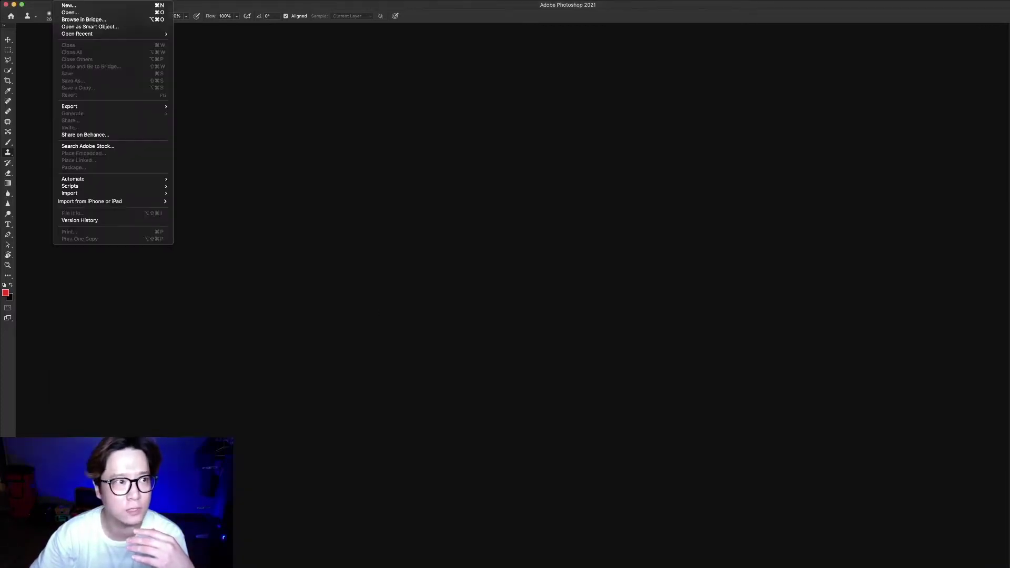
mouse_move(37, 24)
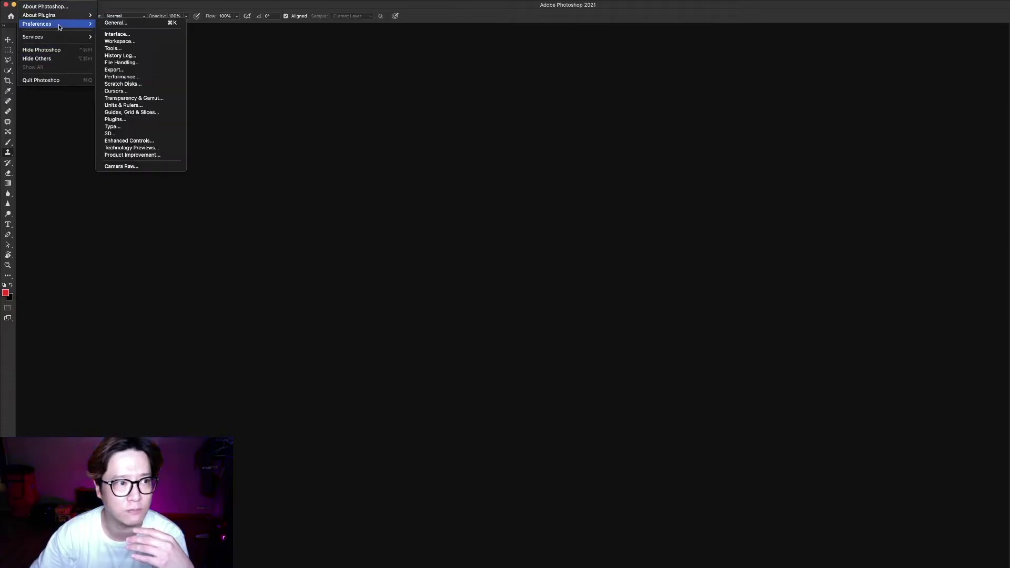
click(117, 63)
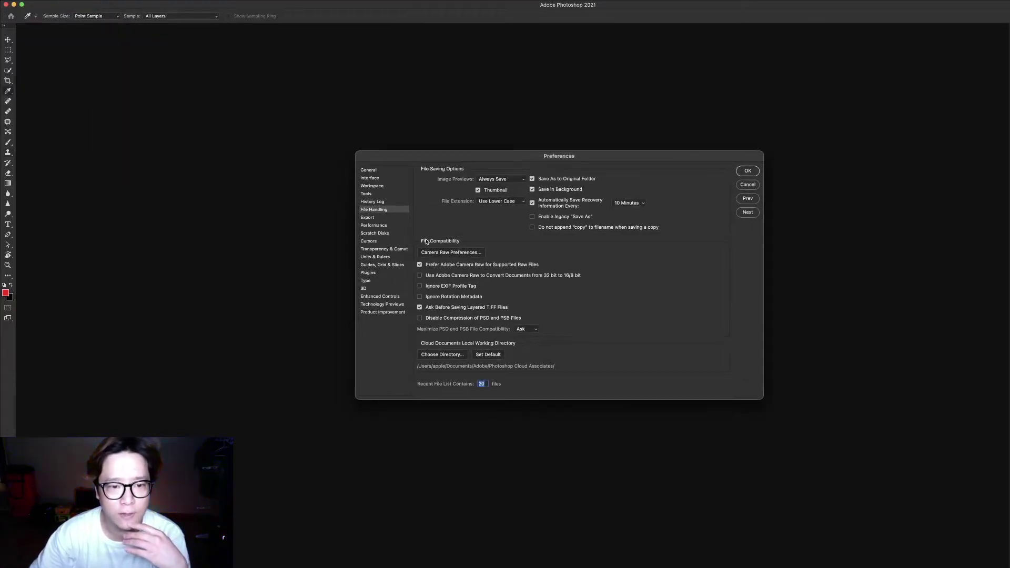
click(472, 253)
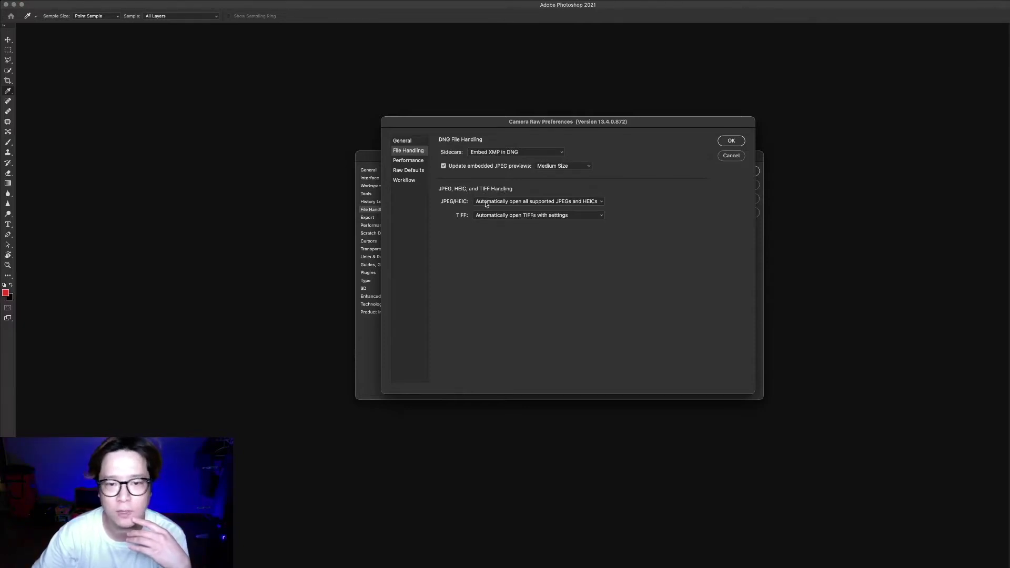
click(517, 205)
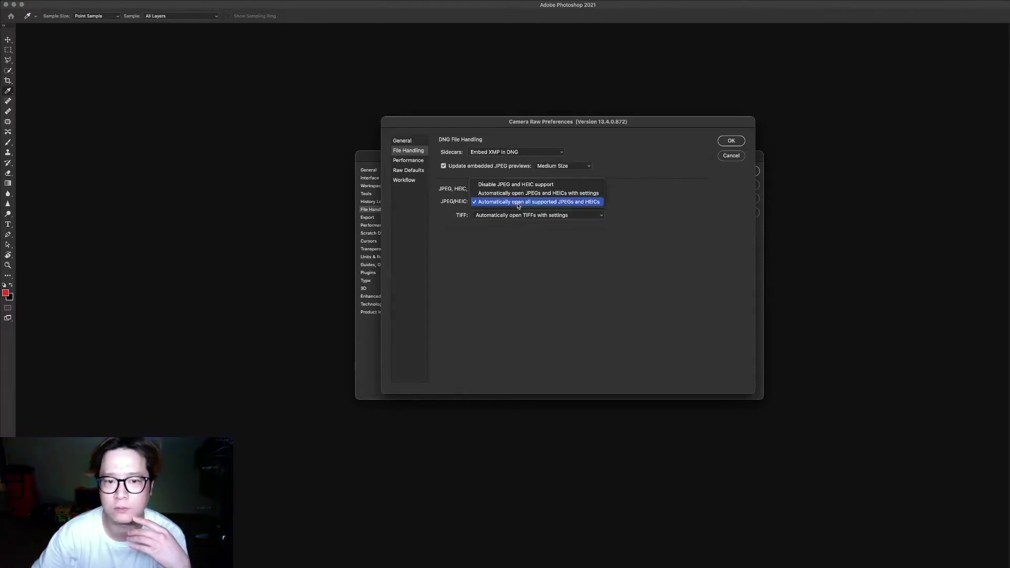
click(534, 203)
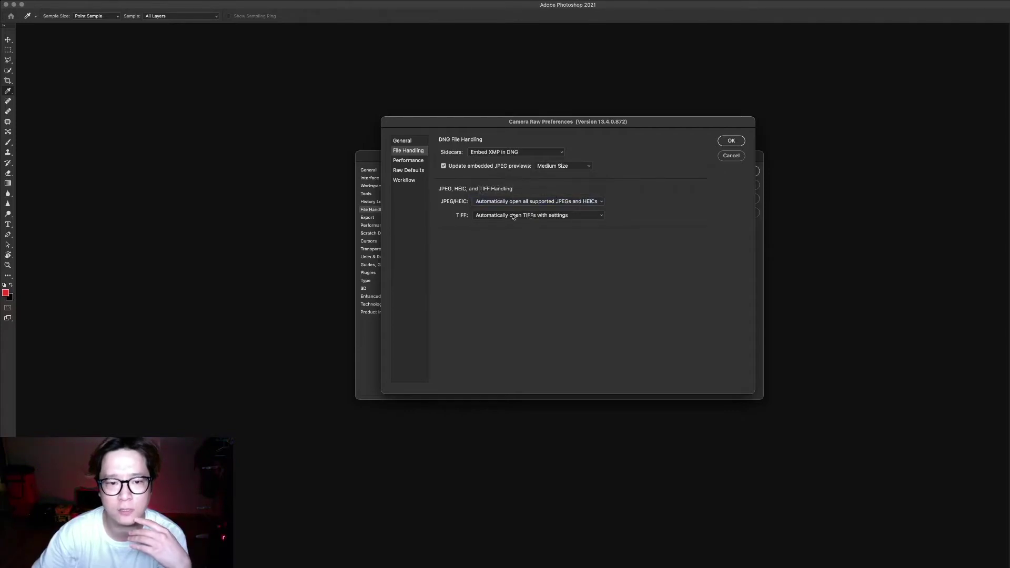
click(513, 216)
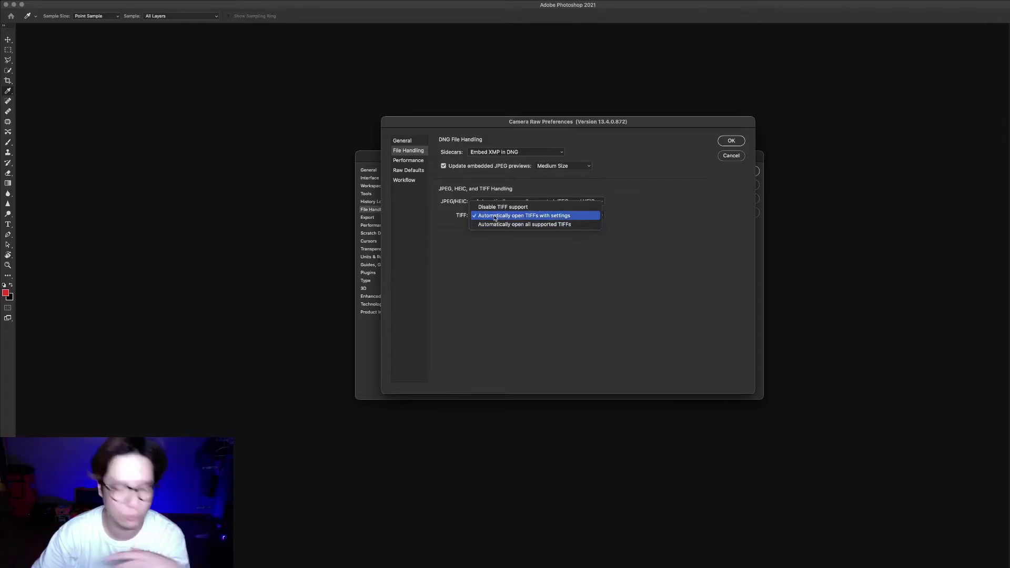
click(553, 216)
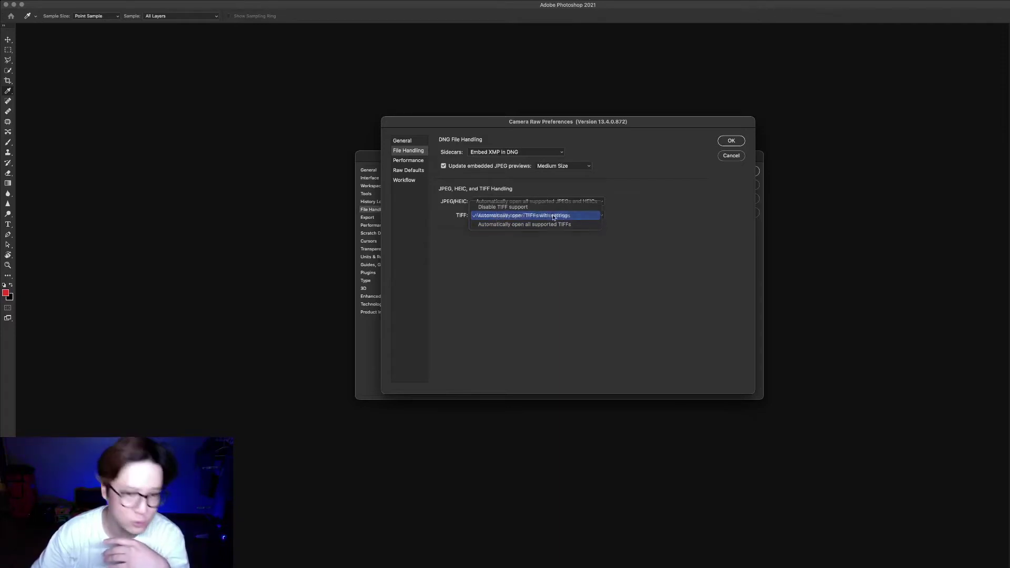
click(728, 141)
click(748, 171)
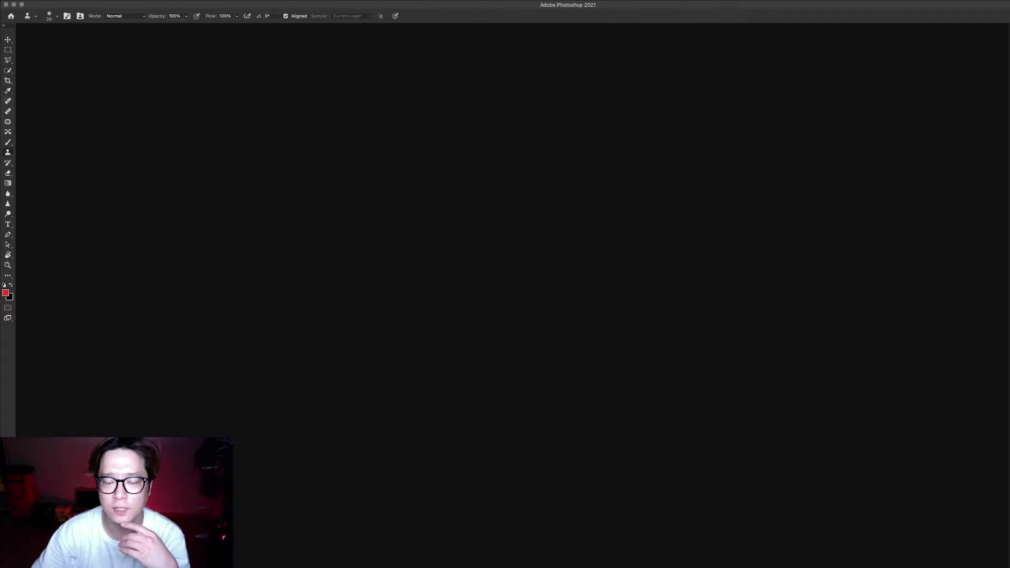
click(544, 567)
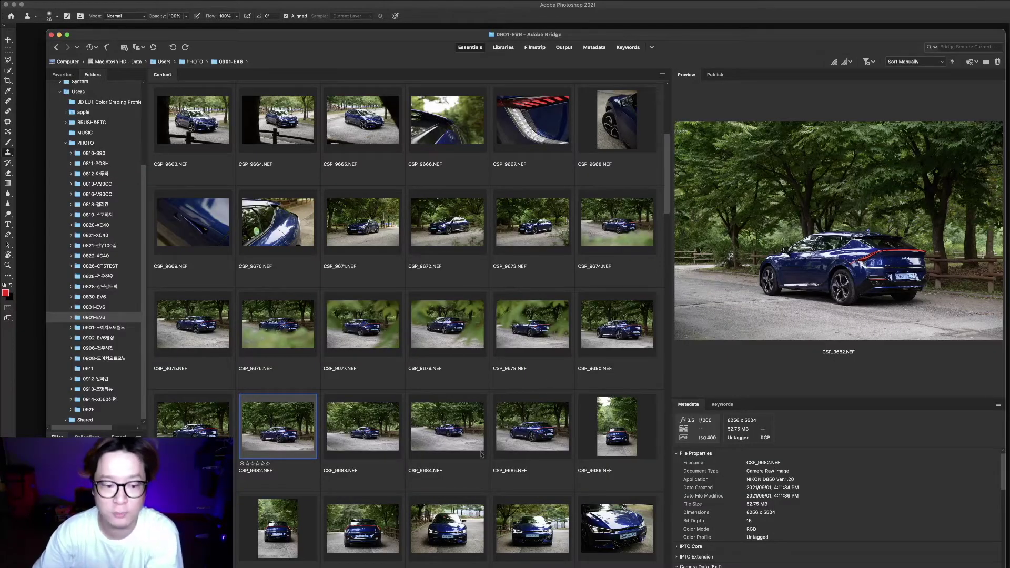
- Scroll the Bridge Content panel and reopen CSP_9682.NEF in Camera Raw
scroll(380, 451, down, 2)
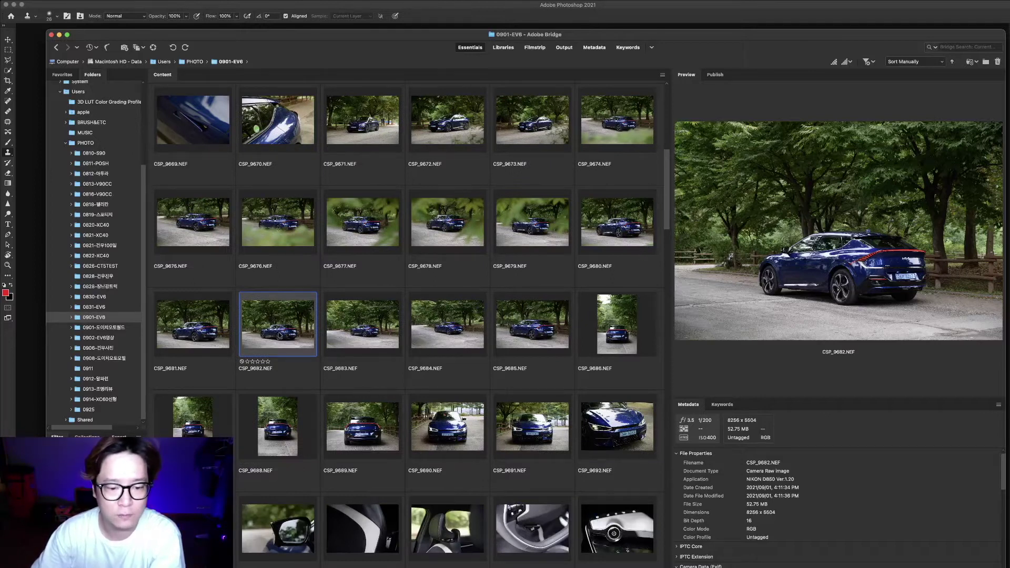
double_click(279, 333)
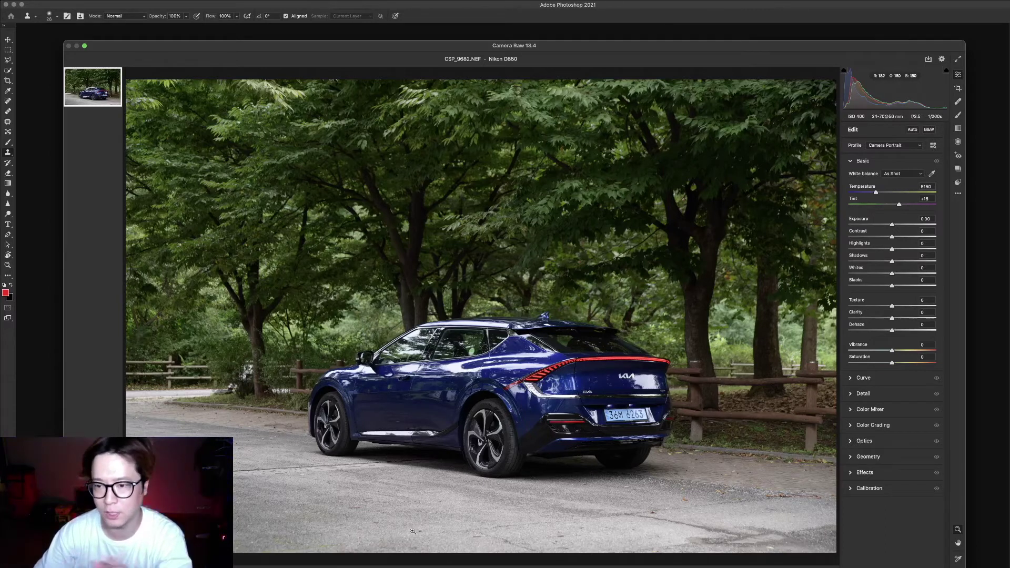
mouse_move(93, 87)
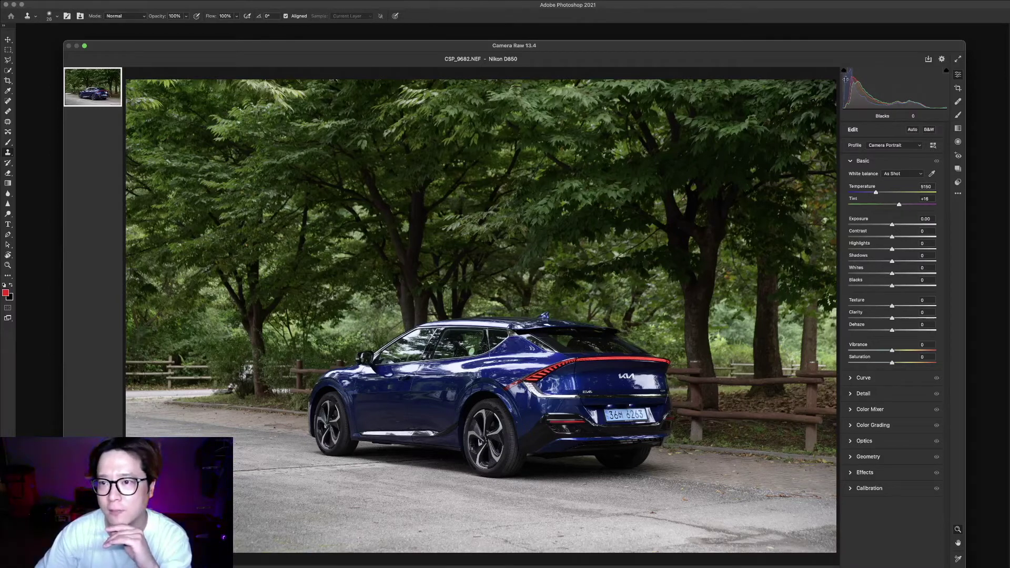
mouse_move(855, 92)
mouse_down()
mouse_move(890, 93)
mouse_move(866, 95)
mouse_move(875, 94)
mouse_up()
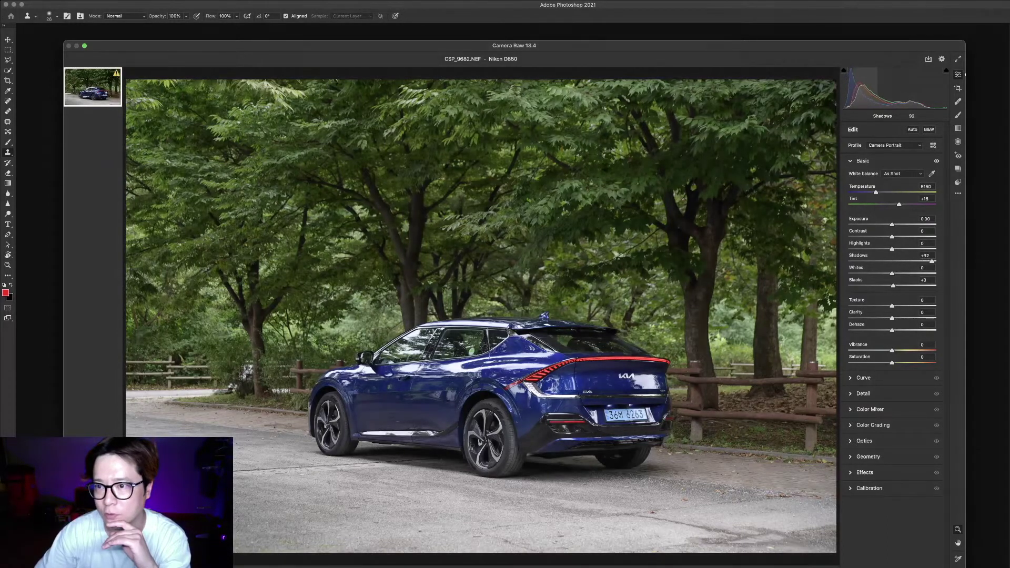
drag(874, 92, 866, 94)
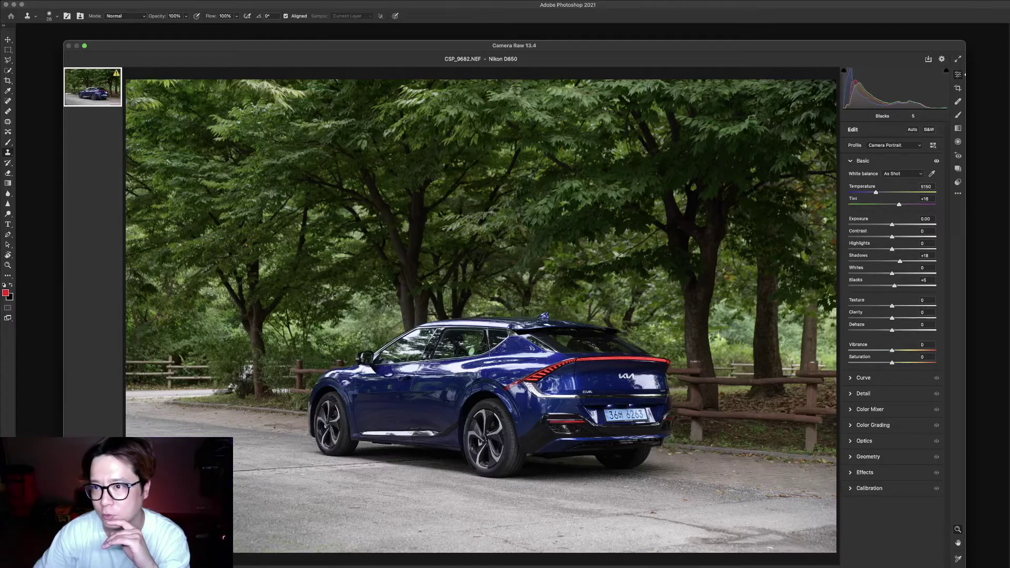
drag(855, 89, 873, 90)
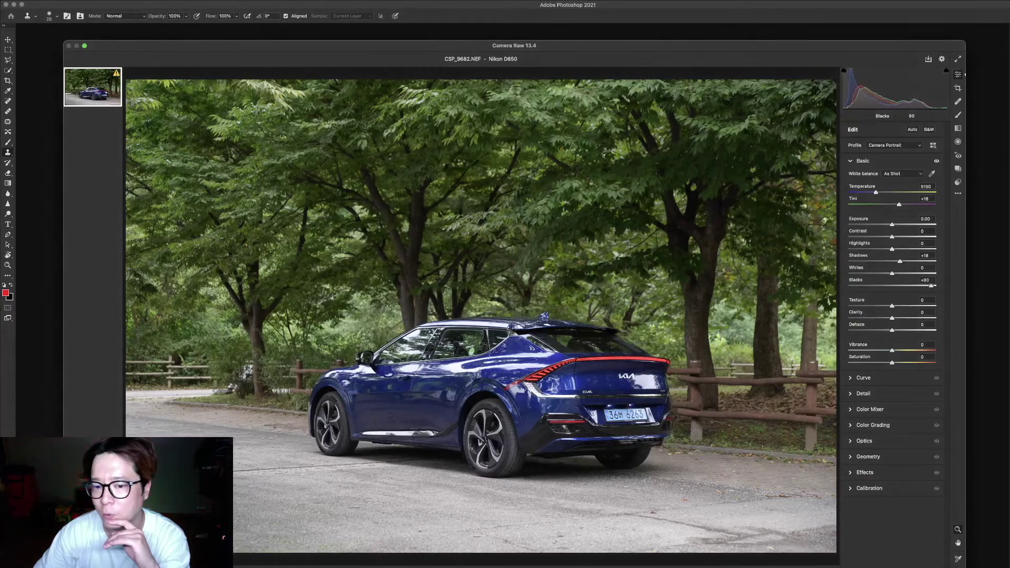
drag(871, 90, 848, 89)
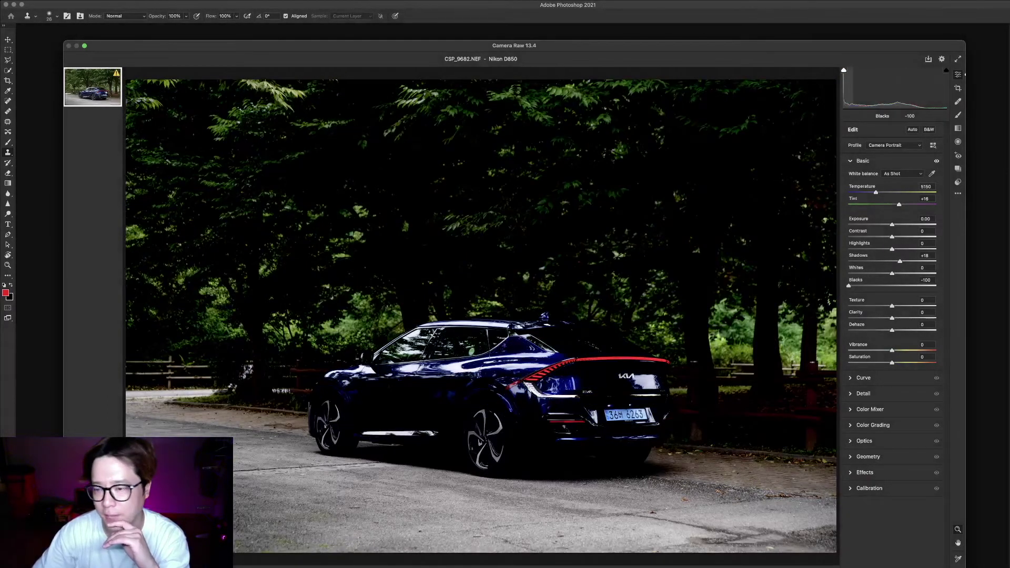
double_click(848, 90)
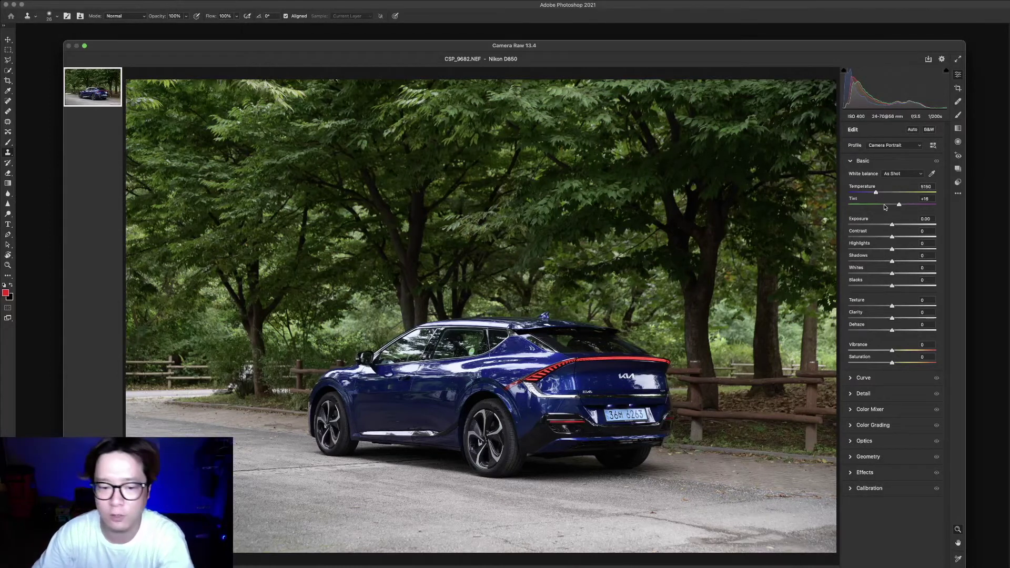
- Try the As Shot and Auto white balance presets, then nudge Temperature slightly warmer
click(899, 176)
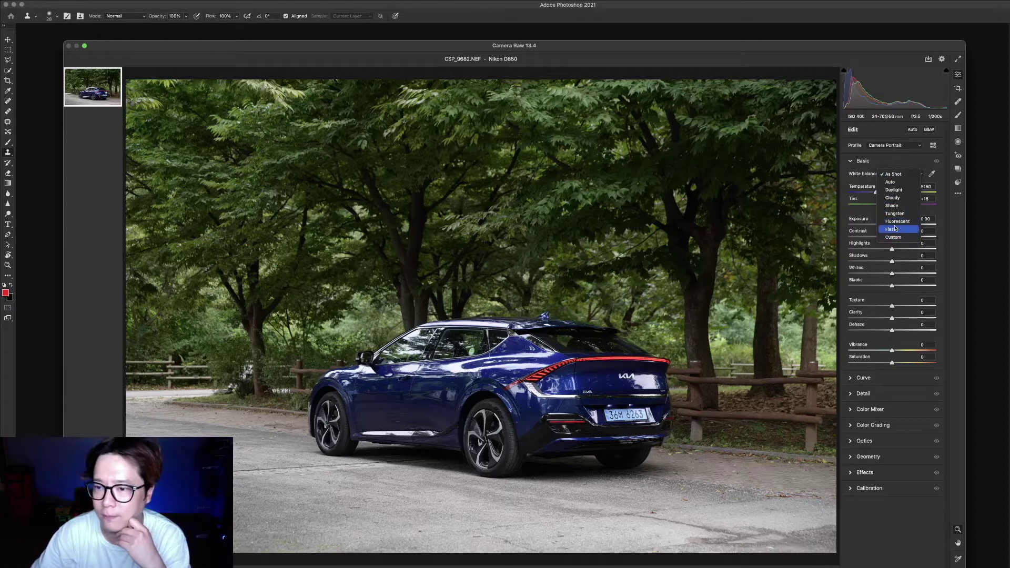
click(889, 177)
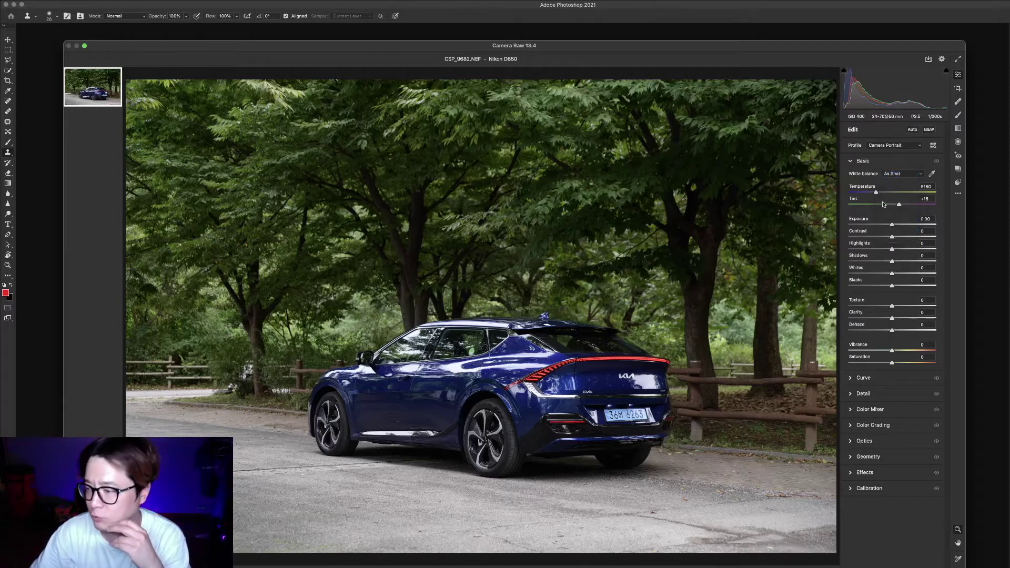
drag(893, 196, 866, 194)
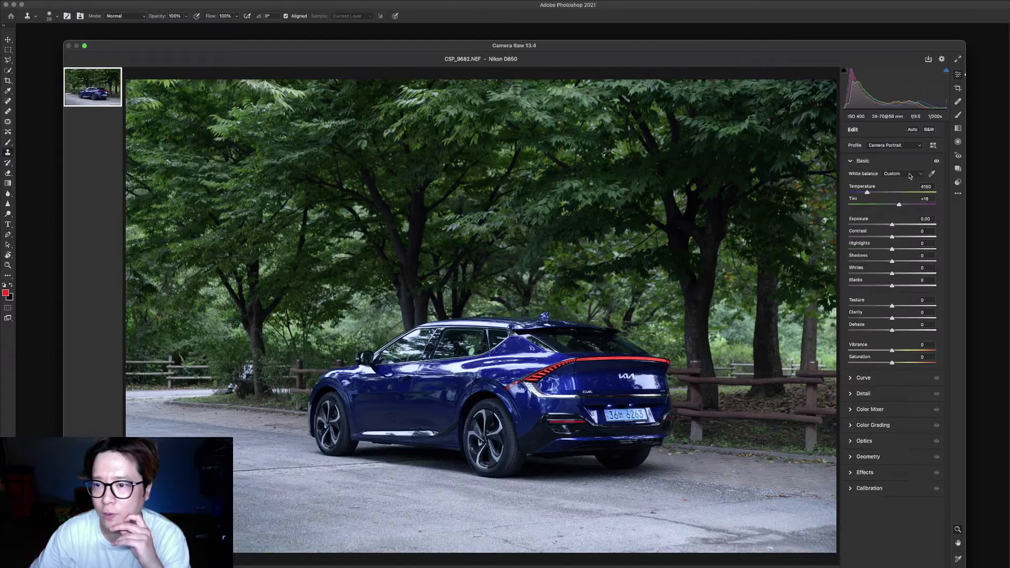
click(910, 176)
click(902, 126)
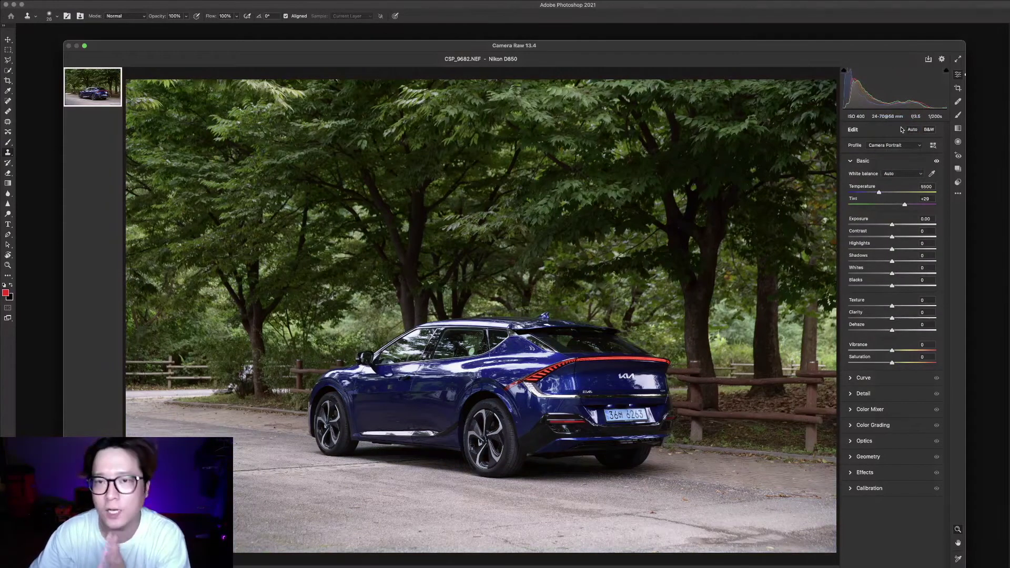
click(891, 174)
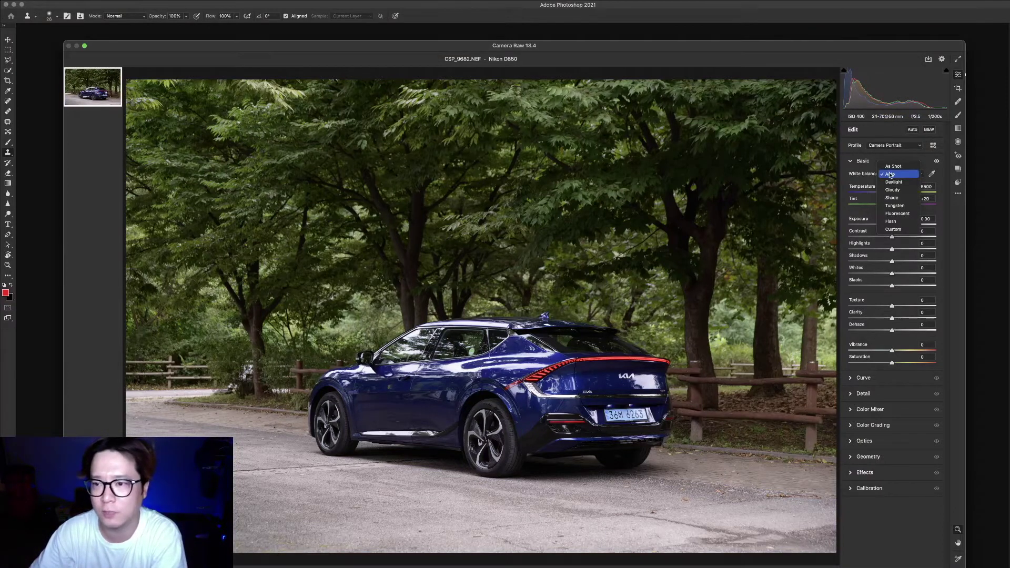
click(893, 167)
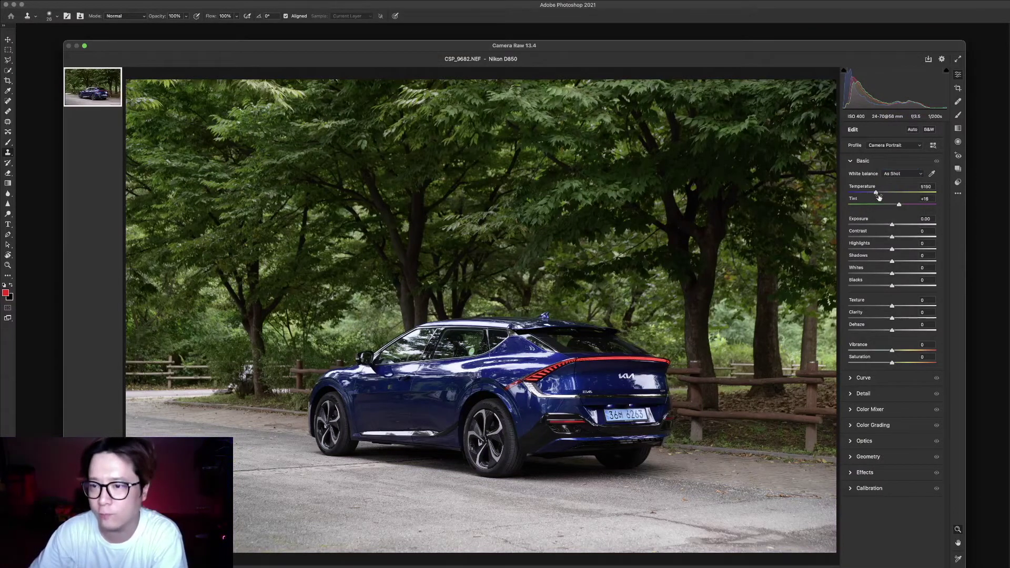
mouse_move(878, 194)
mouse_down()
mouse_move(892, 196)
mouse_move(870, 196)
mouse_up()
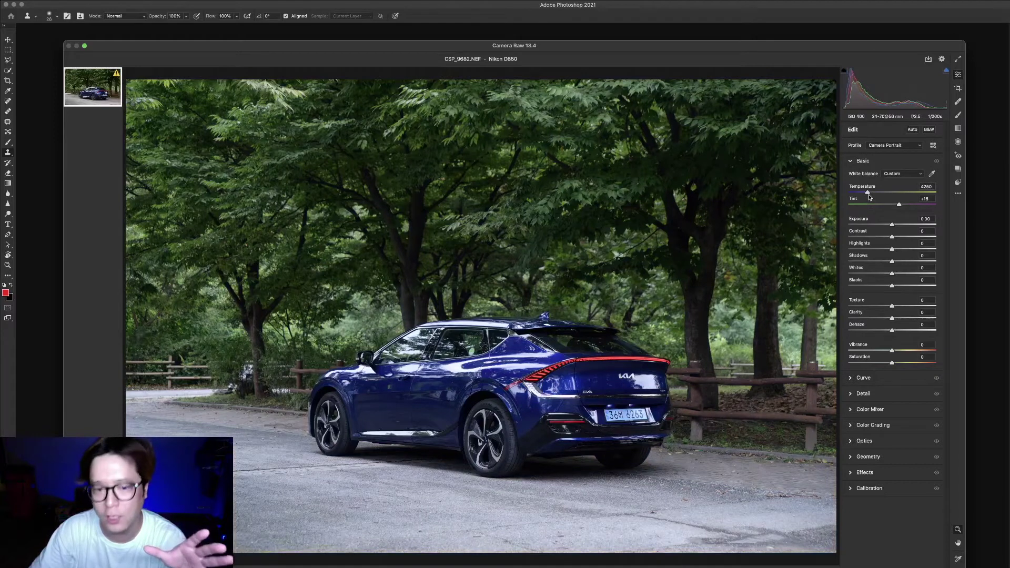
- Set Temperature to 5450 and Tint to +19 after testing extreme tint values
mouse_move(870, 197)
mouse_down()
mouse_move(929, 199)
mouse_move(882, 195)
mouse_up()
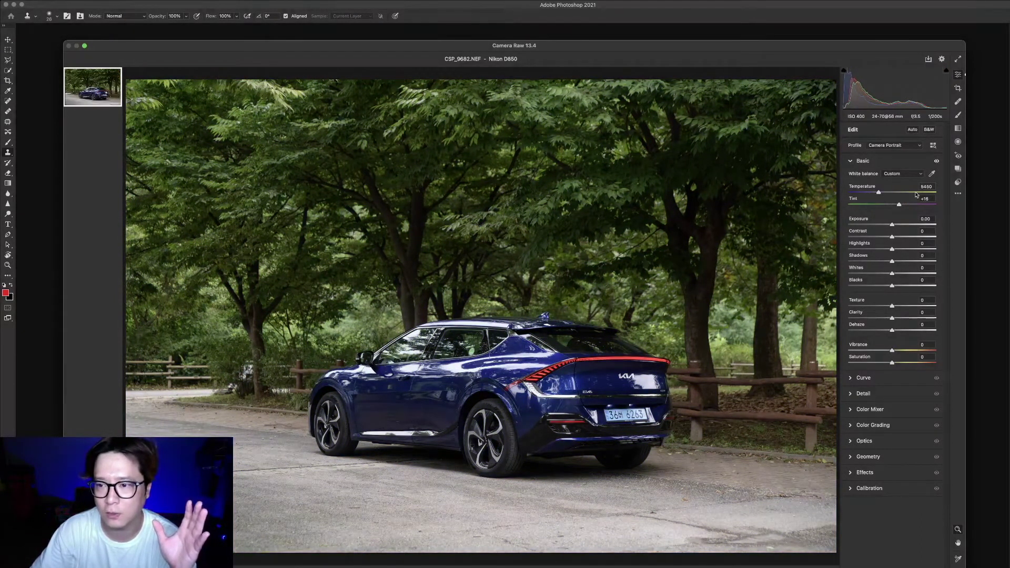
drag(908, 205, 887, 206)
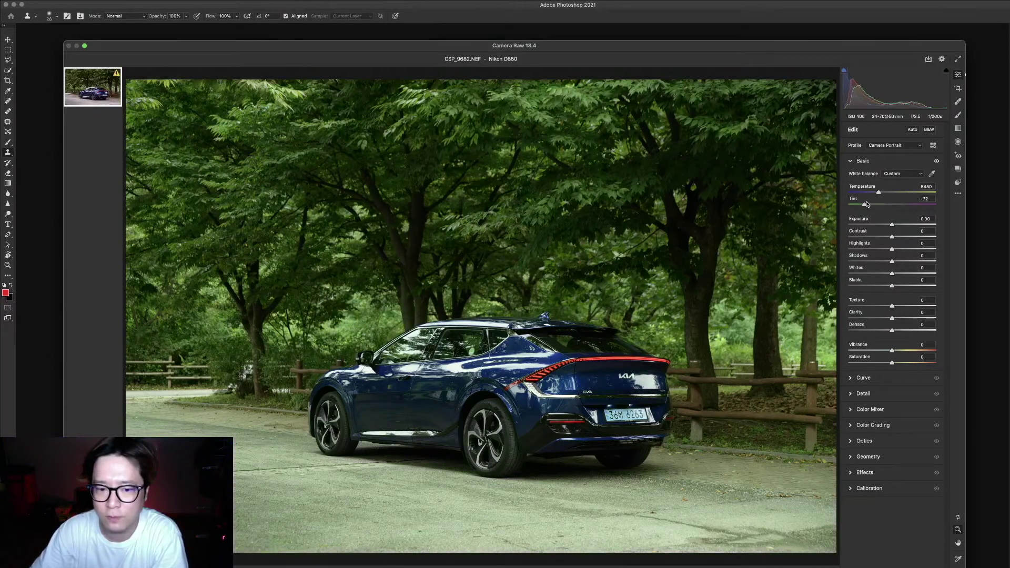
mouse_move(869, 204)
mouse_down()
mouse_move(921, 213)
mouse_move(897, 213)
mouse_up()
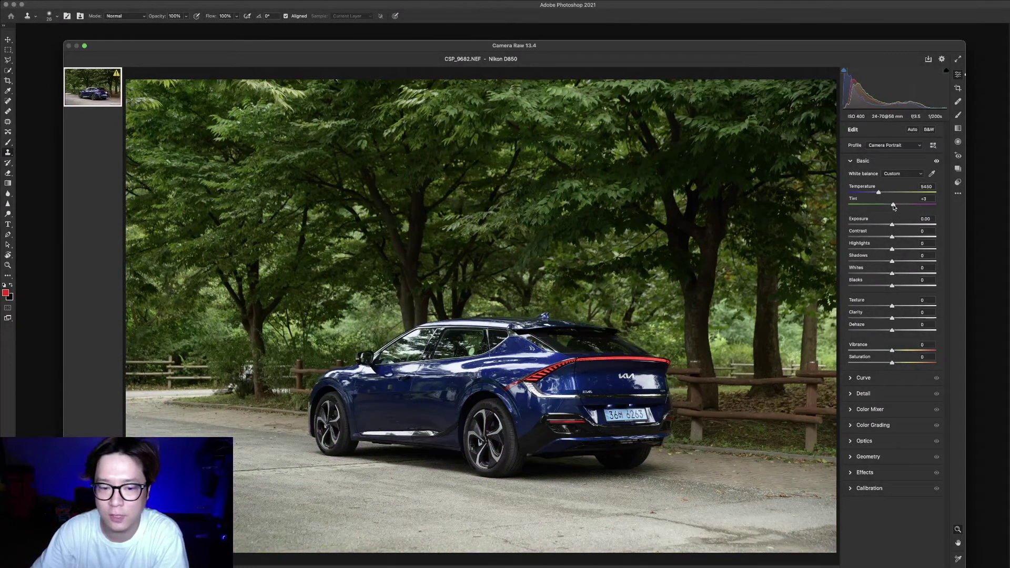
drag(900, 207, 902, 207)
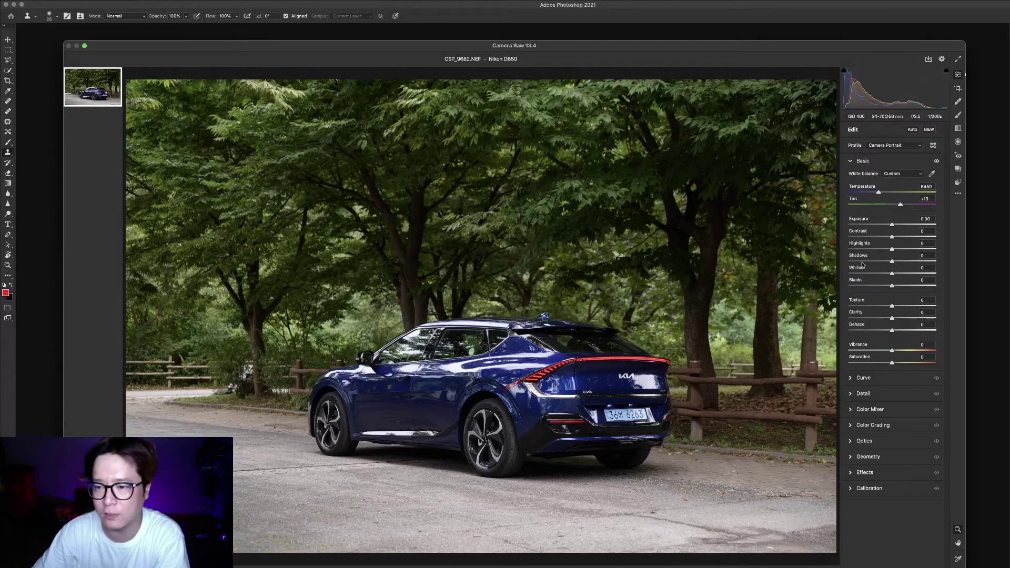
mouse_move(900, 227)
mouse_down()
mouse_move(918, 228)
mouse_move(825, 226)
mouse_up()
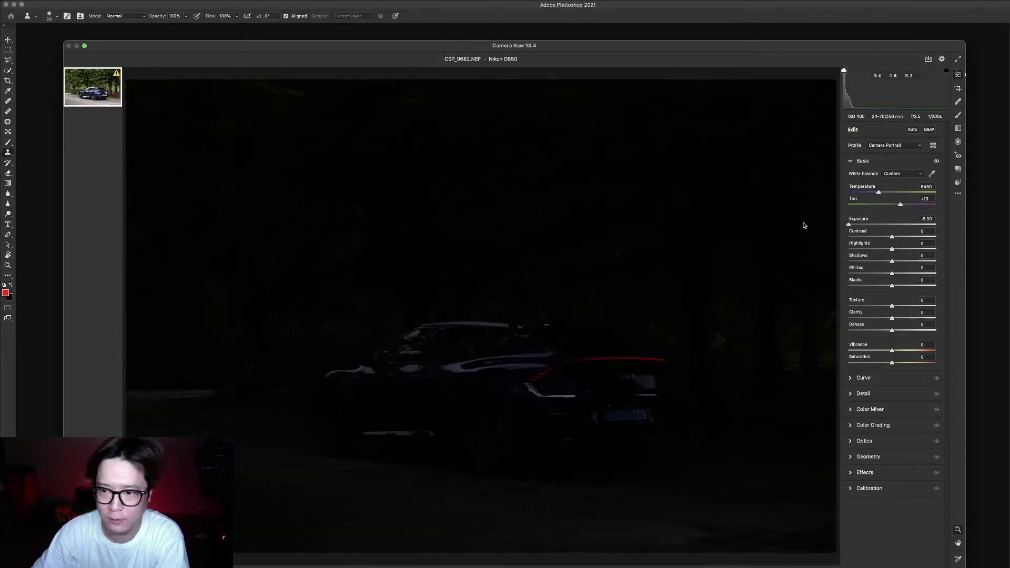
mouse_move(837, 227)
mouse_down()
mouse_move(952, 232)
mouse_move(894, 224)
mouse_up()
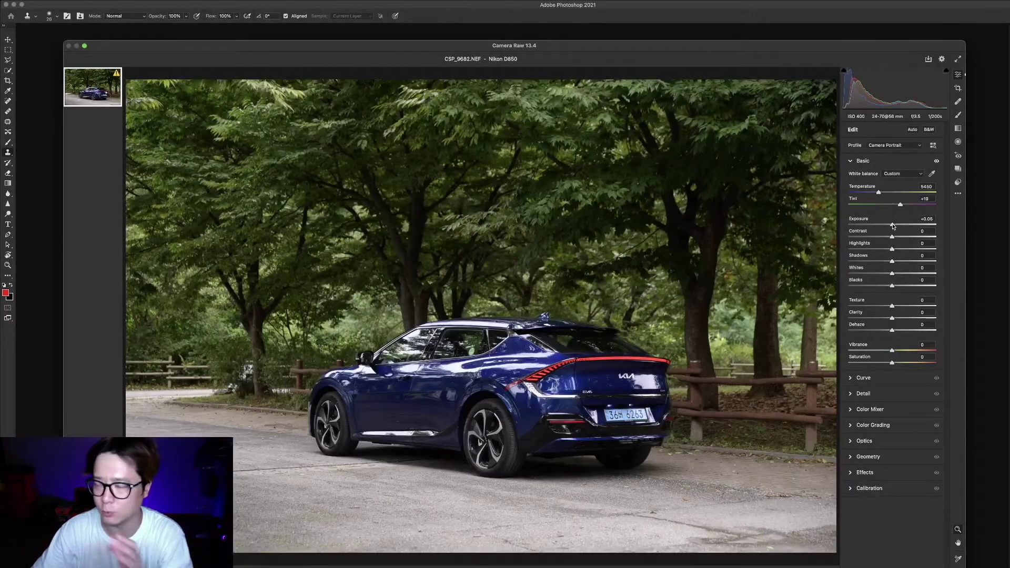
mouse_move(893, 227)
mouse_down()
mouse_move(780, 221)
mouse_move(908, 231)
mouse_move(893, 225)
mouse_up()
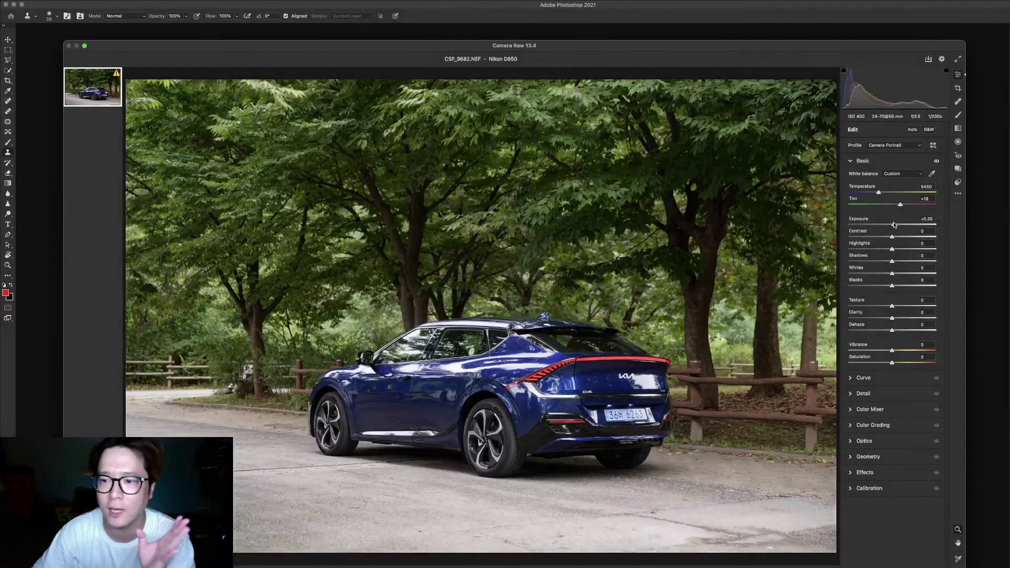
drag(893, 225, 893, 226)
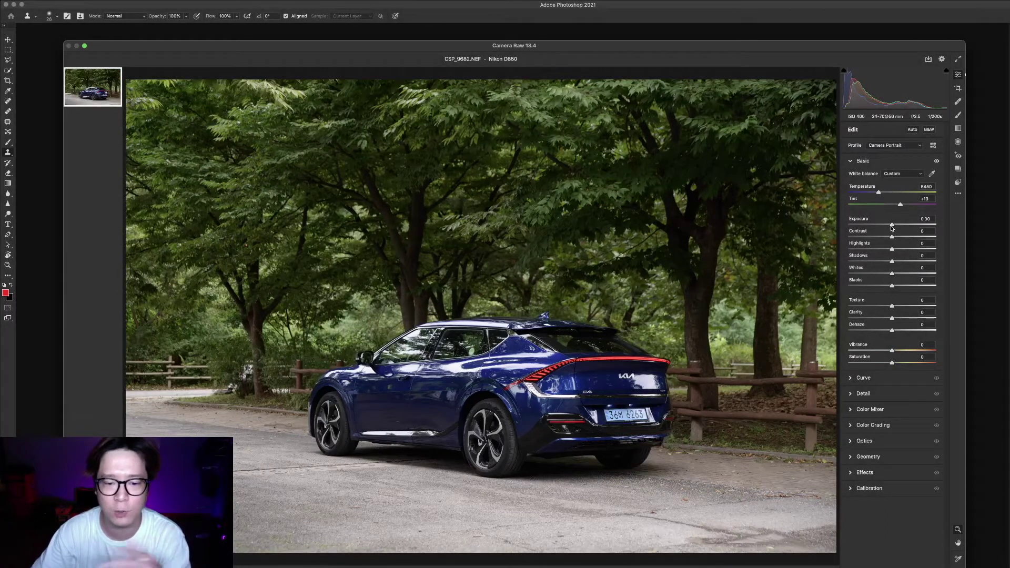
mouse_move(893, 226)
mouse_down()
mouse_move(824, 229)
mouse_move(1008, 236)
mouse_move(891, 228)
mouse_up()
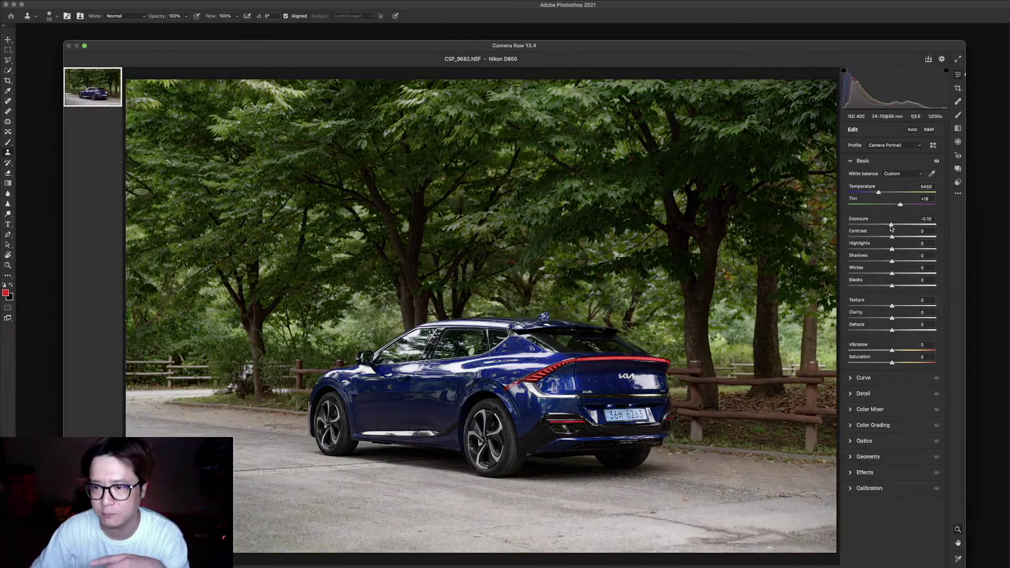
double_click(891, 227)
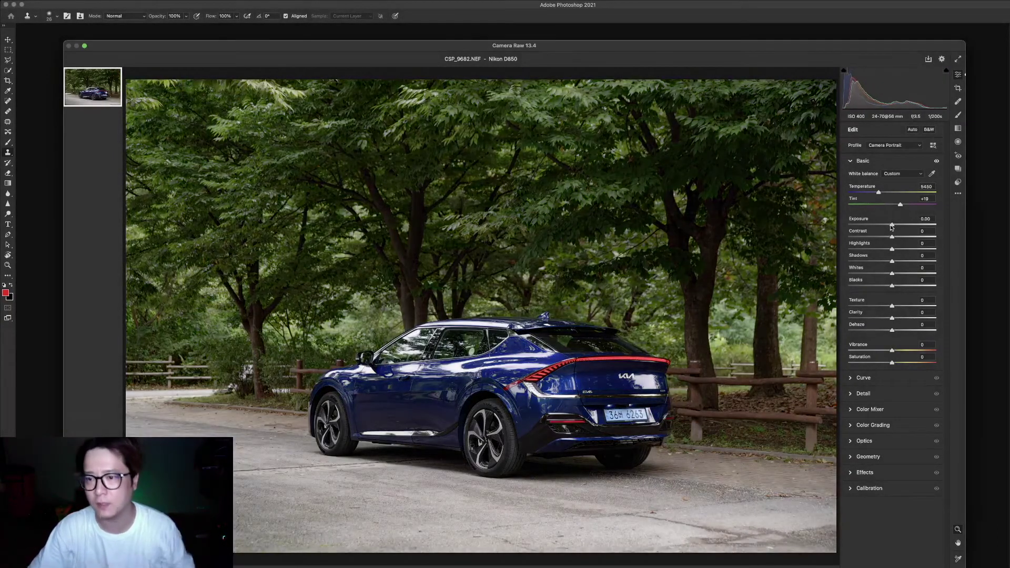
drag(906, 239, 834, 233)
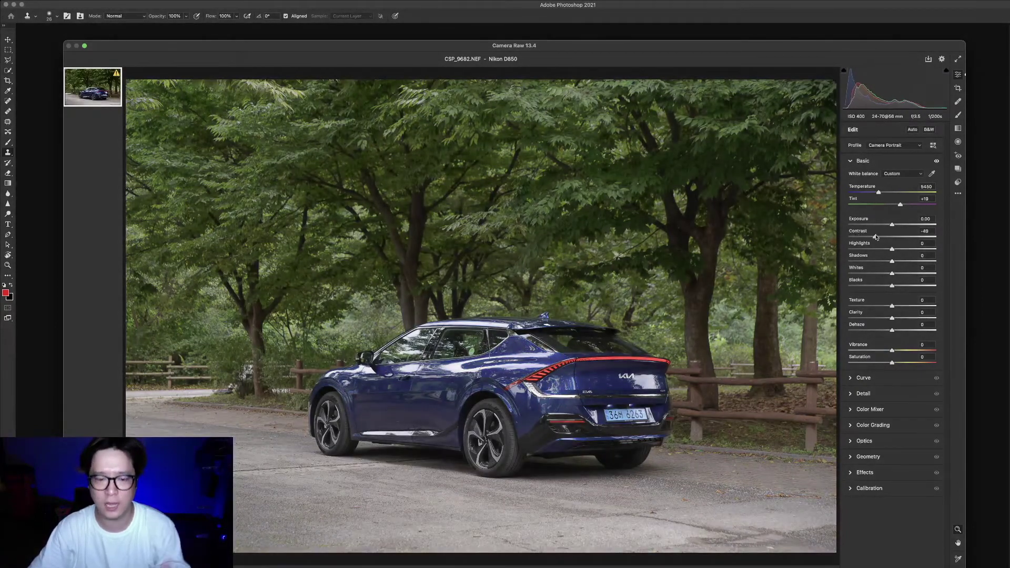
- Set Contrast to +1 and try Highlights values before returning Highlights to 0
drag(834, 233, 888, 239)
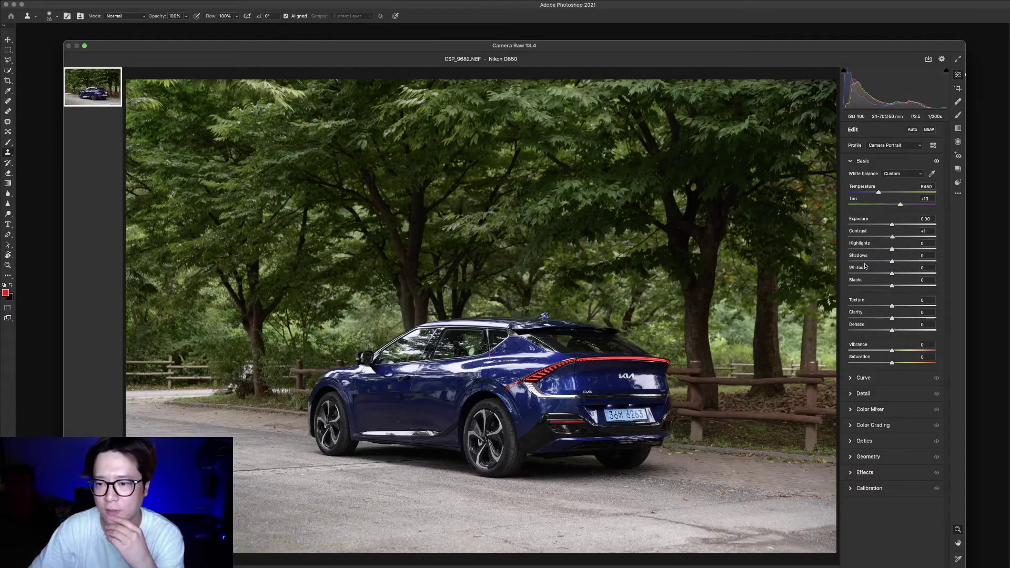
drag(892, 249, 791, 247)
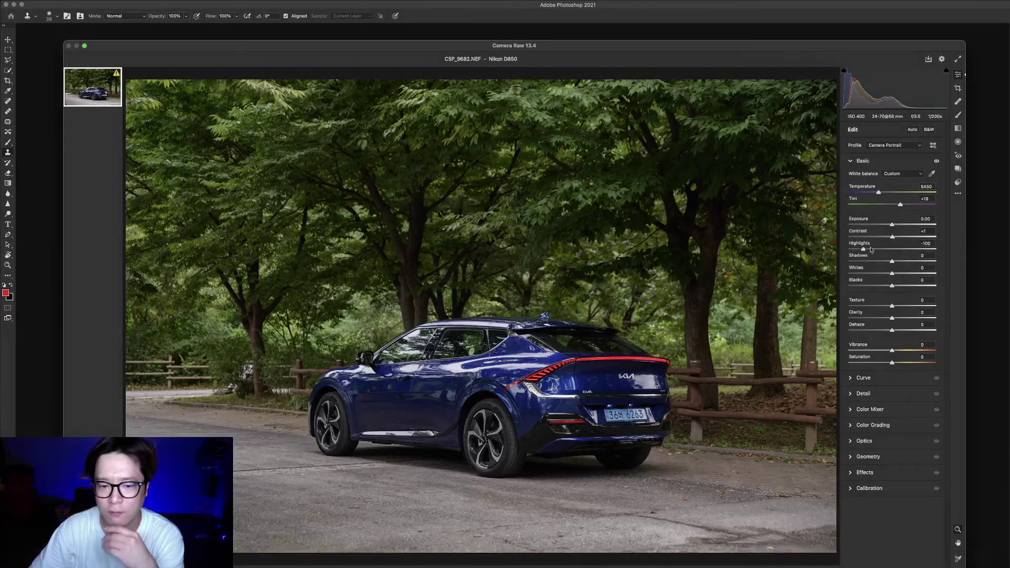
drag(831, 248, 844, 246)
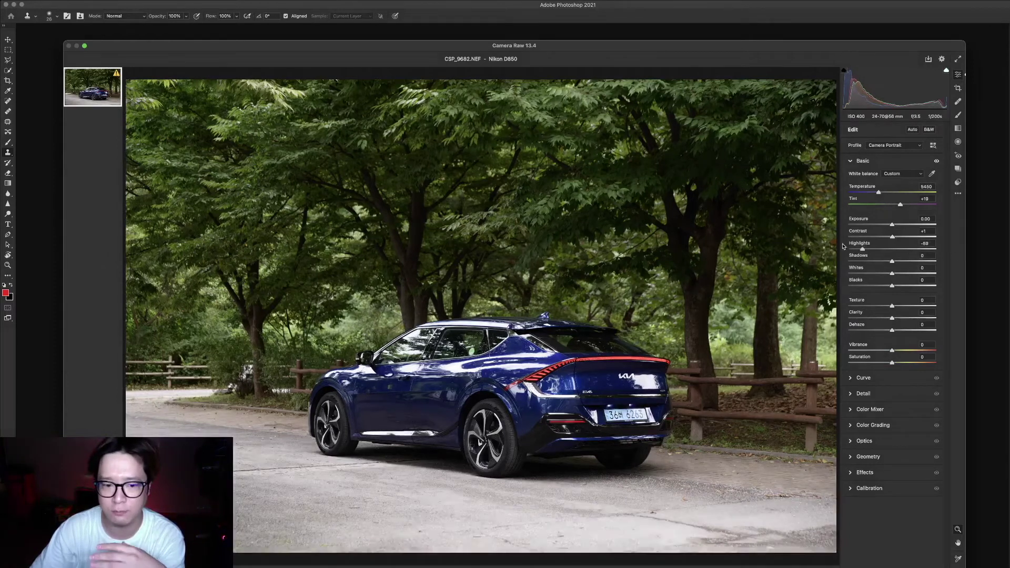
drag(843, 246, 894, 251)
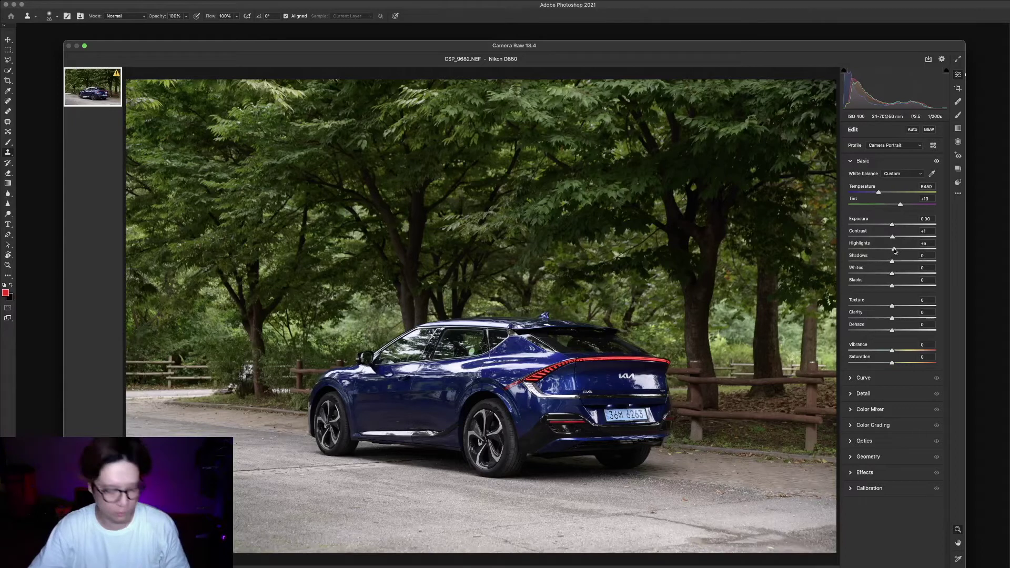
drag(895, 251, 894, 252)
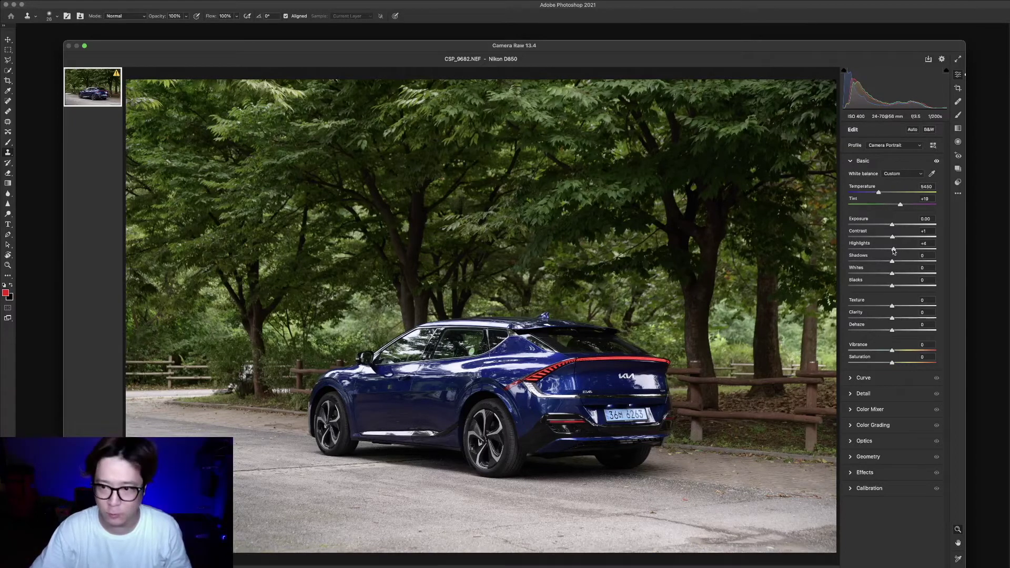
drag(894, 251, 893, 252)
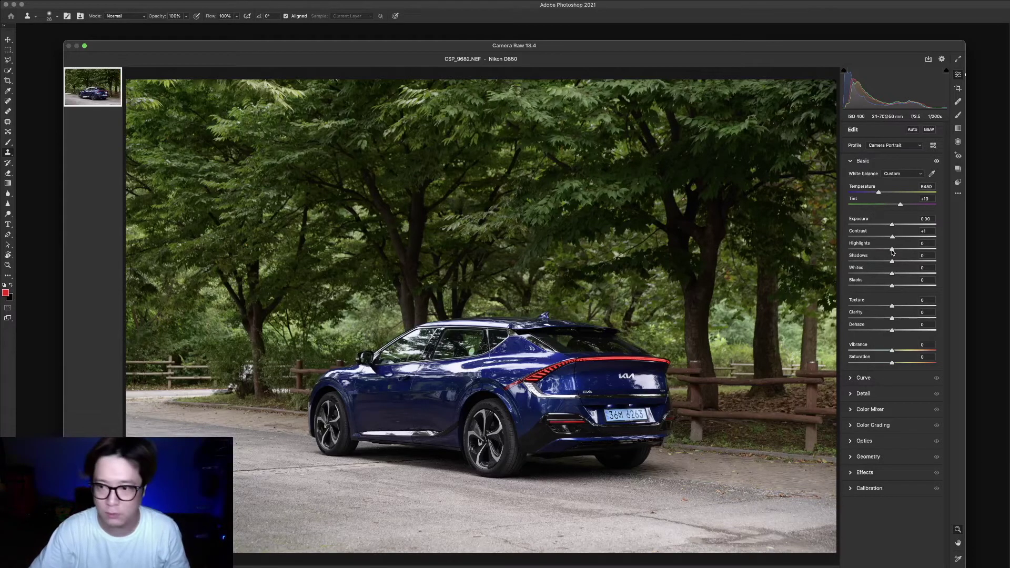
- Check highlight clipping with the Alt preview and settle Highlights at +36
key(alt)
alt+click(893, 250)
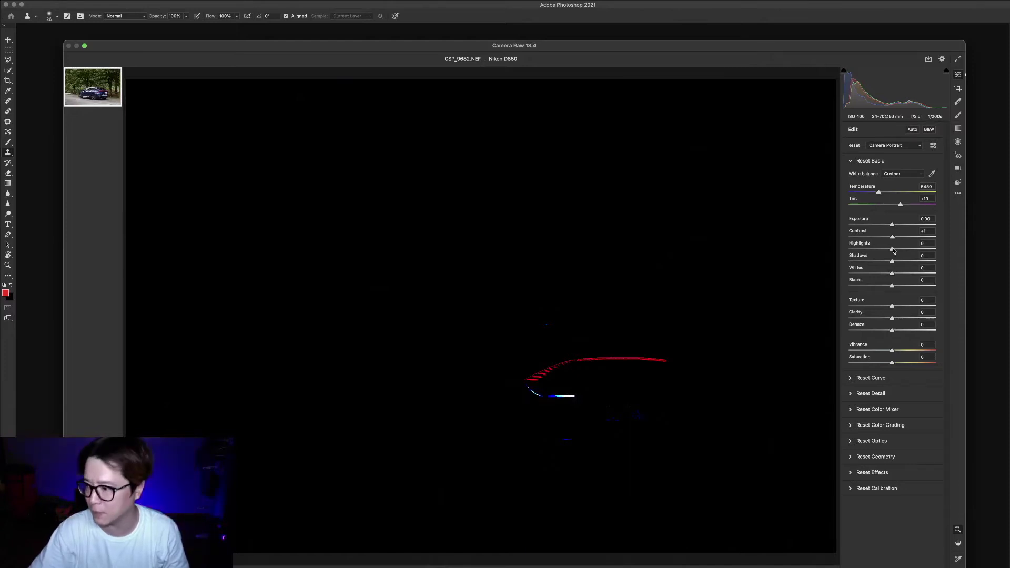
drag(893, 251, 951, 250)
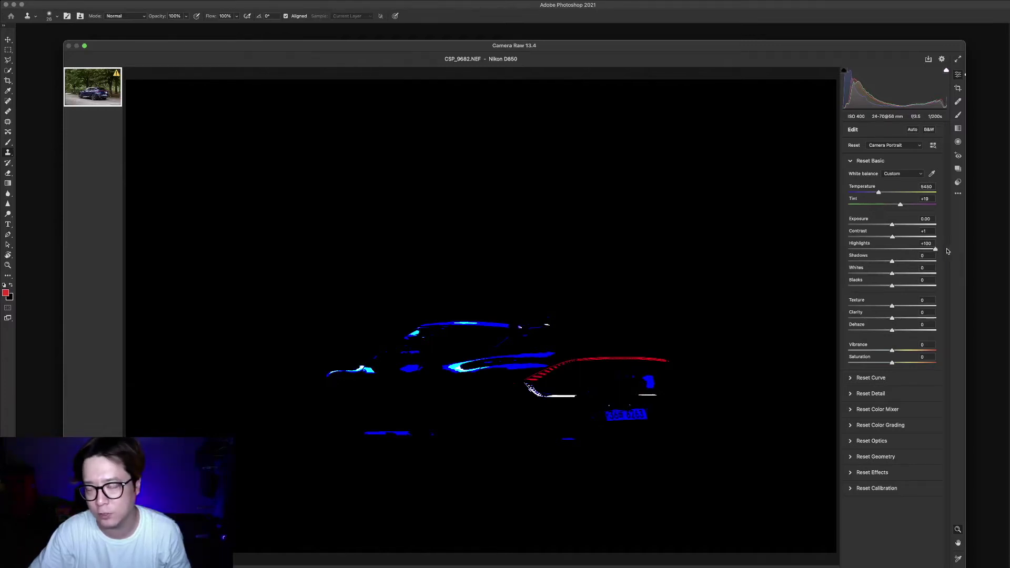
drag(948, 251, 948, 251)
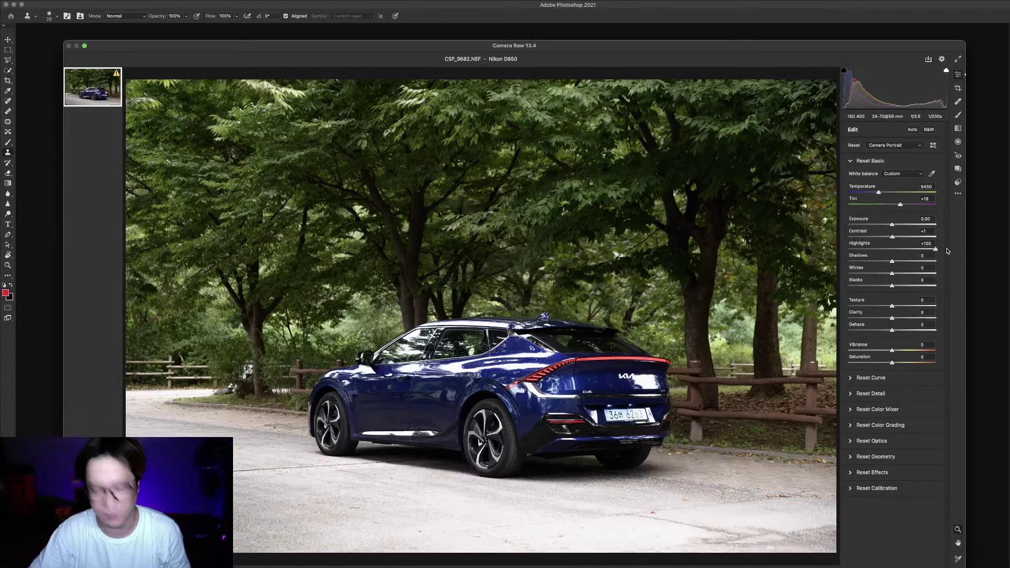
key(alt)
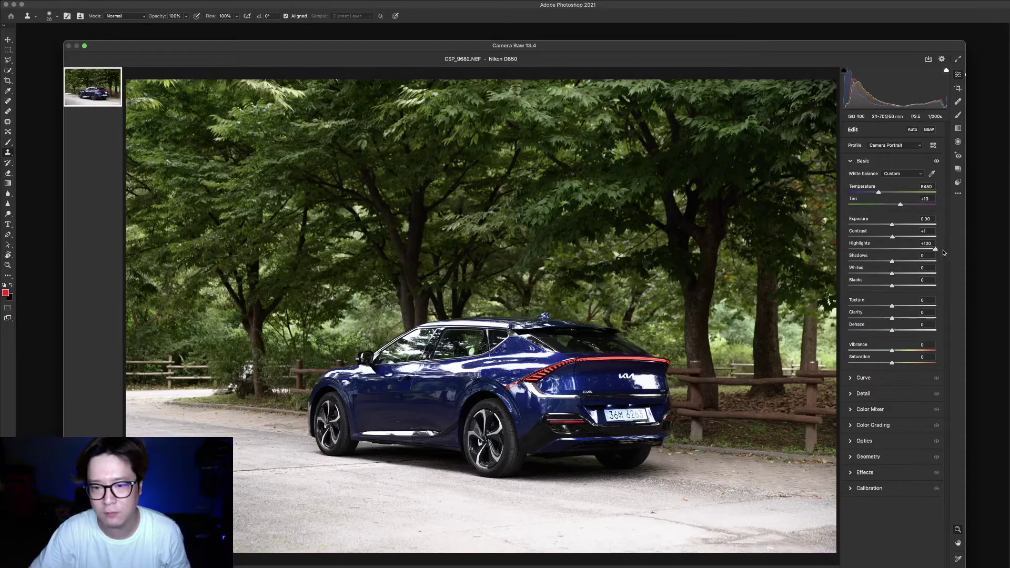
alt+click(936, 251)
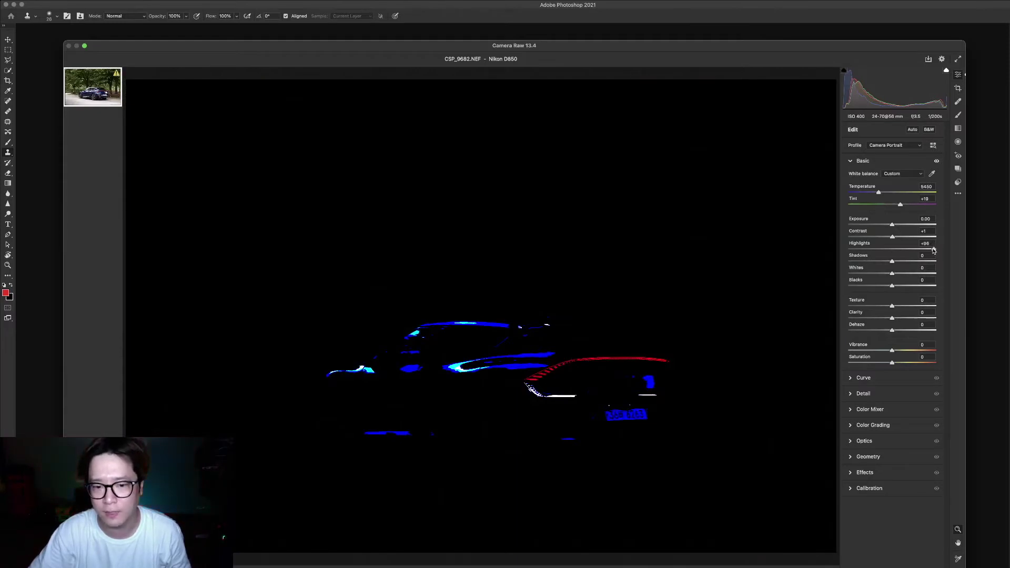
drag(931, 250, 825, 240)
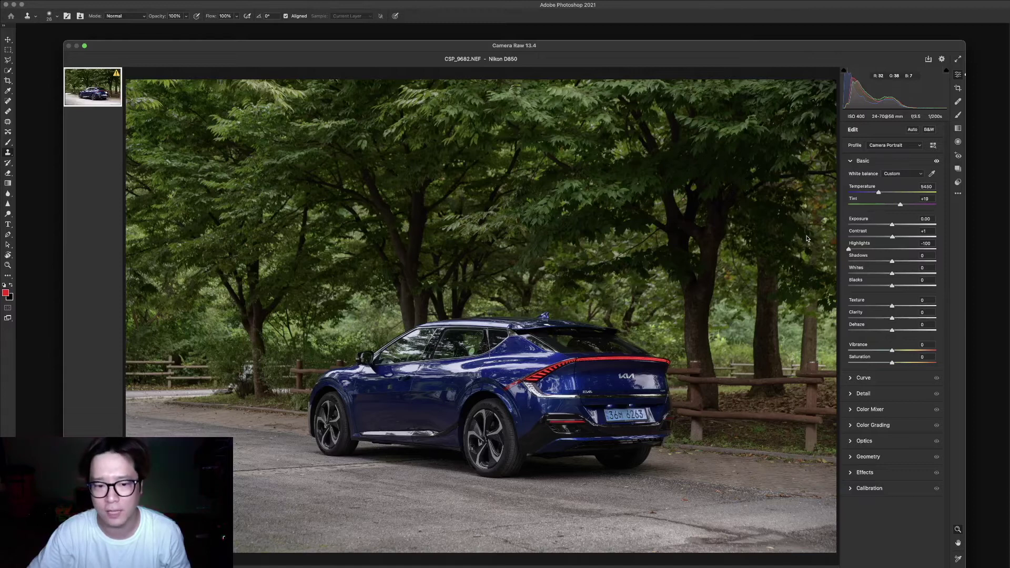
alt+click(851, 250)
drag(854, 252, 911, 256)
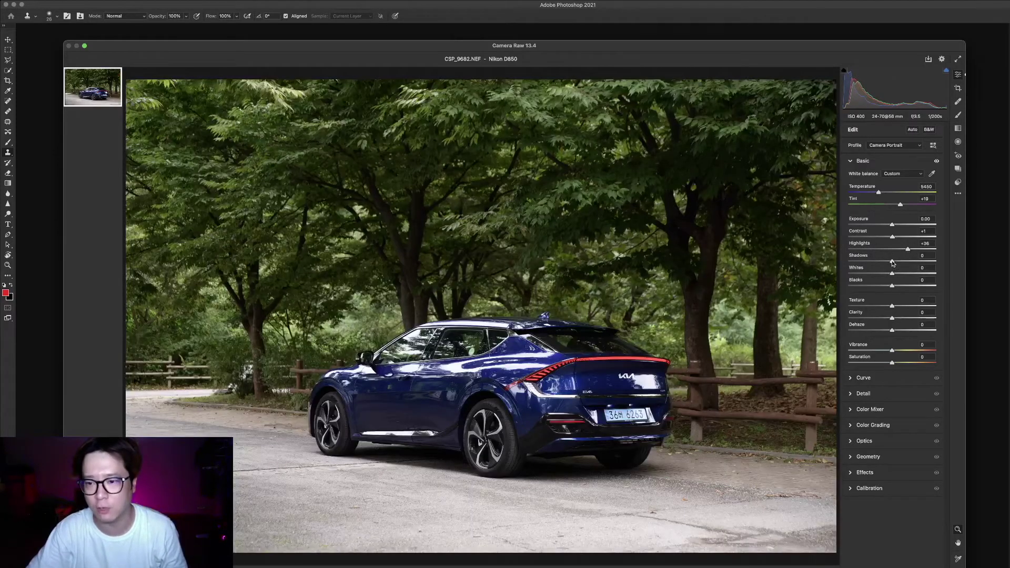
alt+click(893, 261)
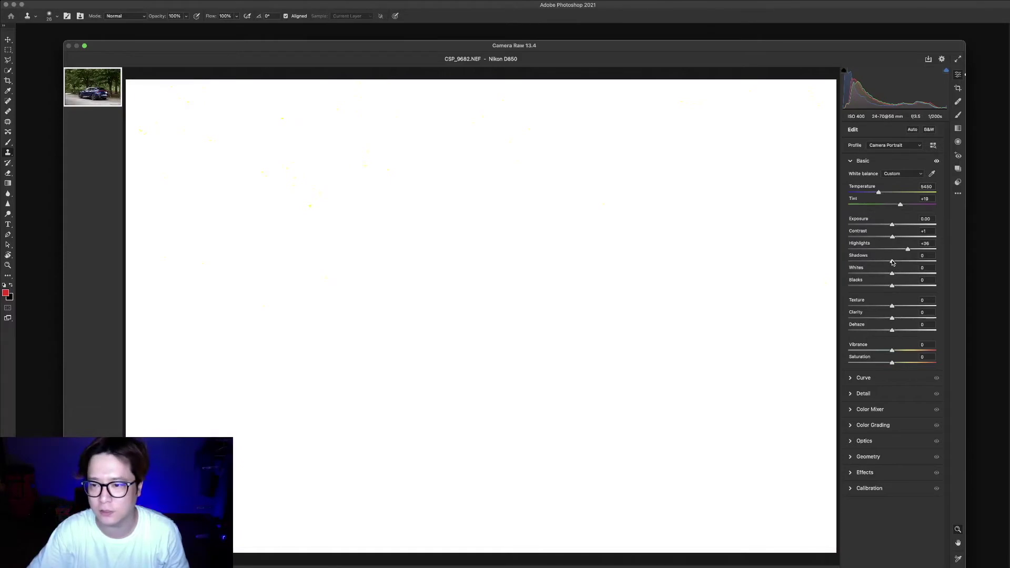
- Test Shadows between -100 and +100 with clipping preview, then bring it back to -4
mouse_move(892, 262)
mouse_down()
mouse_move(815, 266)
mouse_move(974, 265)
mouse_up()
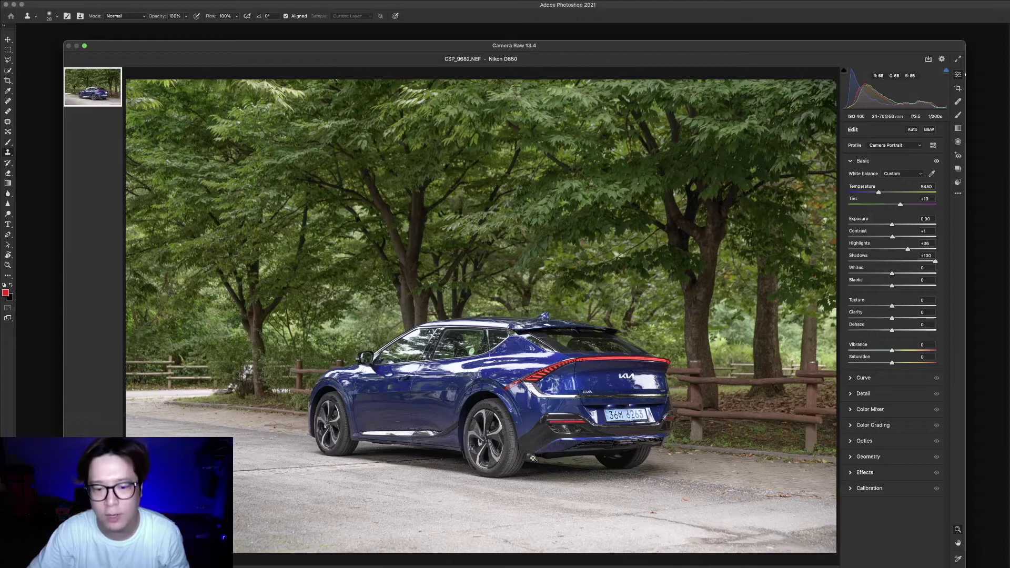
mouse_move(918, 264)
mouse_down()
mouse_move(847, 262)
mouse_move(889, 263)
mouse_up()
alt+click(893, 263)
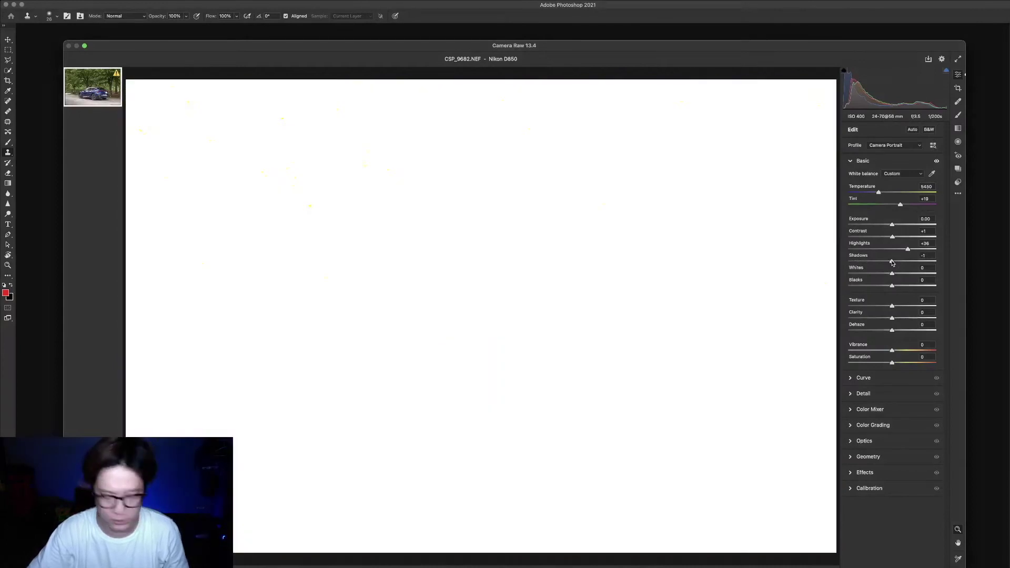
mouse_move(902, 263)
mouse_down()
mouse_move(955, 264)
mouse_move(791, 260)
mouse_move(848, 262)
mouse_up()
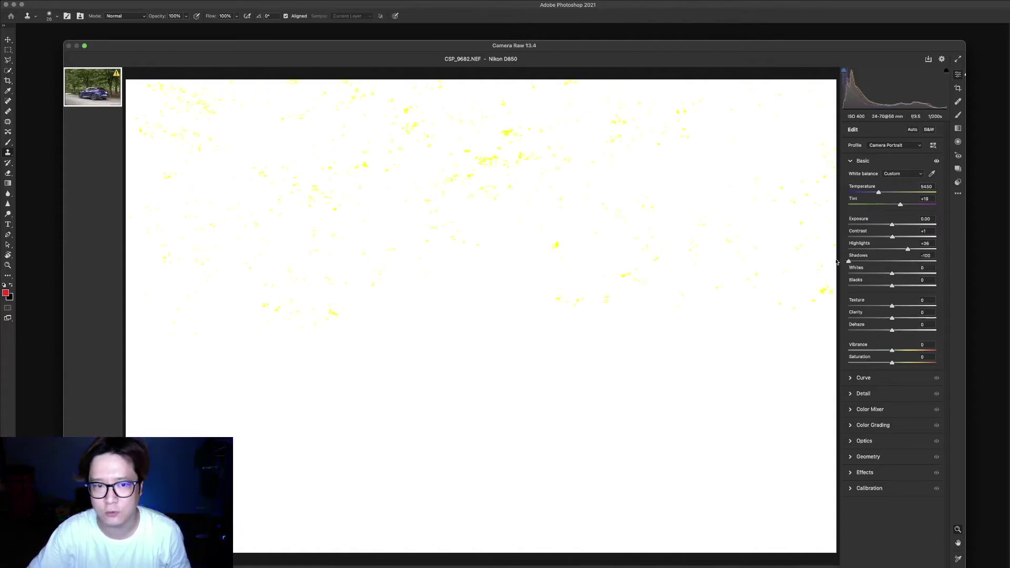
drag(836, 261, 849, 261)
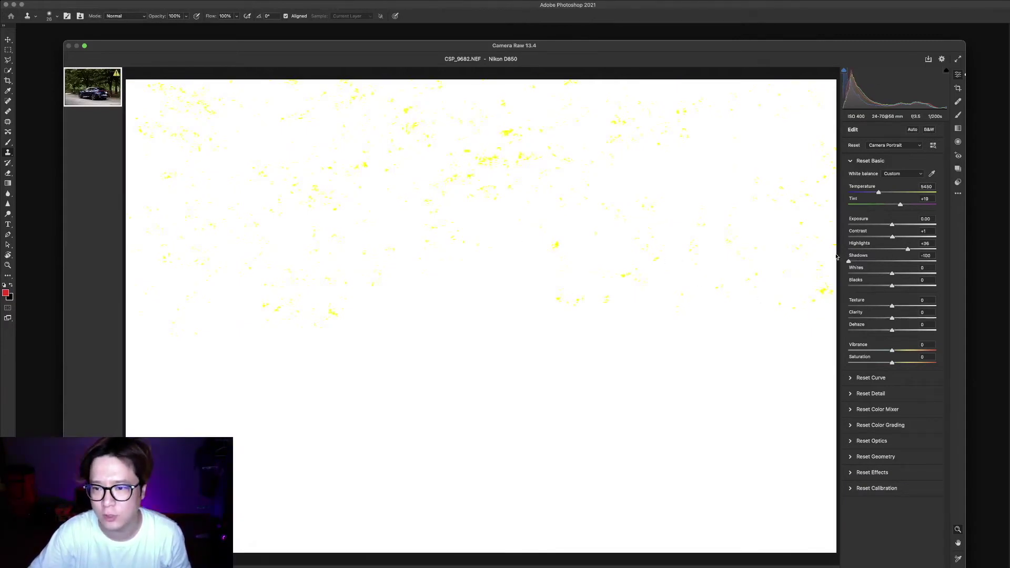
drag(858, 285, 836, 256)
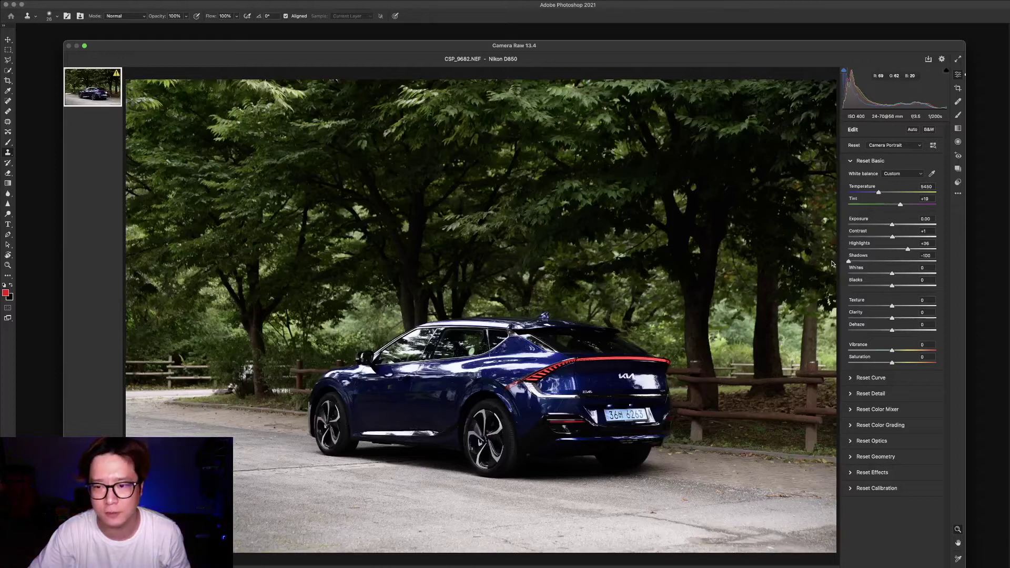
drag(844, 263, 950, 274)
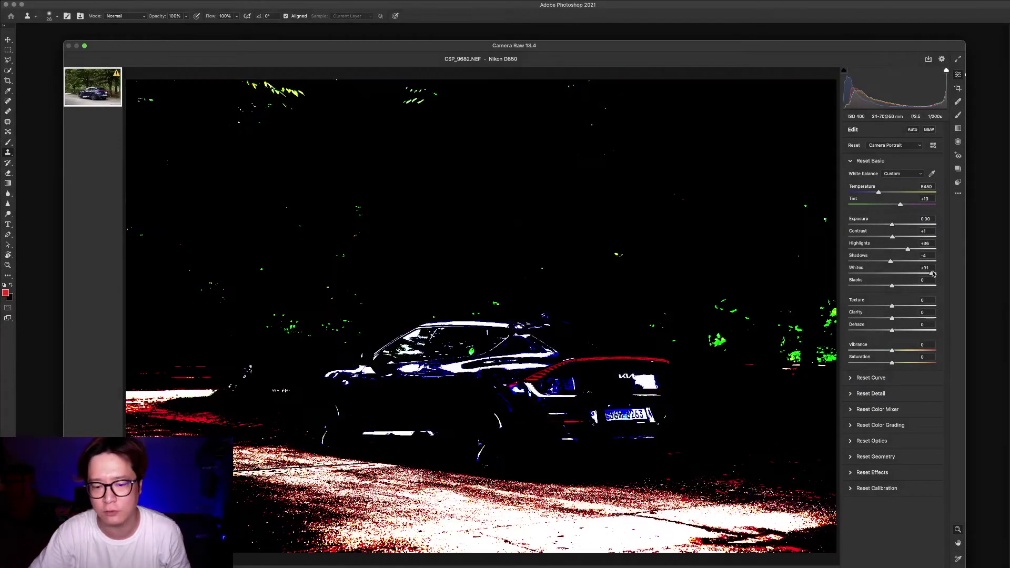
- Sweep Whites across its range to check clipping, then settle it at +45
drag(950, 274, 880, 389)
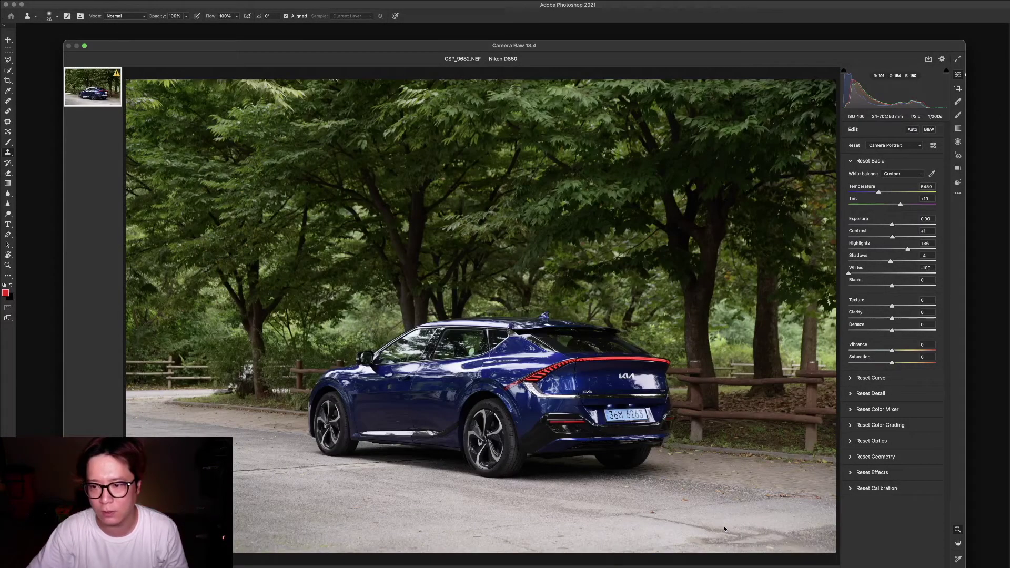
mouse_move(879, 274)
mouse_down()
mouse_move(952, 274)
mouse_move(750, 532)
mouse_up()
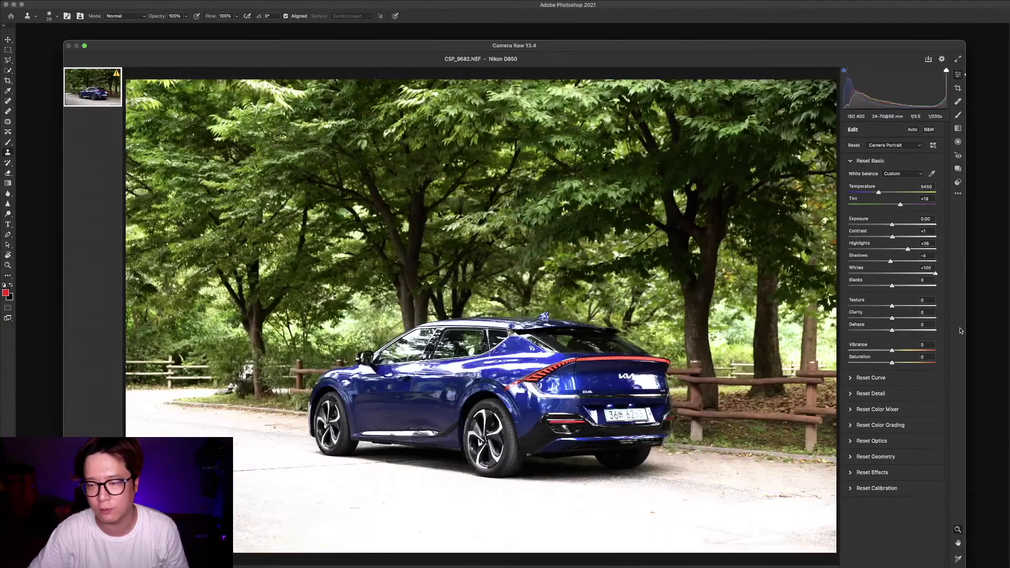
drag(849, 274, 937, 278)
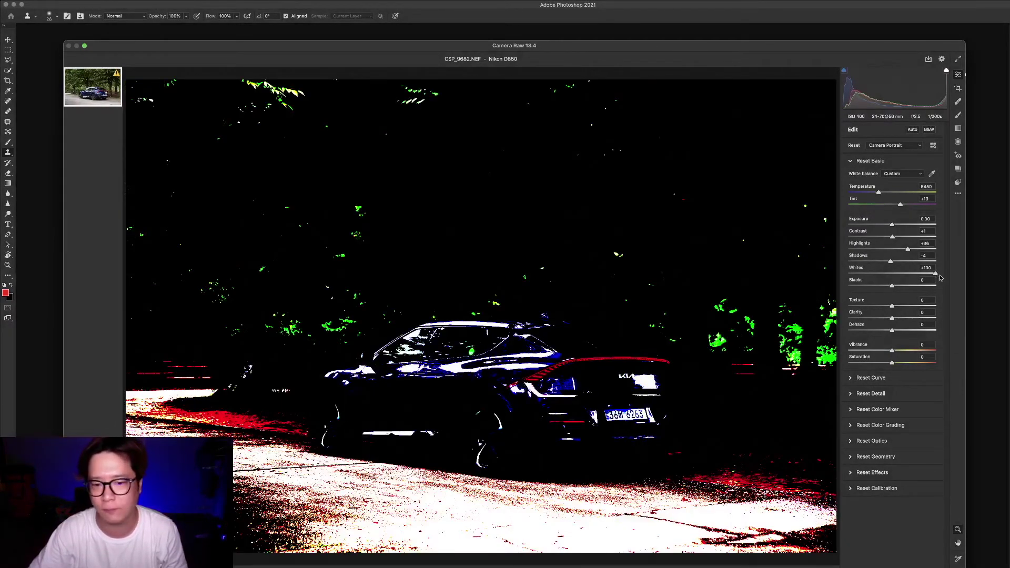
drag(940, 278, 941, 278)
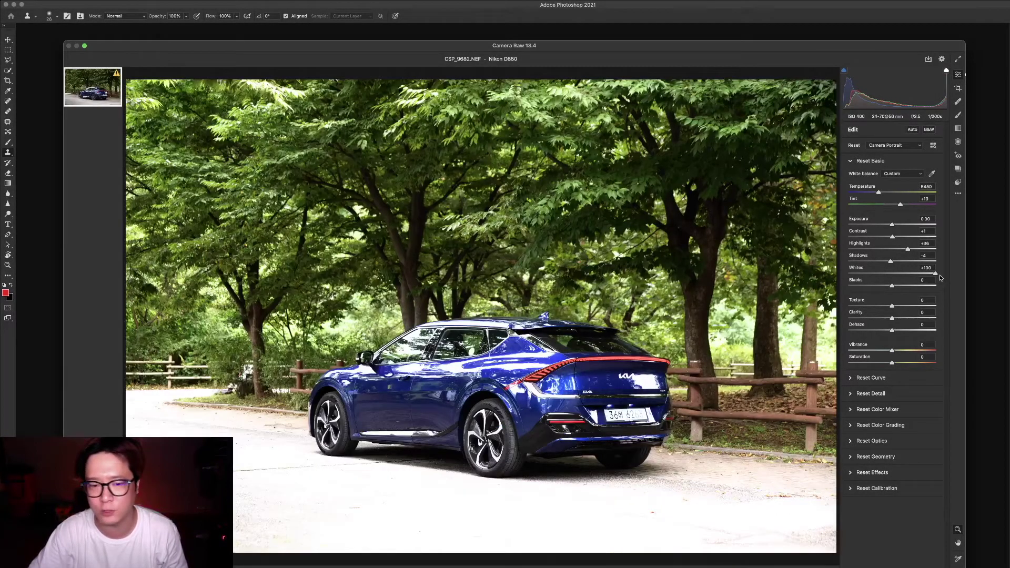
drag(940, 277, 908, 275)
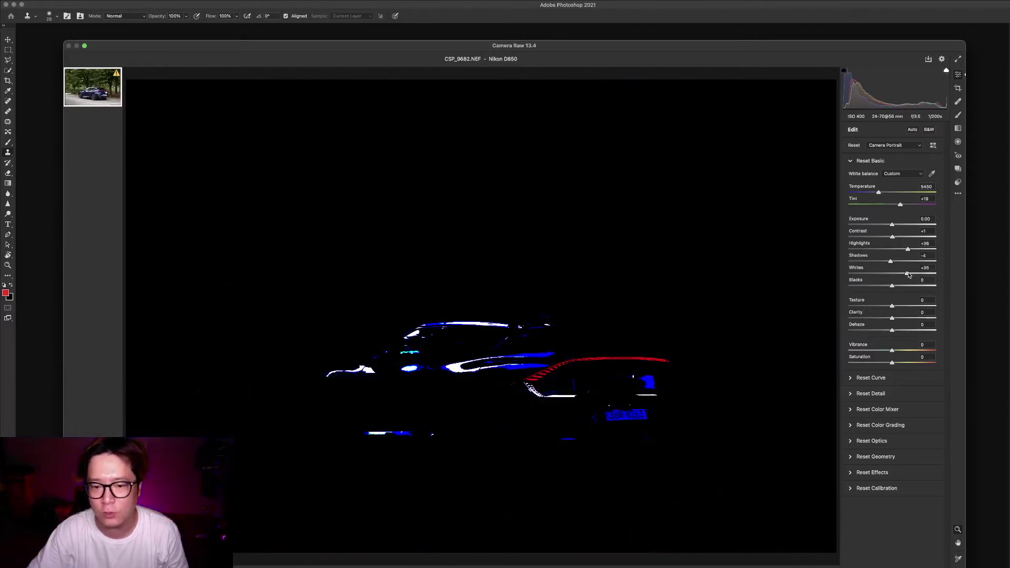
drag(910, 274, 913, 274)
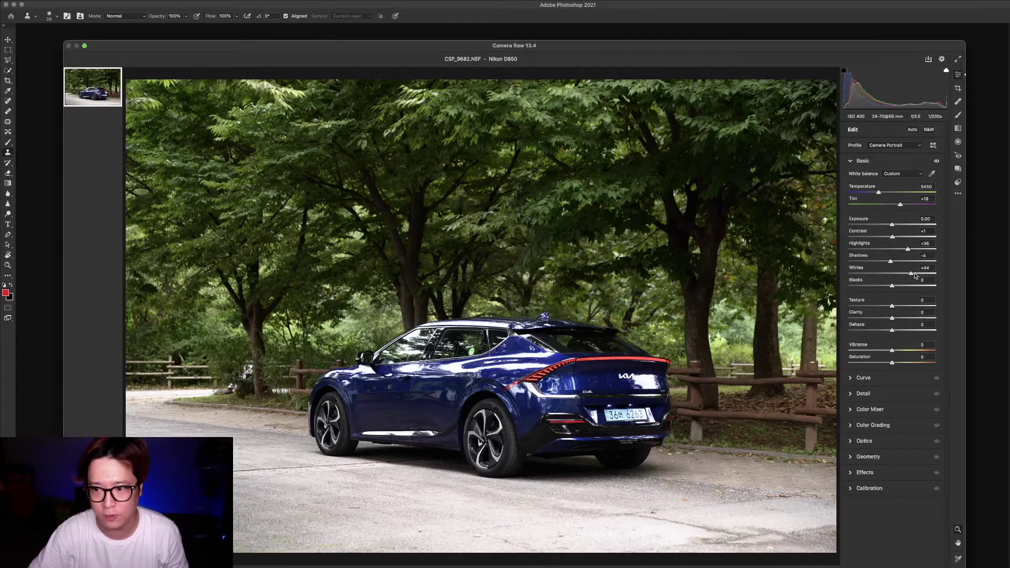
drag(915, 275, 913, 276)
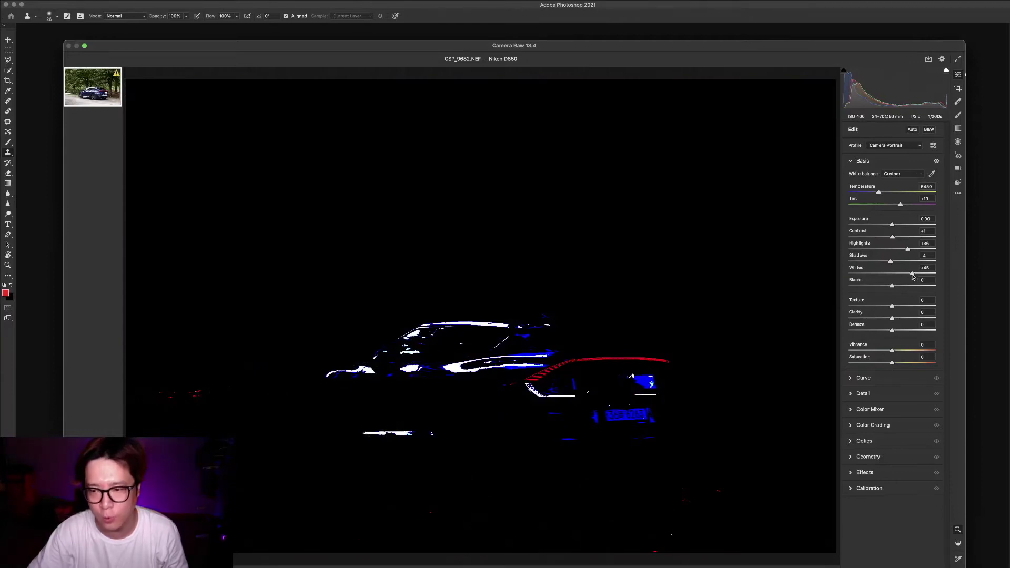
drag(913, 277, 912, 275)
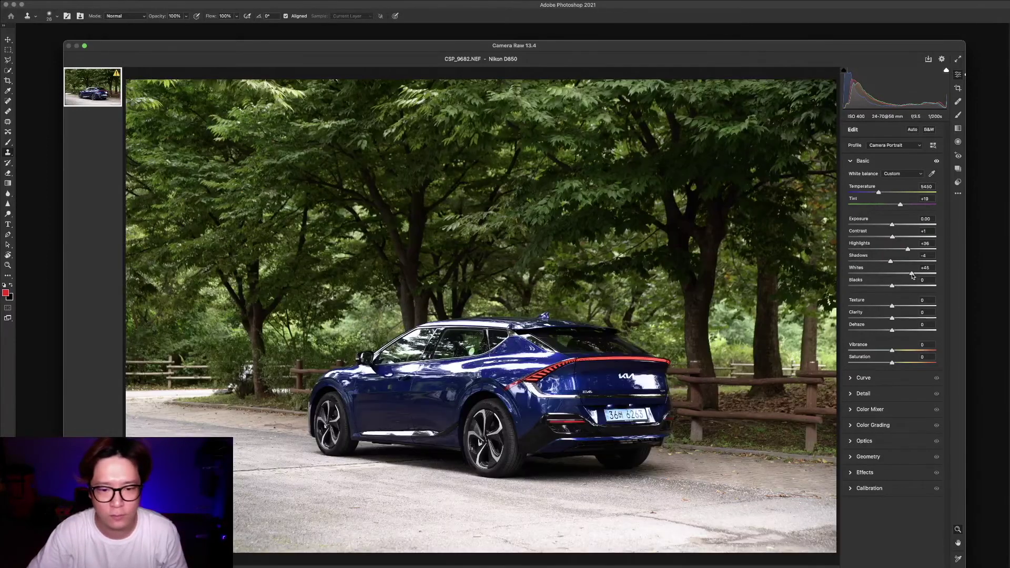
drag(894, 285, 898, 287)
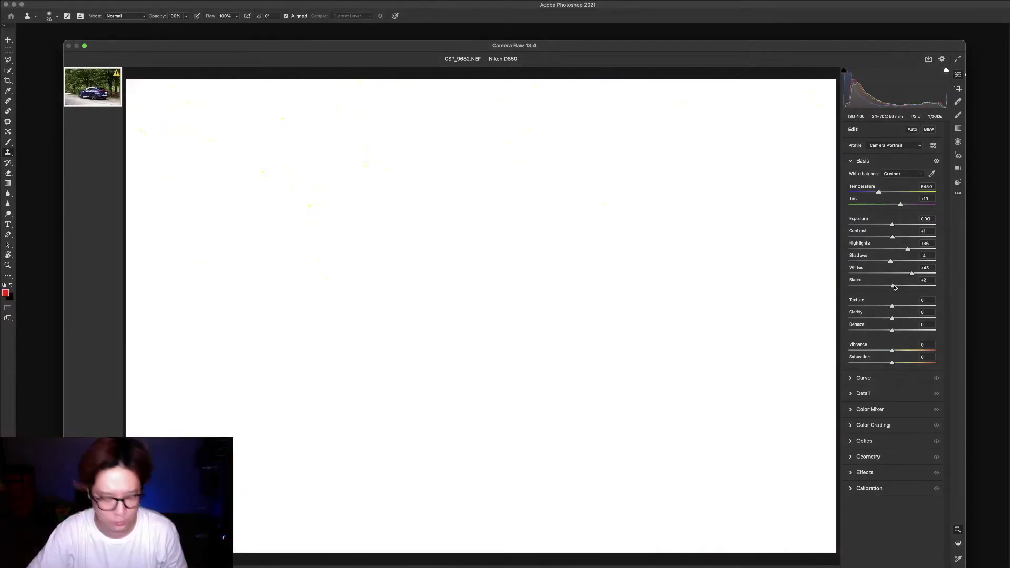
- Sweep Blacks to preview clipping and settle it at +5
mouse_move(895, 287)
alt+mouse_down()
mouse_move(946, 285)
mouse_move(800, 283)
mouse_move(888, 290)
alt+mouse_up()
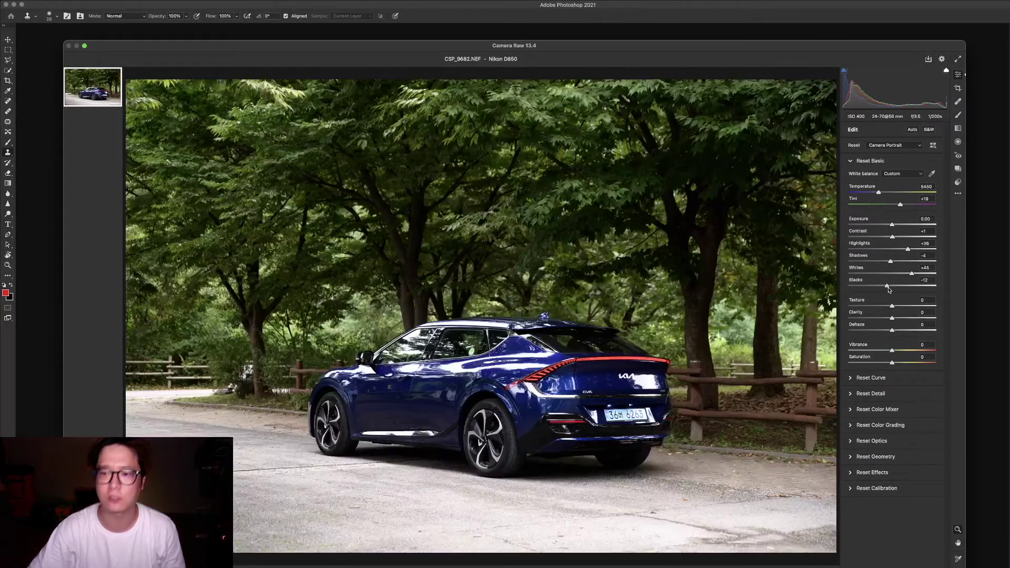
drag(889, 290, 896, 288)
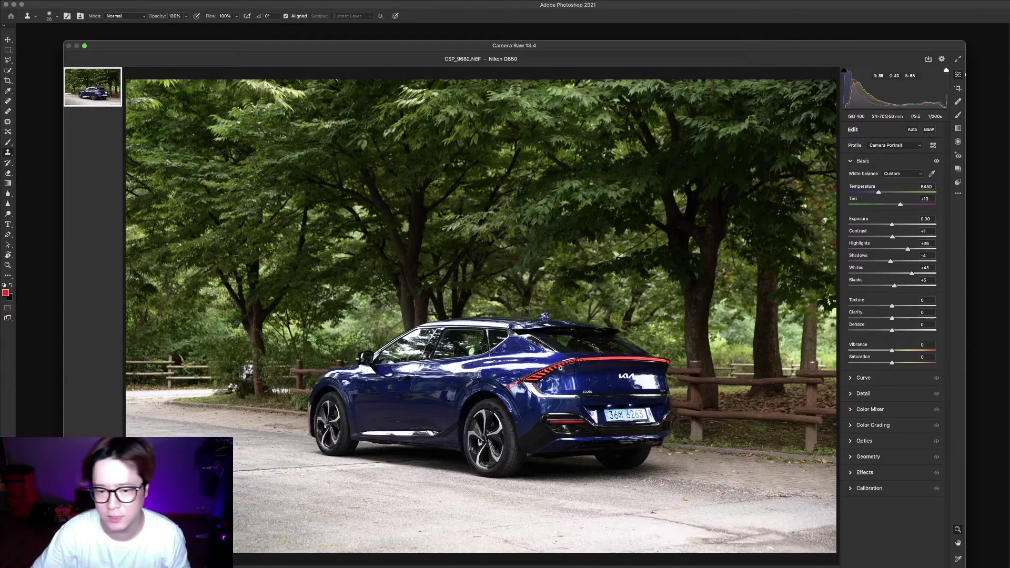
key(super+equal)
- Zoom in on the car and test Texture at strong positive and -100, briefly checking Detail
key(super+equal)
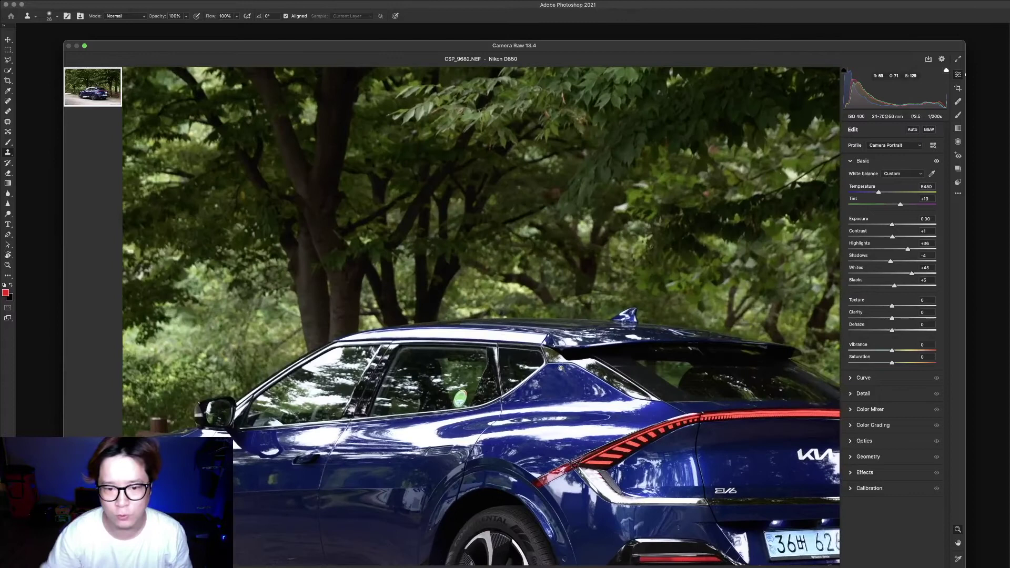
key(super+equal)
scroll(497, 329, up, 2)
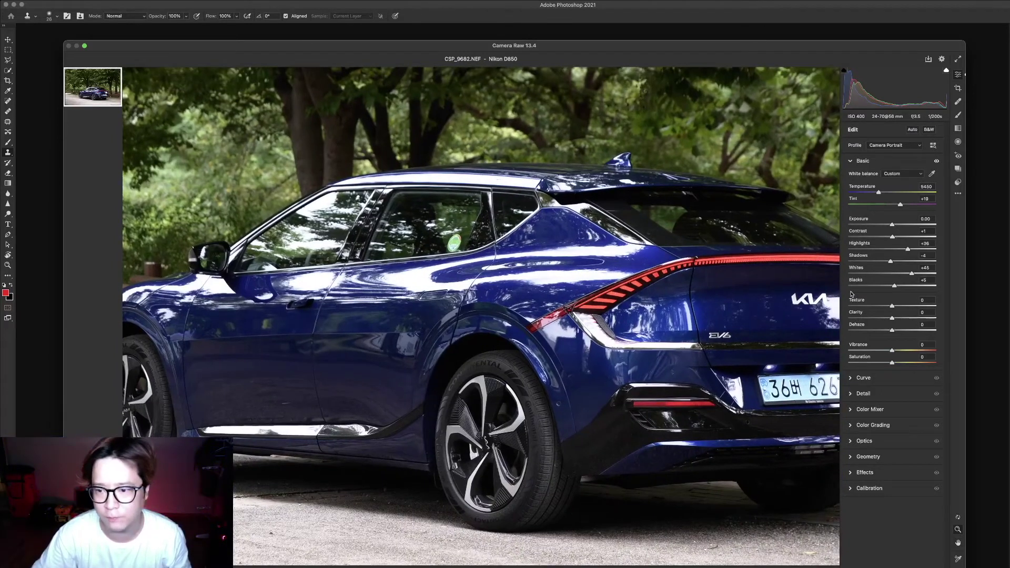
click(929, 306)
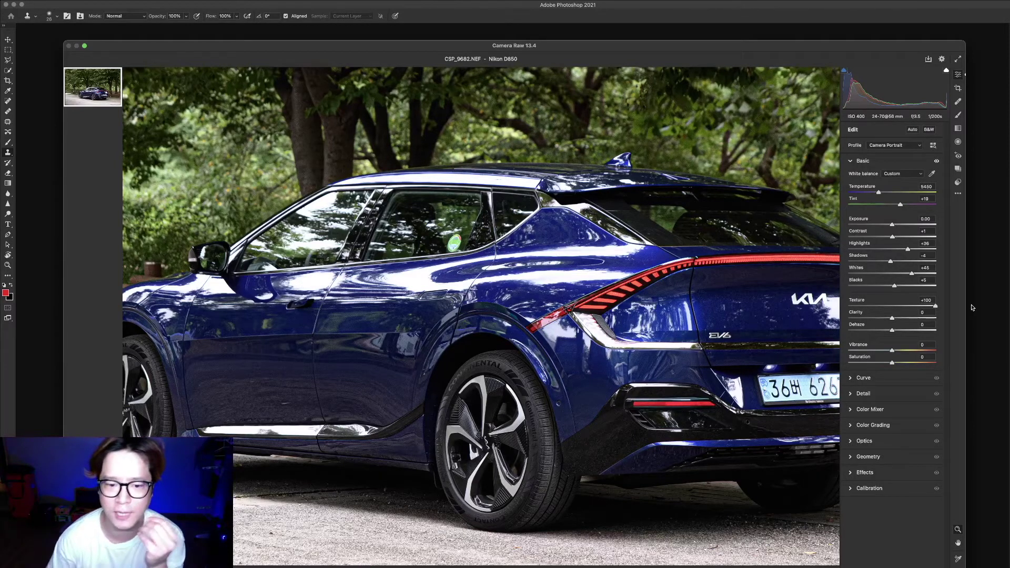
drag(935, 306, 891, 306)
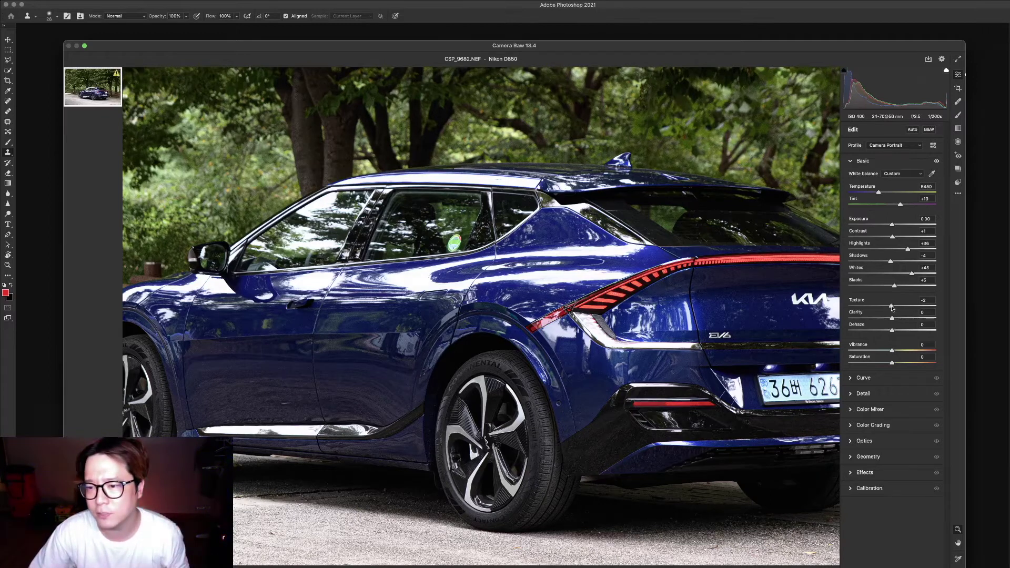
click(850, 395)
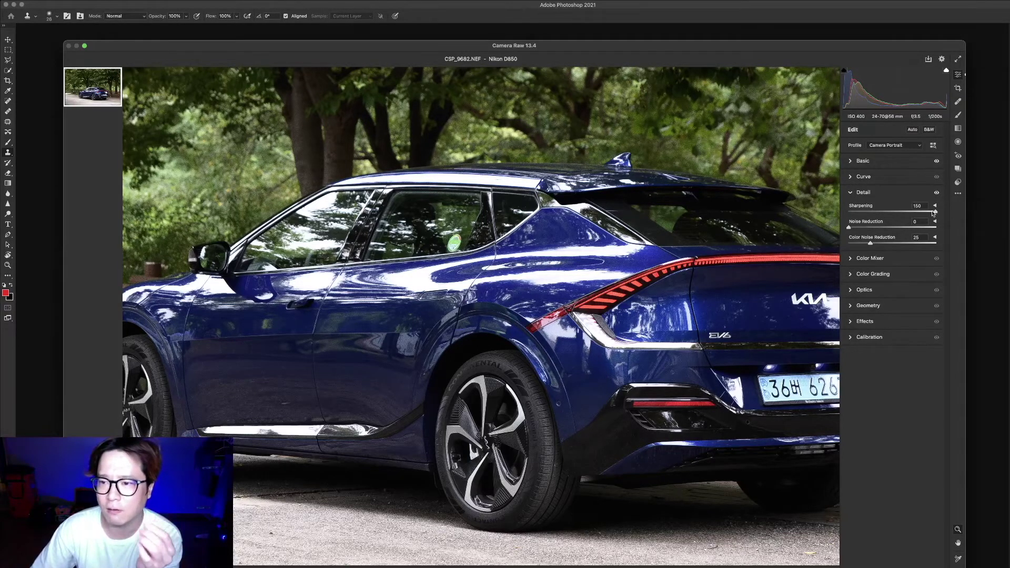
click(856, 193)
click(855, 162)
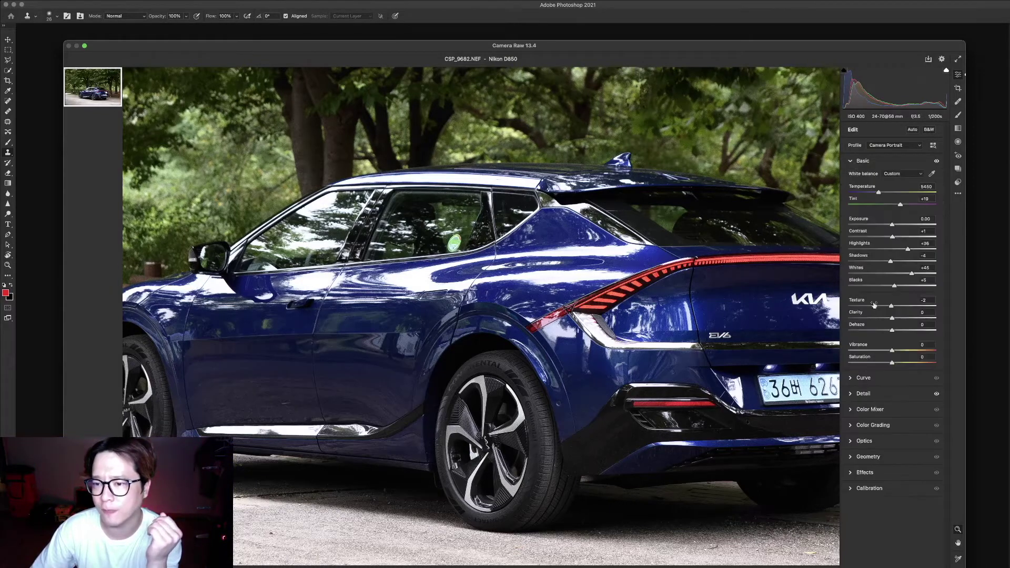
drag(893, 306, 935, 306)
click(898, 305)
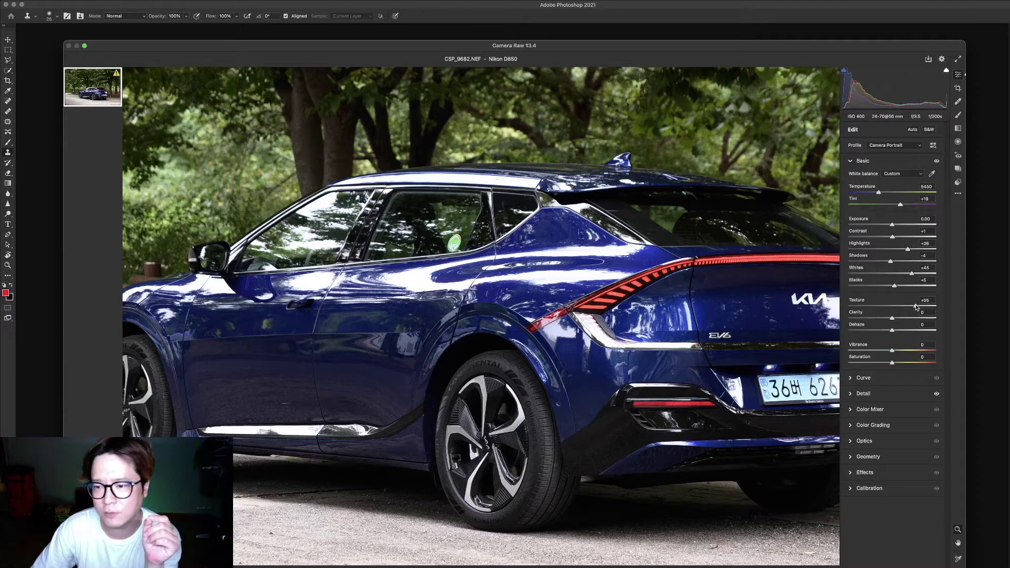
drag(934, 307, 840, 306)
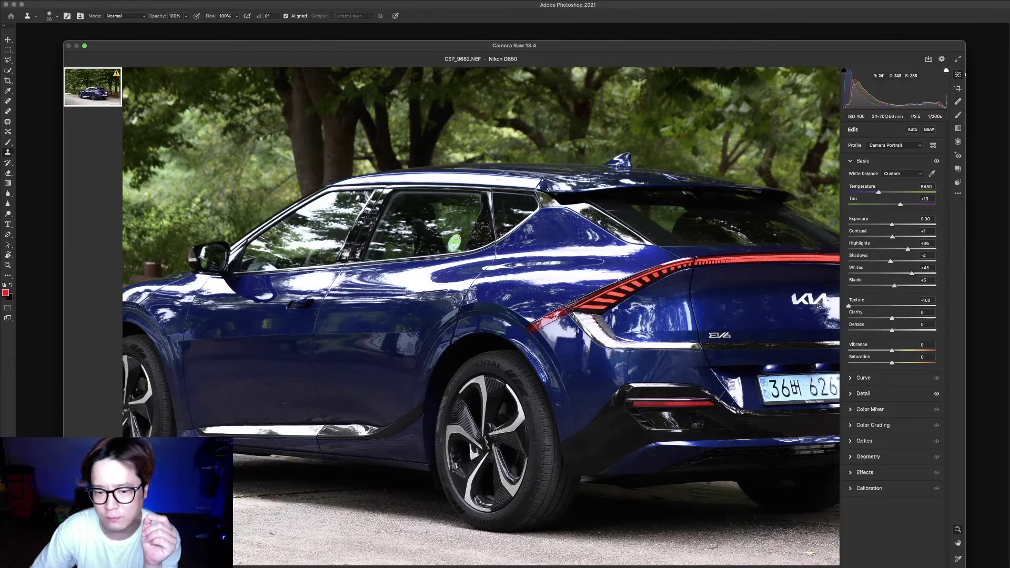
- Zoom onto the rear wheel, settle Texture at +12, and fit the photo back in view
scroll(583, 415, down, 5)
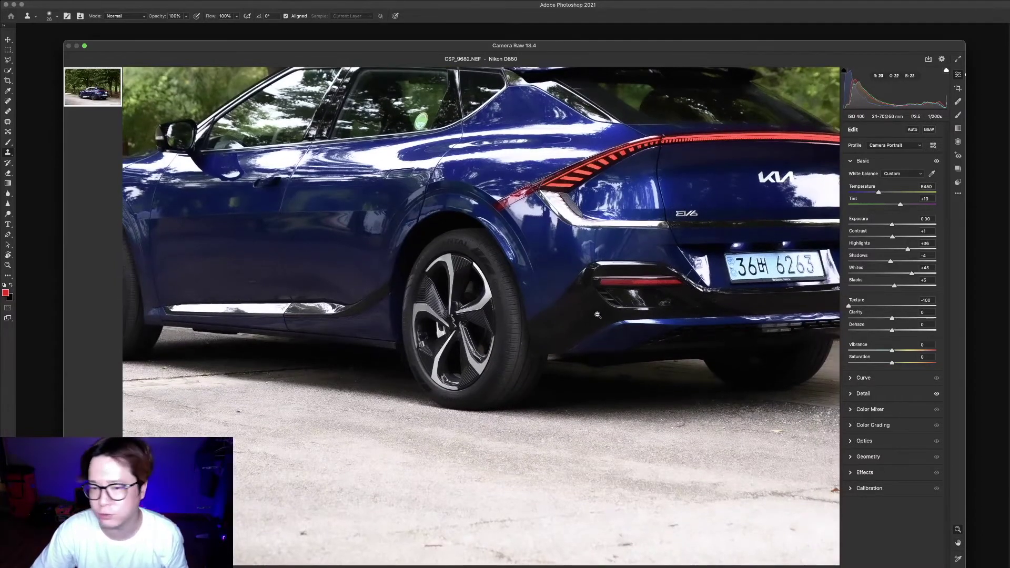
click(595, 314)
drag(607, 355, 505, 268)
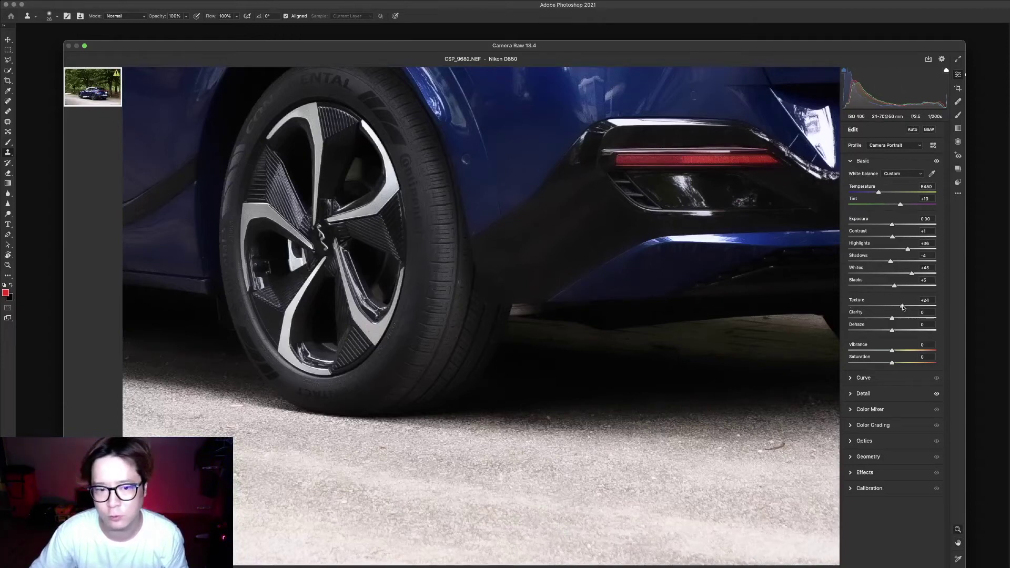
drag(903, 307, 920, 307)
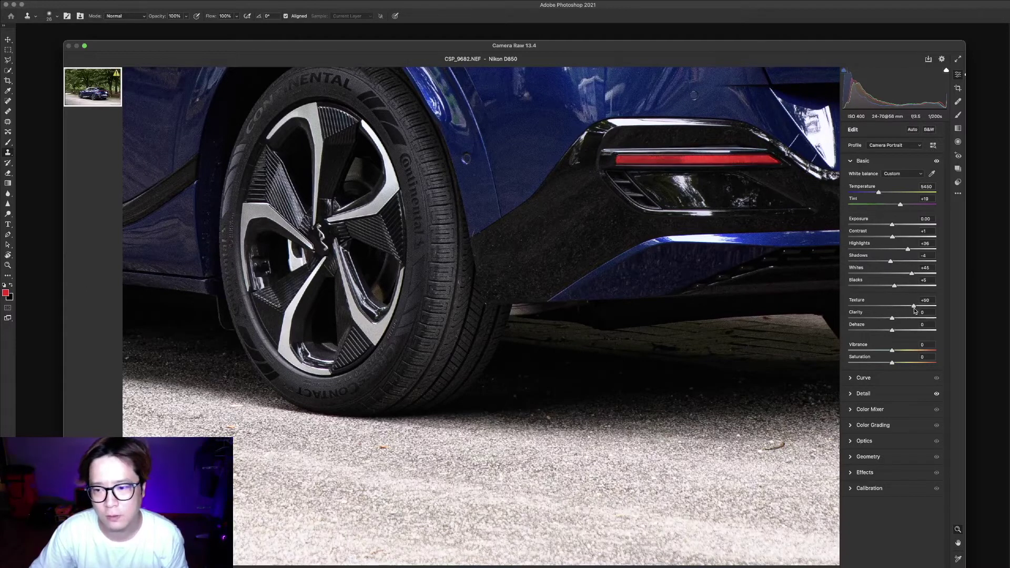
drag(894, 310, 903, 308)
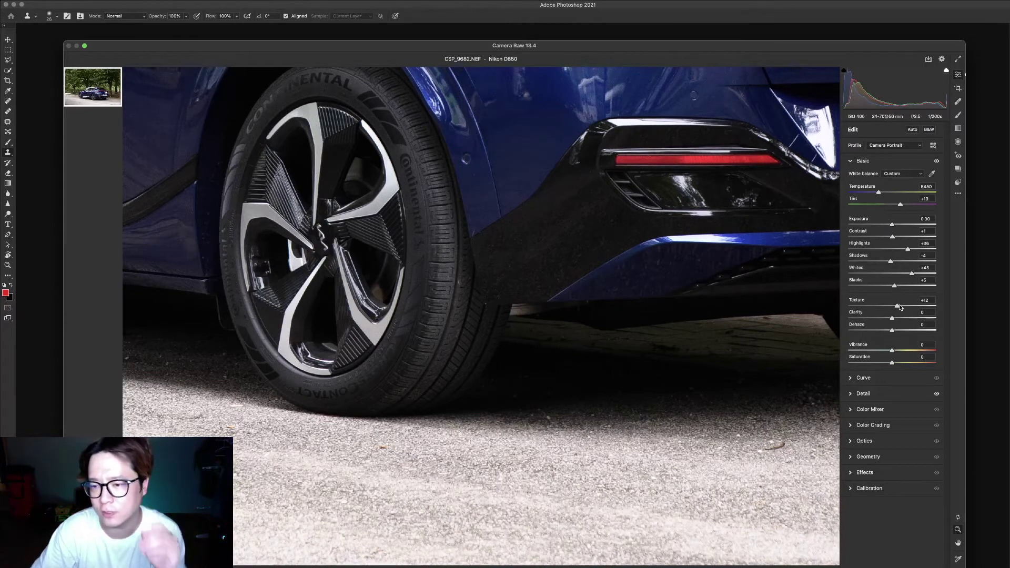
key(super+0)
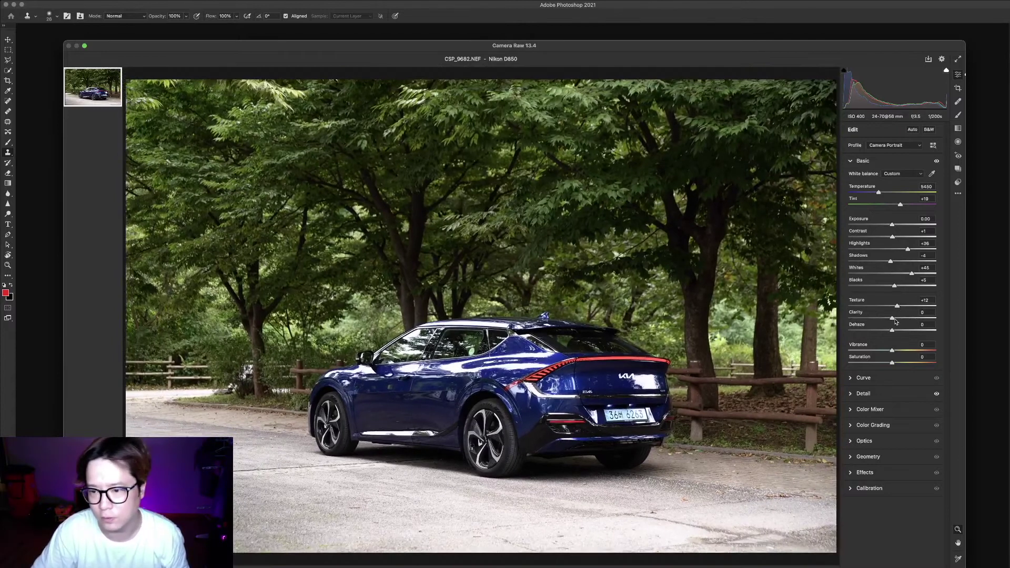
mouse_move(894, 318)
mouse_down()
mouse_move(971, 324)
mouse_move(779, 316)
mouse_move(893, 321)
mouse_up()
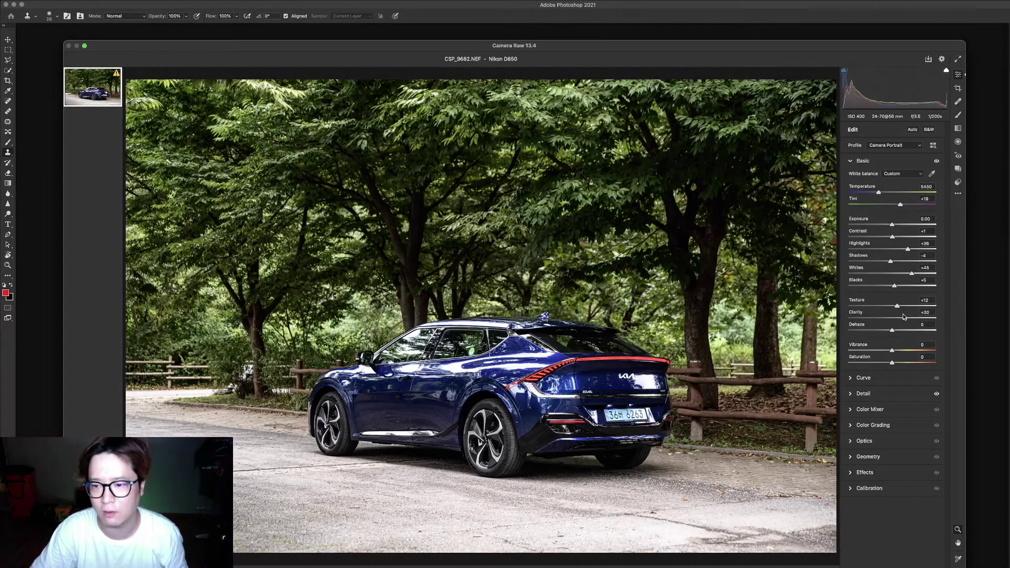
drag(890, 324, 868, 327)
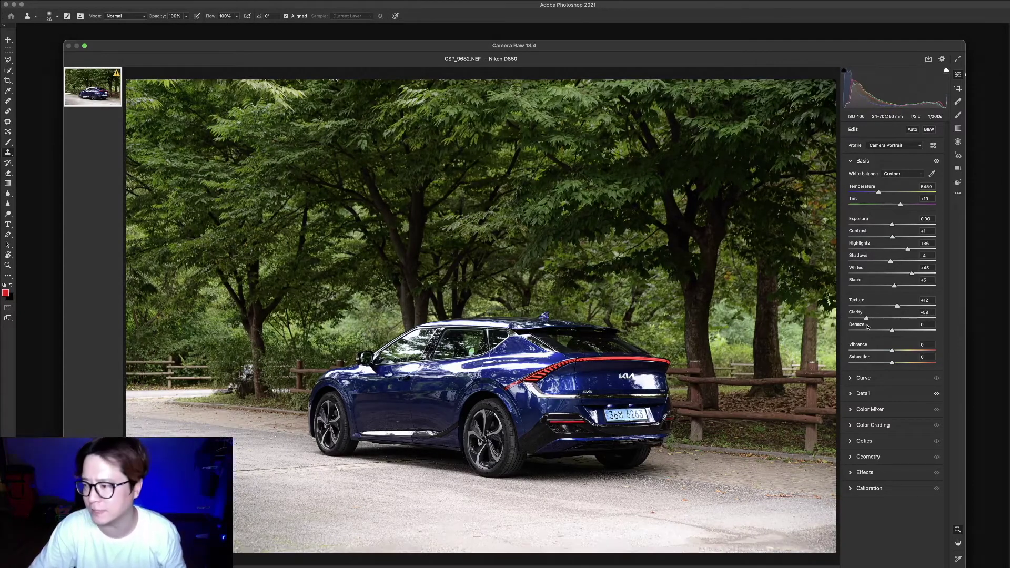
mouse_move(913, 327)
mouse_down()
mouse_move(927, 327)
mouse_move(893, 323)
mouse_up()
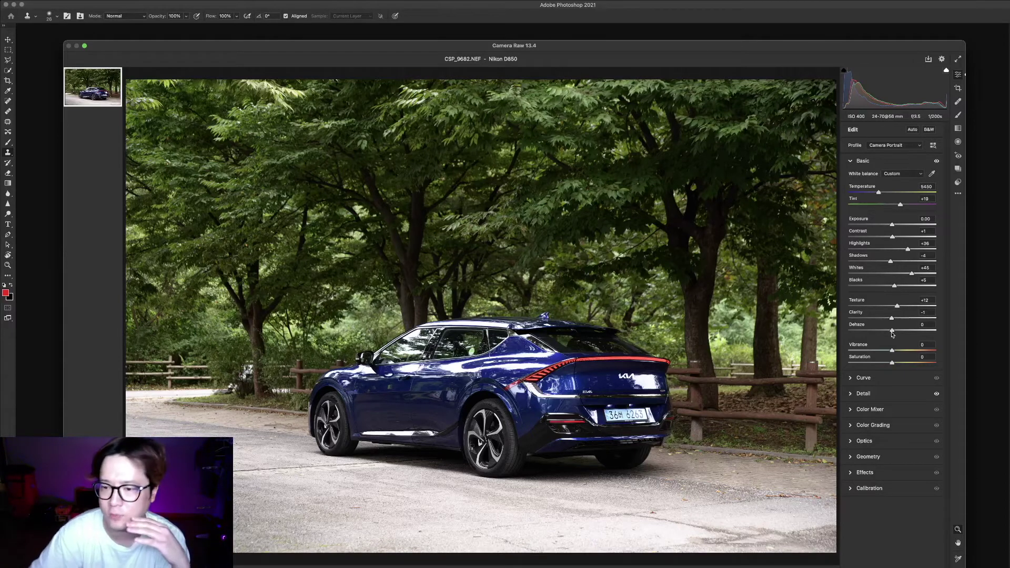
mouse_move(893, 330)
mouse_down()
mouse_move(852, 331)
mouse_move(980, 336)
mouse_move(843, 333)
mouse_move(893, 340)
mouse_up()
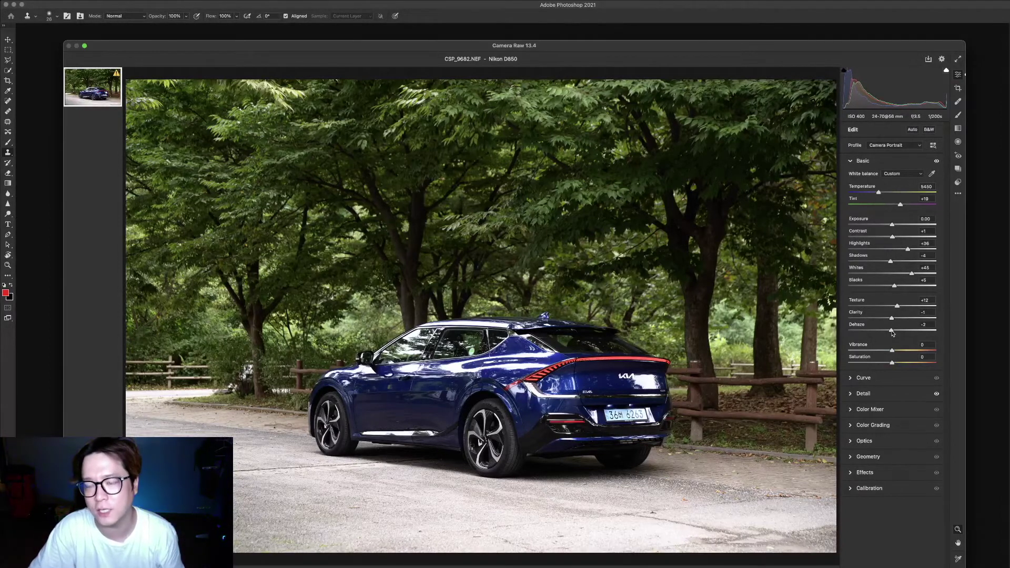
- Set Dehaze to +5 and Vibrance to +100
drag(893, 334, 898, 333)
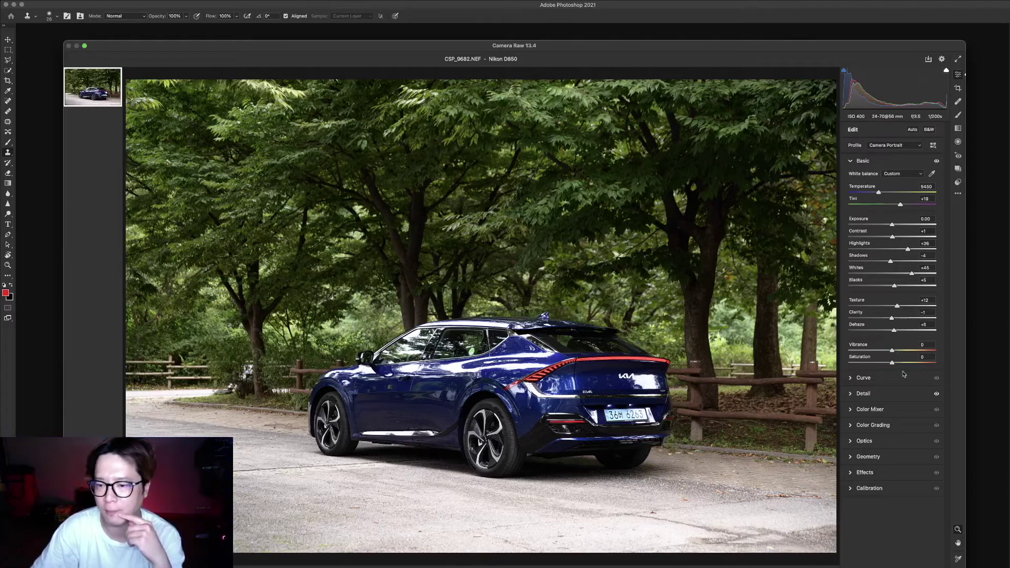
drag(906, 354, 959, 356)
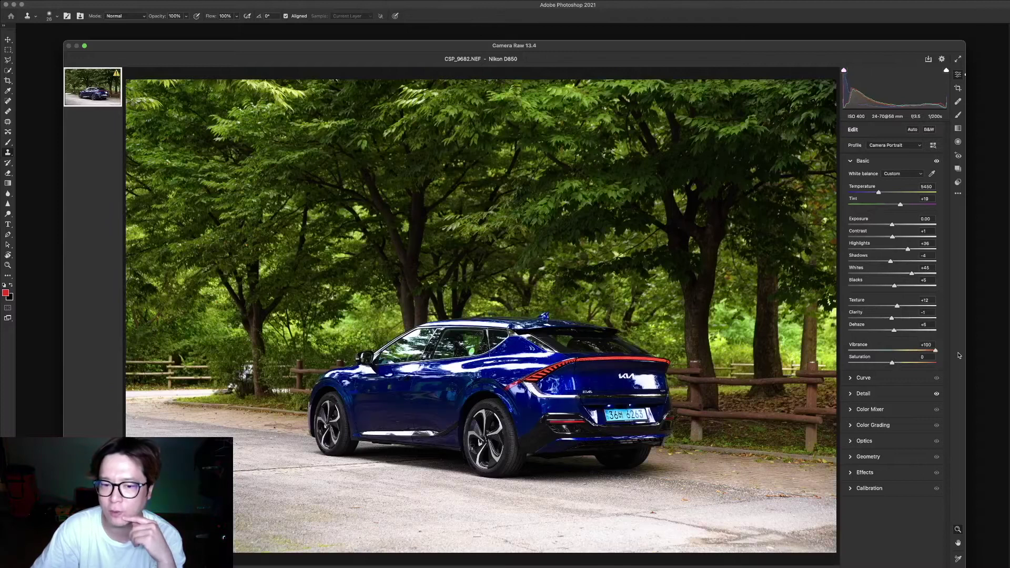
- Settle Vibrance at +4 and Saturation at +2 after testing extremes, then collapse the Basic panel
drag(825, 357, 767, 356)
drag(849, 350, 894, 350)
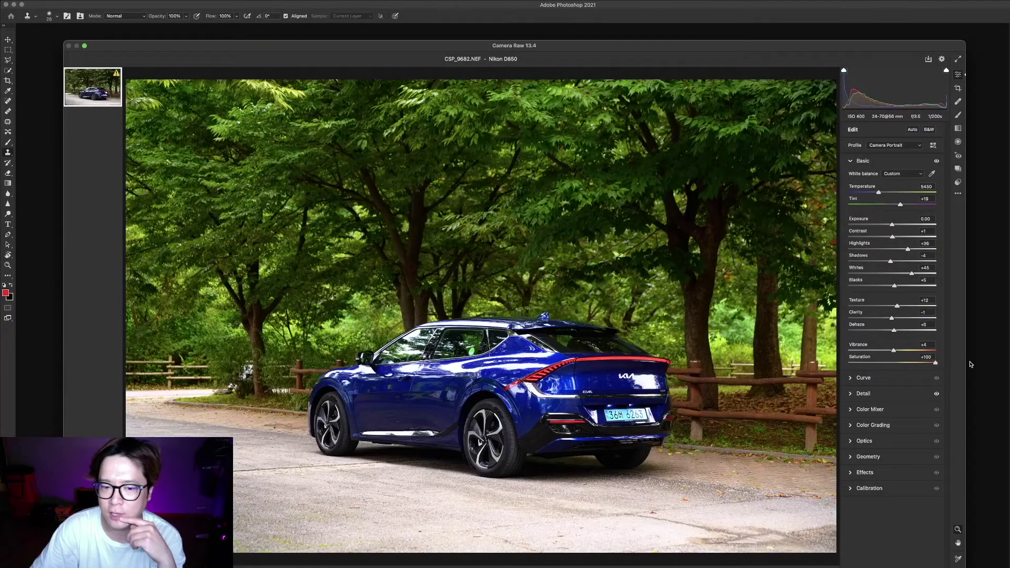
drag(951, 365, 893, 369)
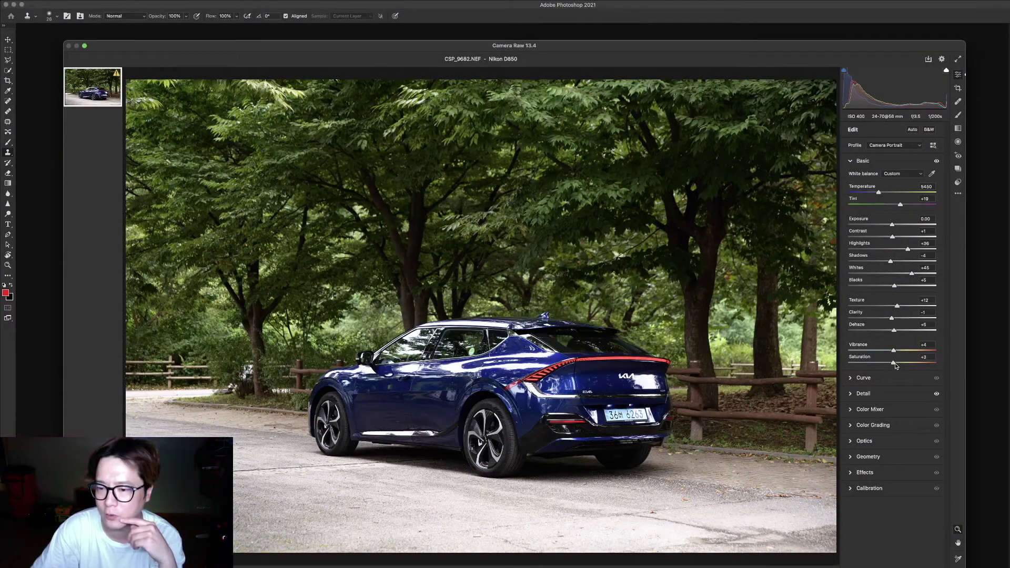
mouse_move(895, 351)
mouse_down()
mouse_move(940, 351)
mouse_move(887, 351)
mouse_move(954, 367)
mouse_move(893, 364)
mouse_move(974, 359)
mouse_move(891, 354)
mouse_up()
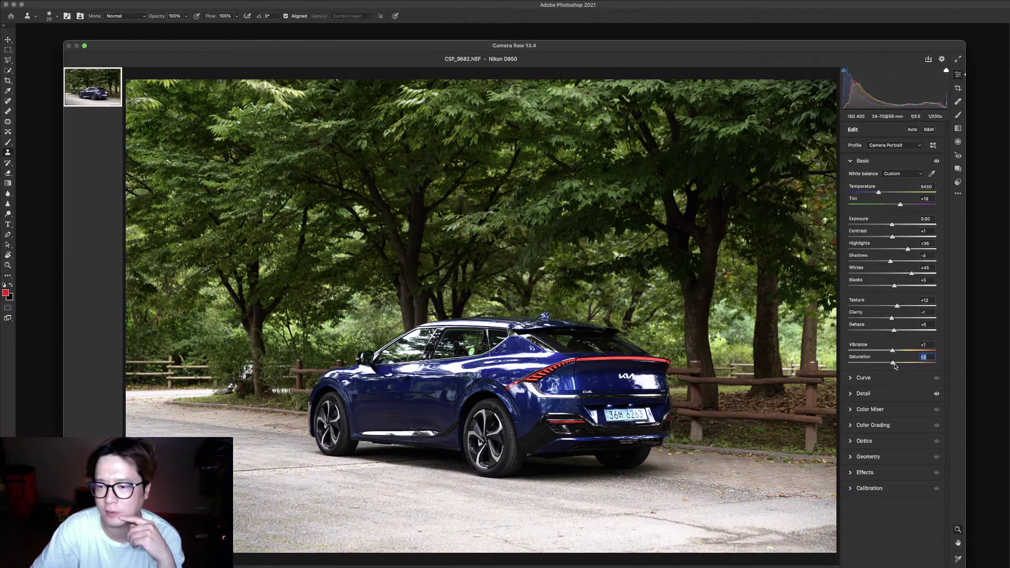
key(Up)
key(Up)
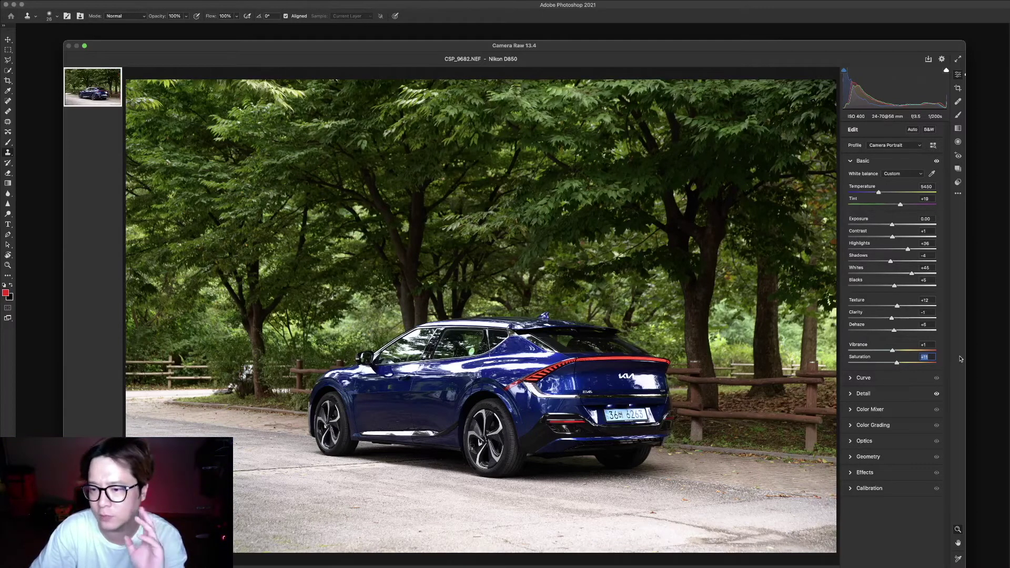
drag(900, 363, 893, 364)
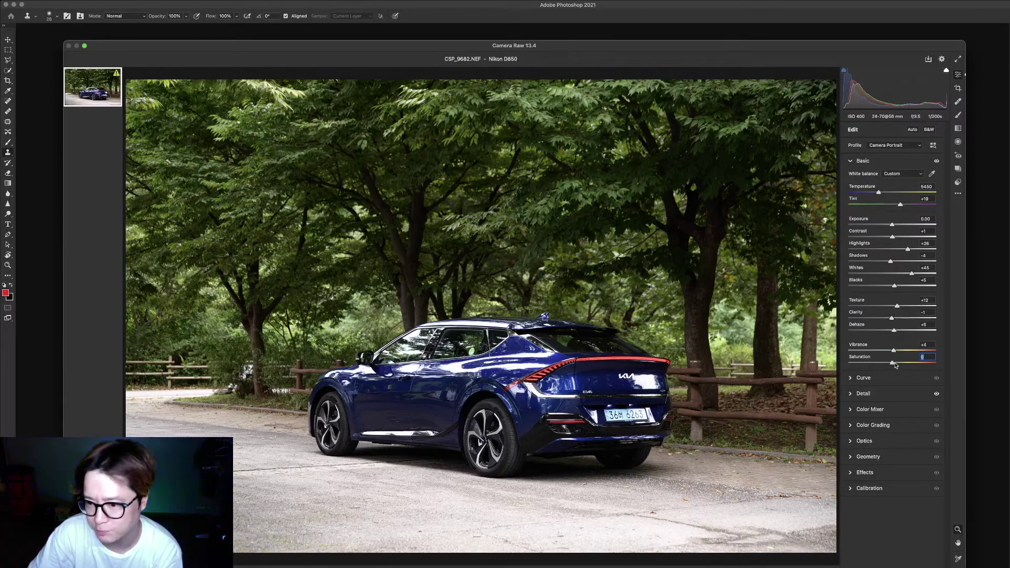
key(Up)
key(Up)
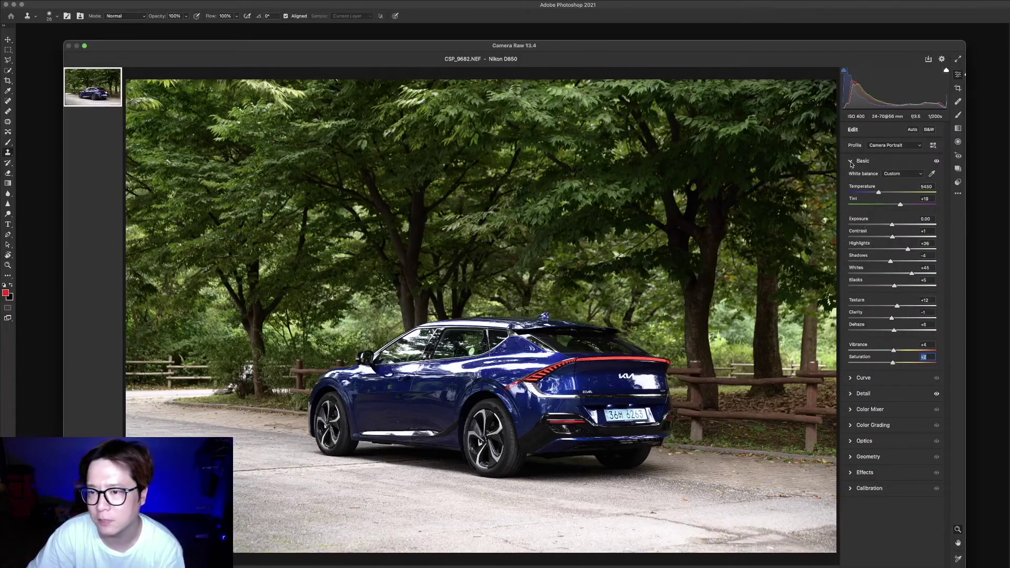
click(851, 161)
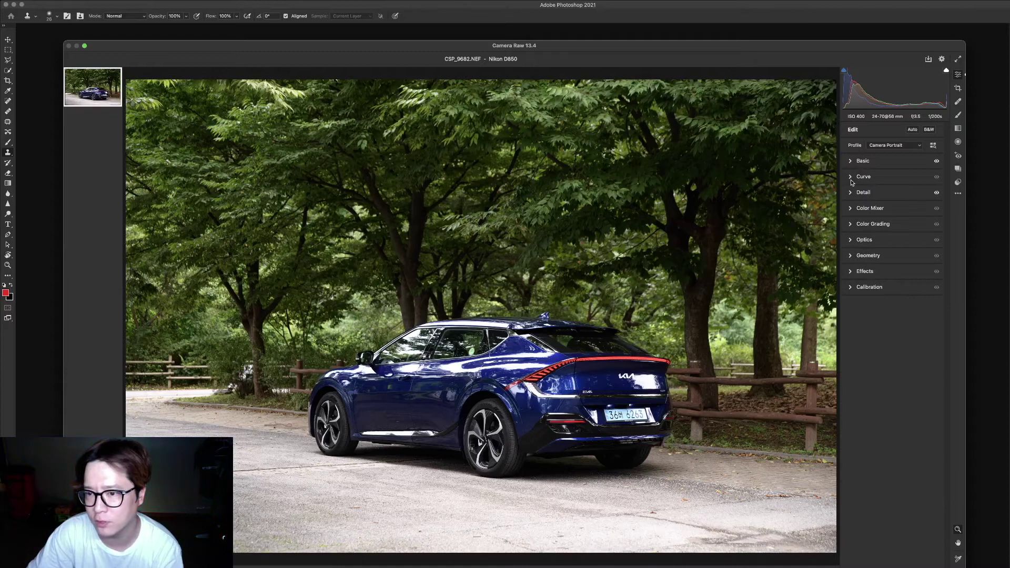
- Expand the Curve panel and try moving the black and white points
click(852, 177)
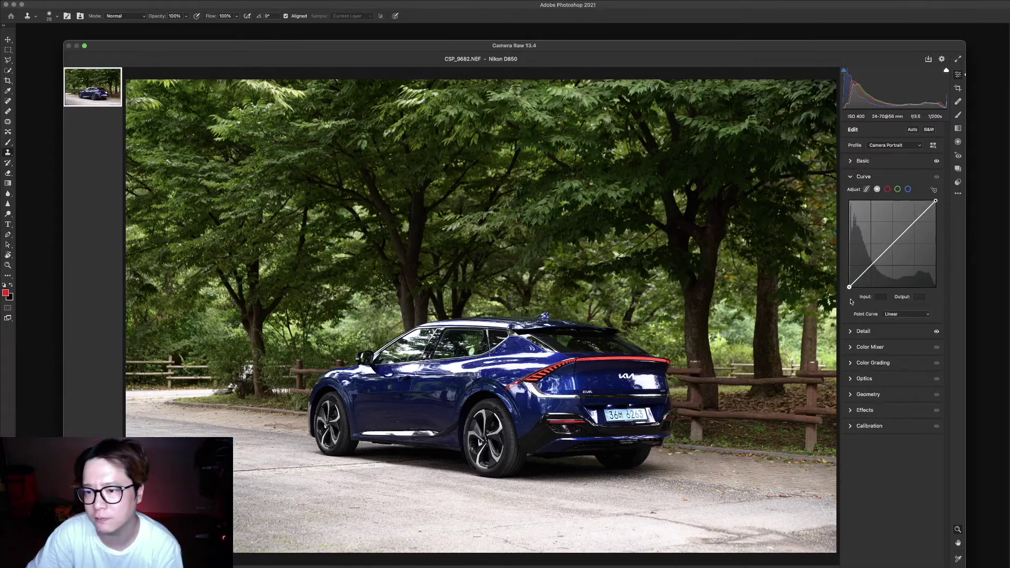
mouse_move(849, 287)
mouse_down()
mouse_move(849, 235)
mouse_move(855, 287)
mouse_up()
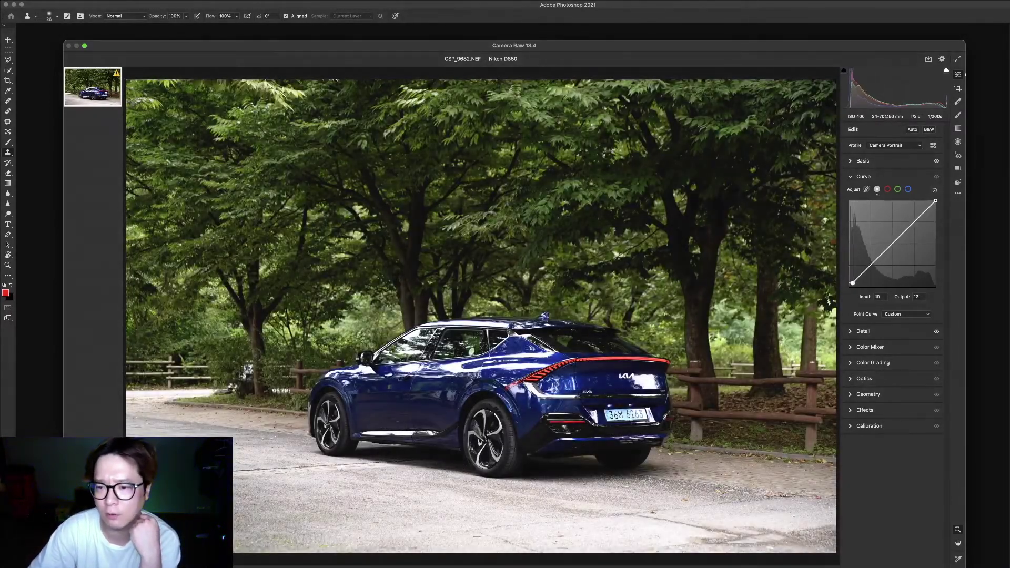
drag(855, 287, 852, 281)
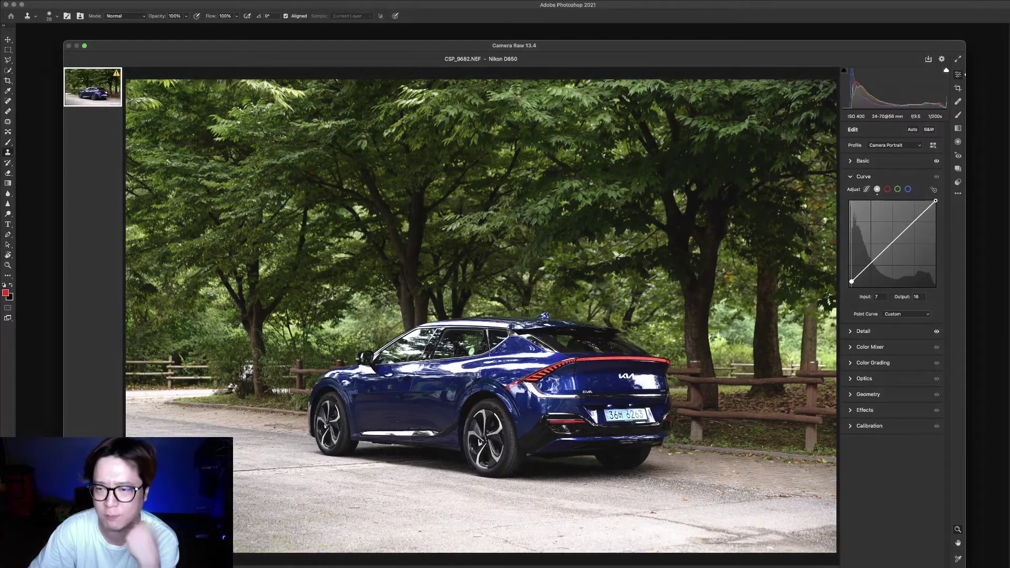
drag(852, 281, 855, 282)
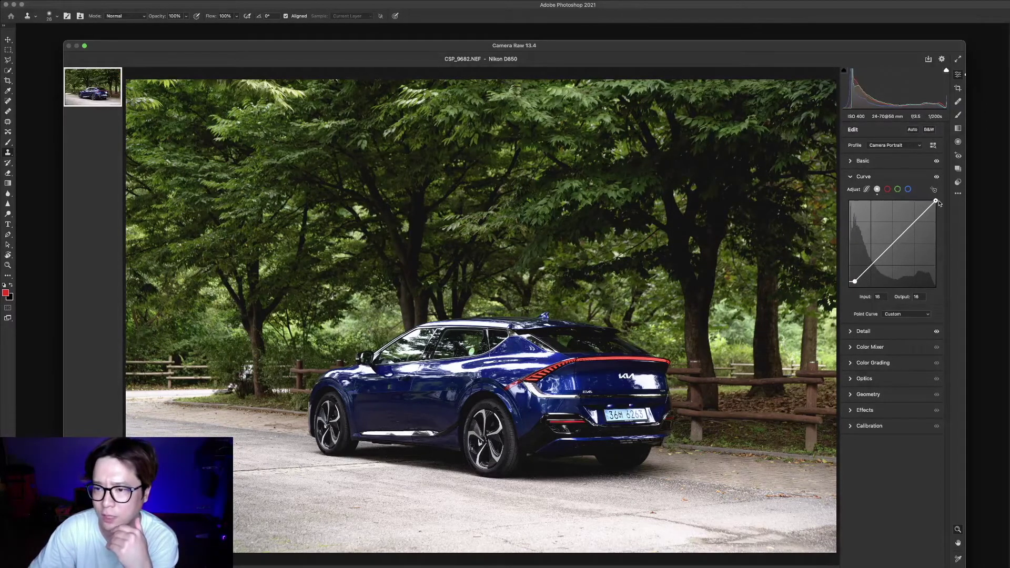
drag(936, 201, 929, 203)
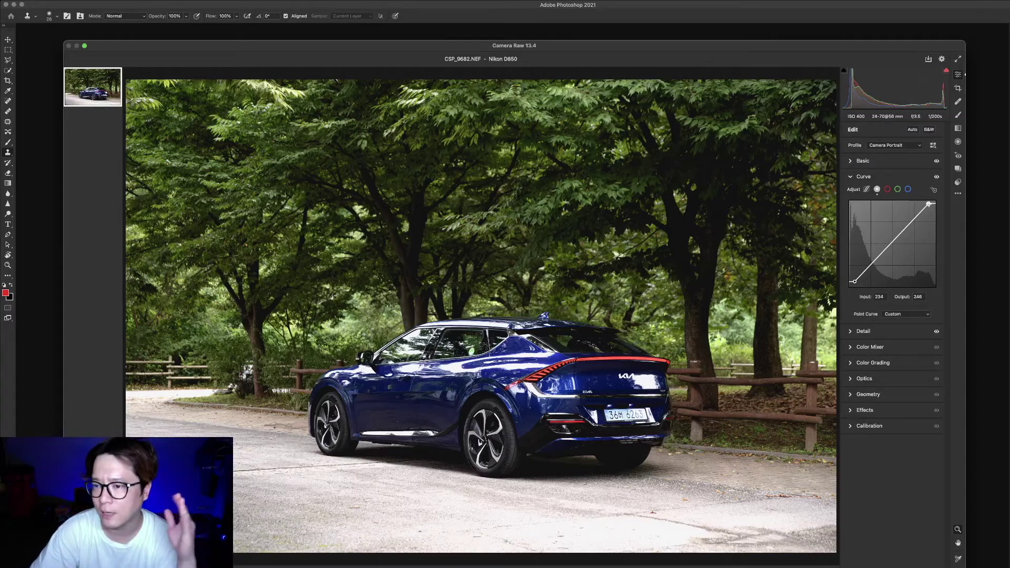
drag(929, 204, 926, 210)
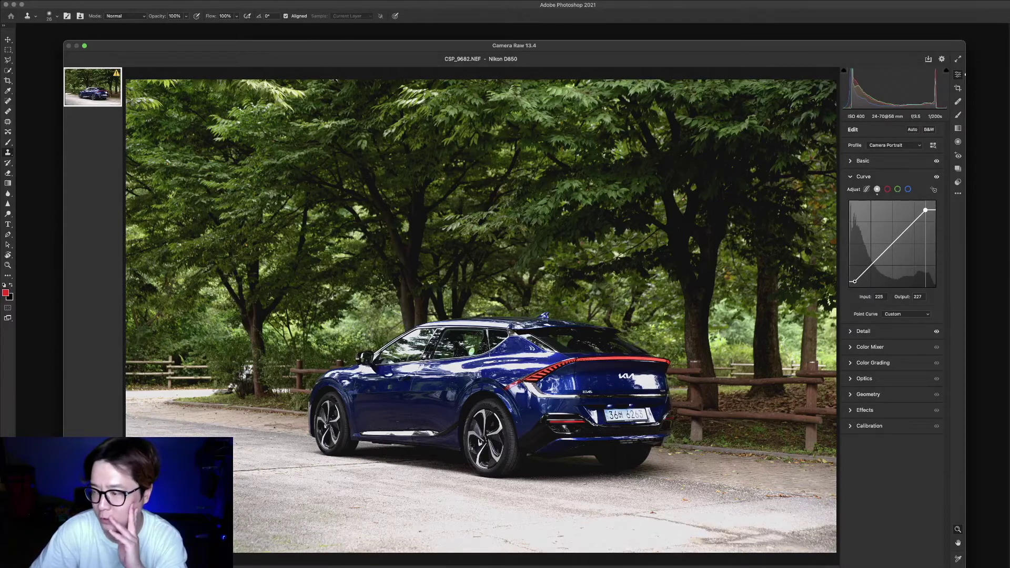
drag(926, 210, 932, 205)
- Return the curve endpoints to 0/0 and 255/255 and select the Red channel curve
drag(854, 282, 852, 285)
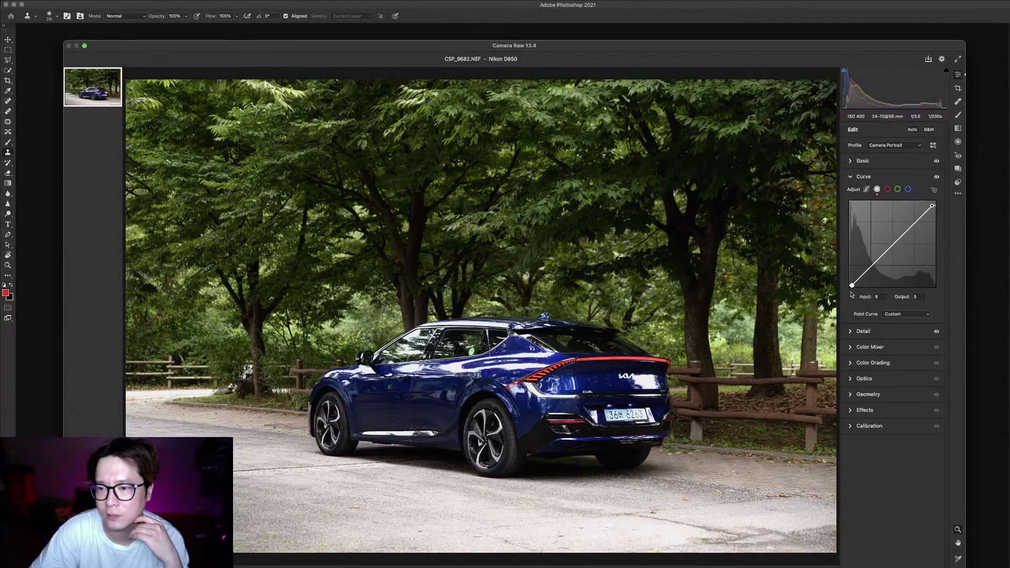
mouse_move(852, 285)
mouse_down()
mouse_move(871, 262)
mouse_move(849, 281)
mouse_up()
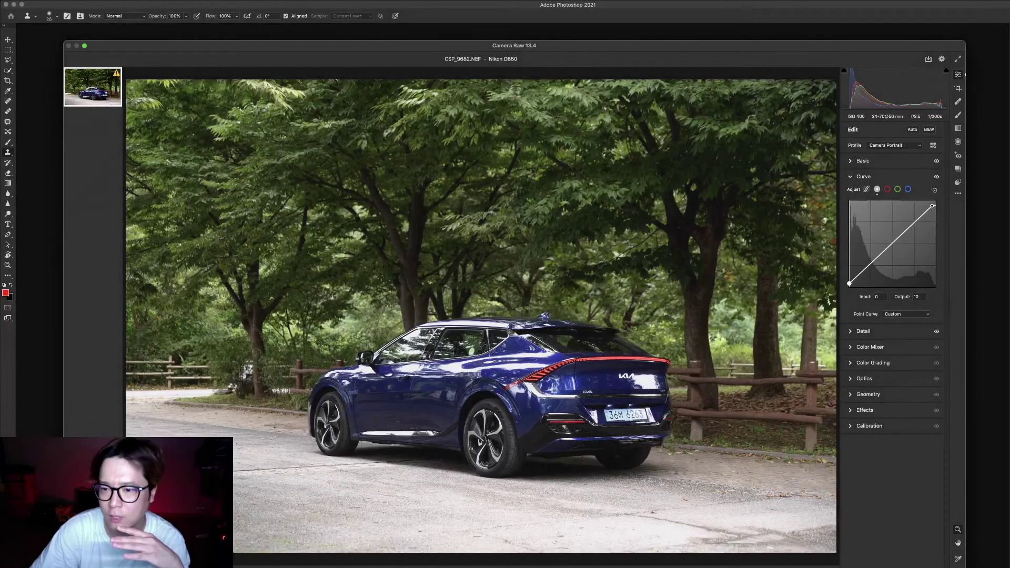
drag(849, 281, 850, 287)
click(934, 204)
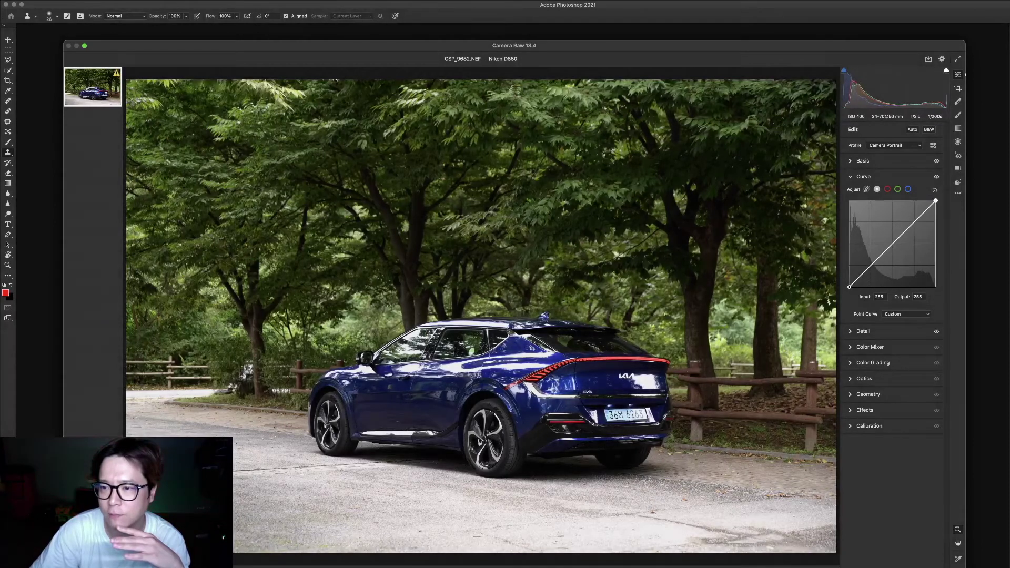
click(888, 190)
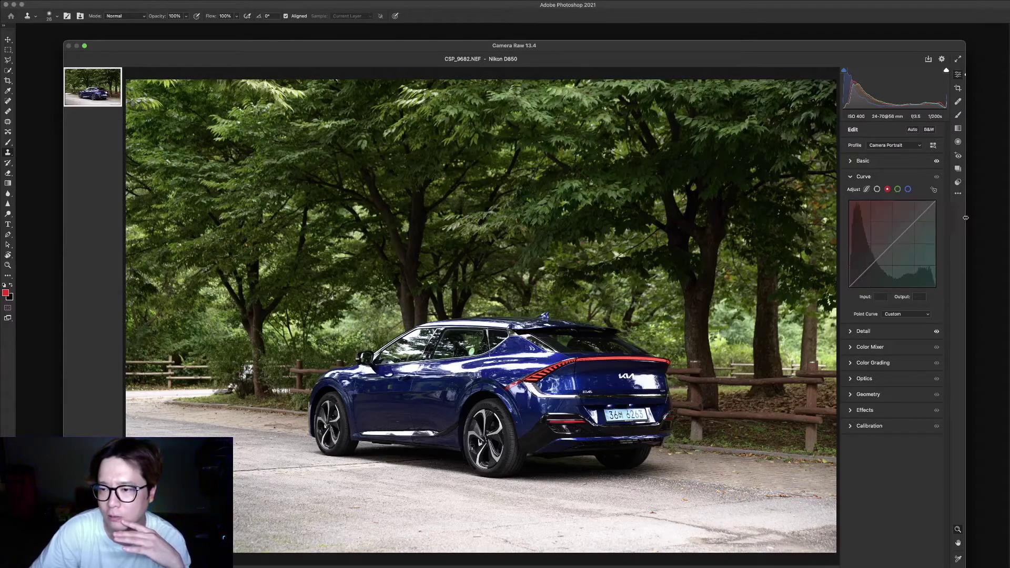
- Add red-channel points in the highlights and shadows, shaping an S-curve
click(897, 189)
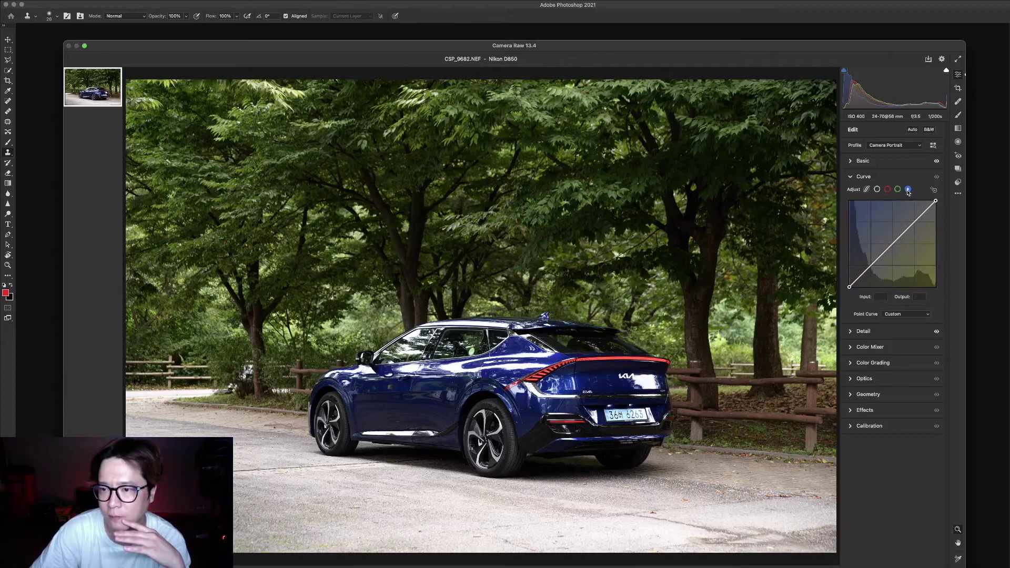
click(888, 190)
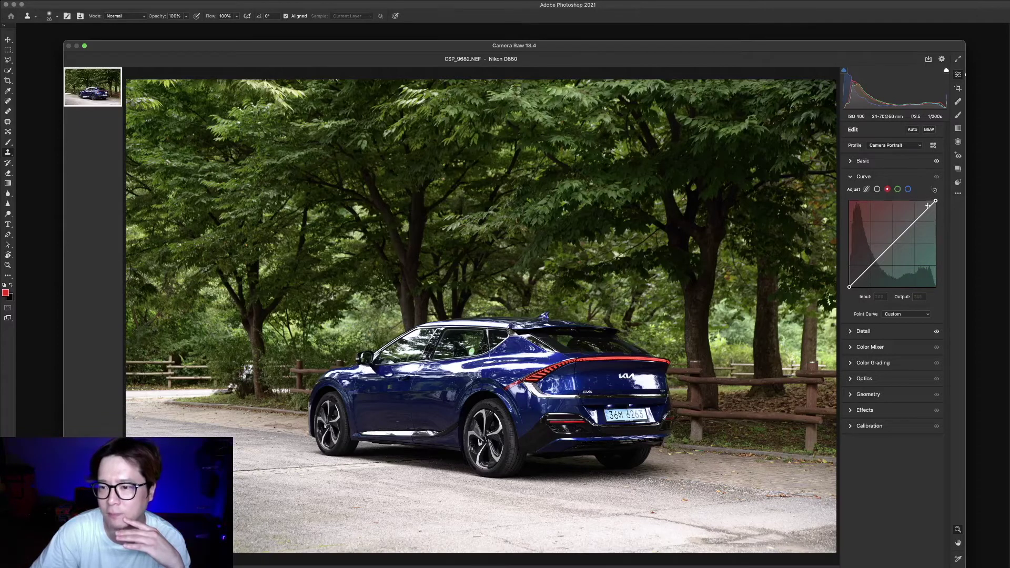
click(914, 224)
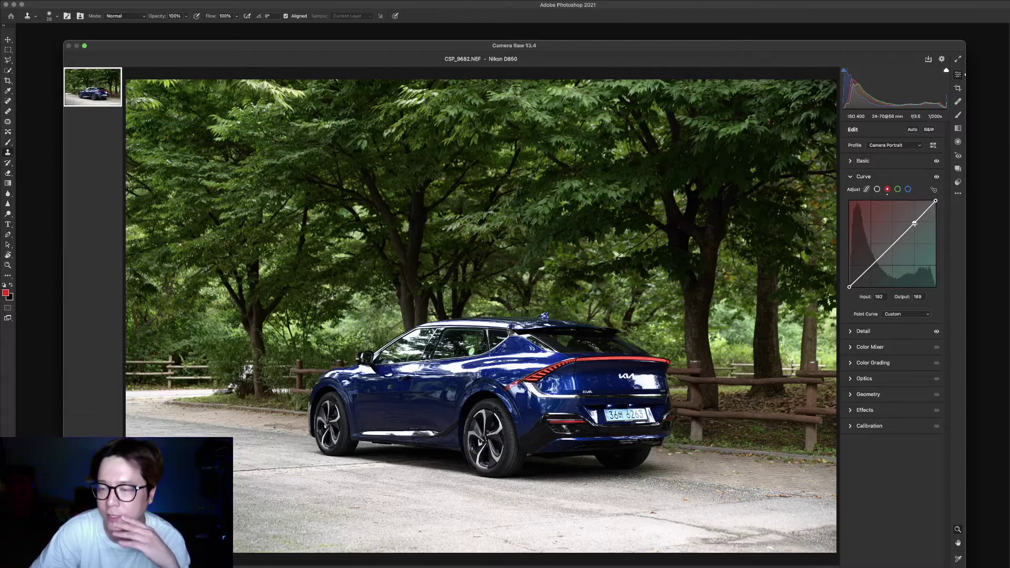
mouse_move(915, 223)
mouse_down()
mouse_move(925, 245)
mouse_move(904, 213)
mouse_move(871, 274)
mouse_move(861, 264)
mouse_move(873, 267)
mouse_move(915, 220)
mouse_up()
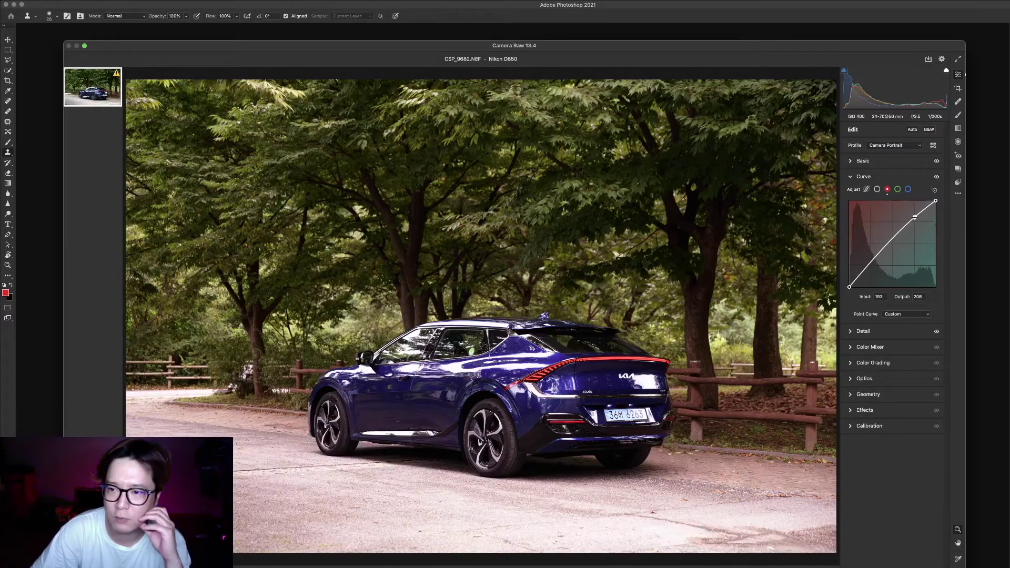
click(869, 263)
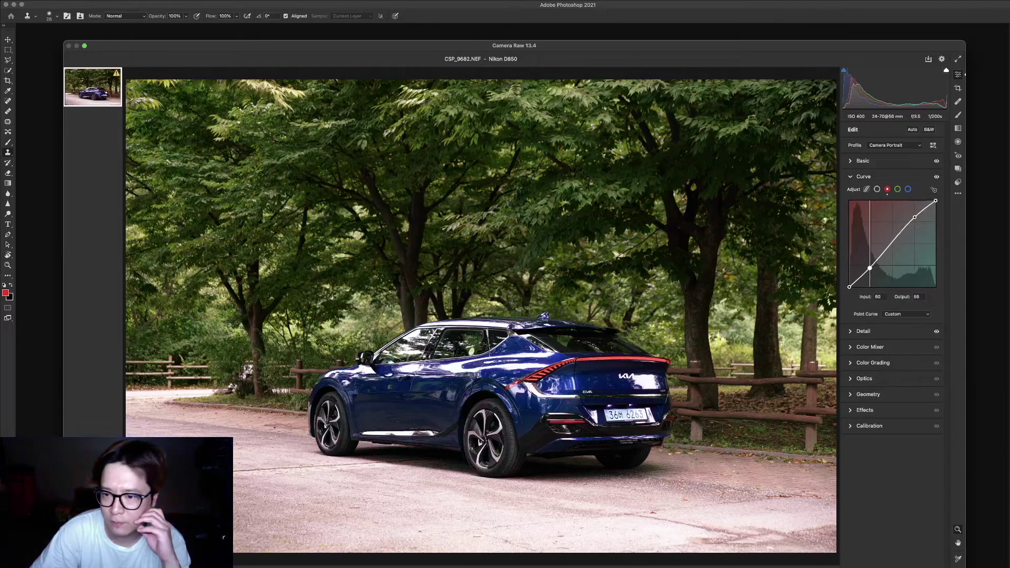
drag(870, 270, 870, 271)
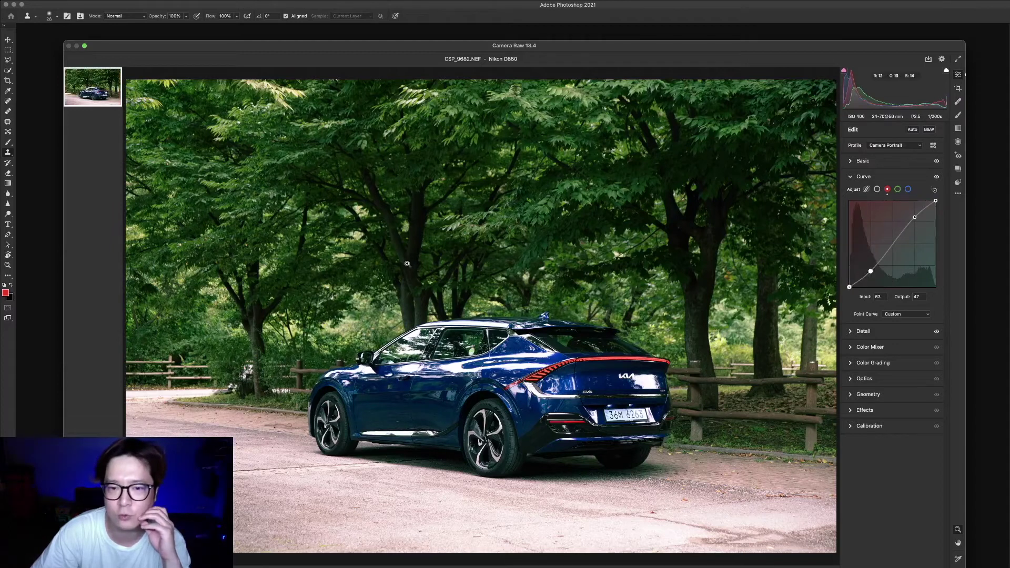
- Warm the red highlights and raise the RGB curve's black point to 34
mouse_move(915, 217)
mouse_down()
mouse_move(902, 209)
mouse_move(912, 217)
mouse_up()
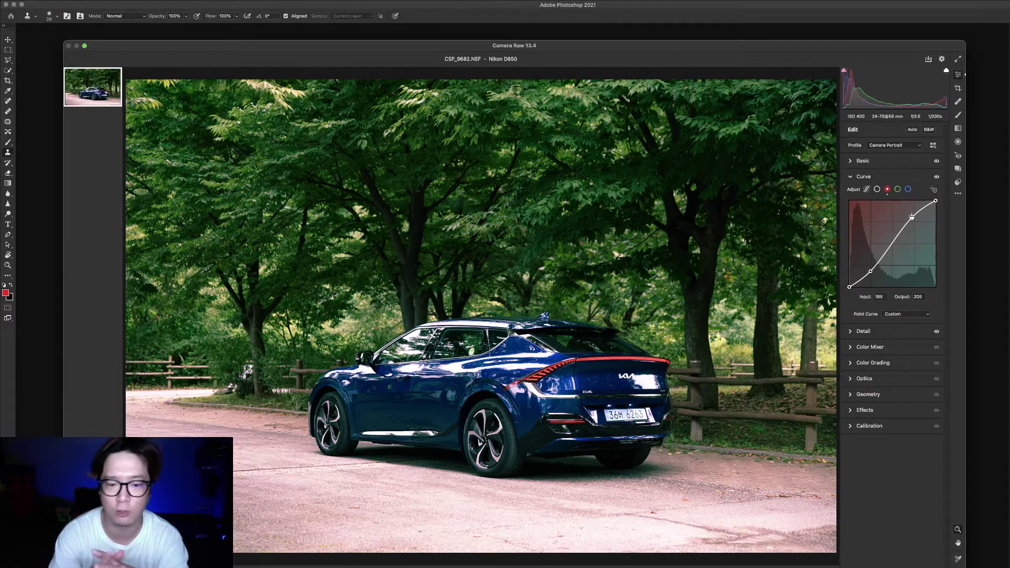
click(877, 189)
drag(850, 287, 851, 279)
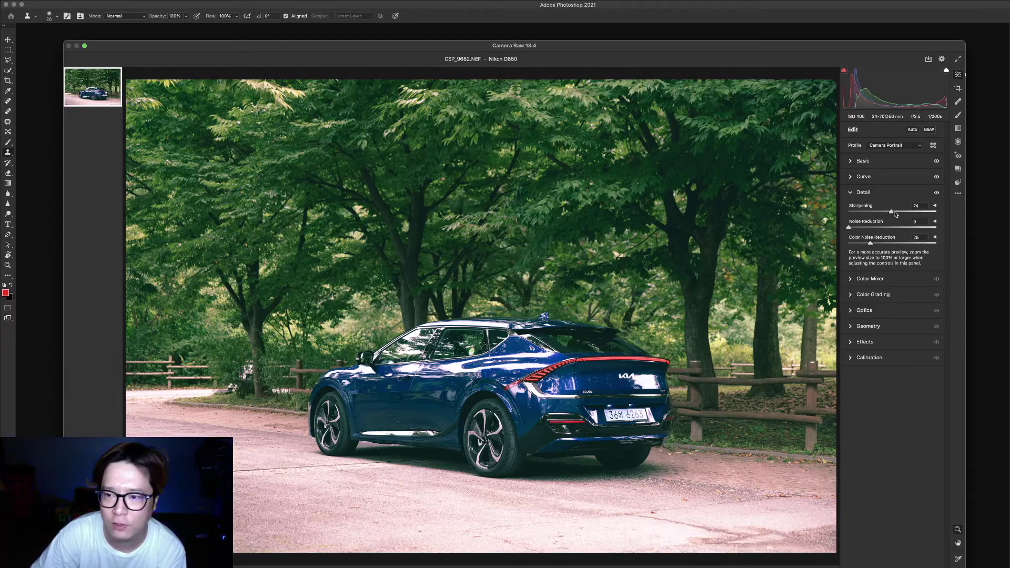
- Set Sharpening to 57 and luminance Noise Reduction to 10, then collapse Detail
click(904, 211)
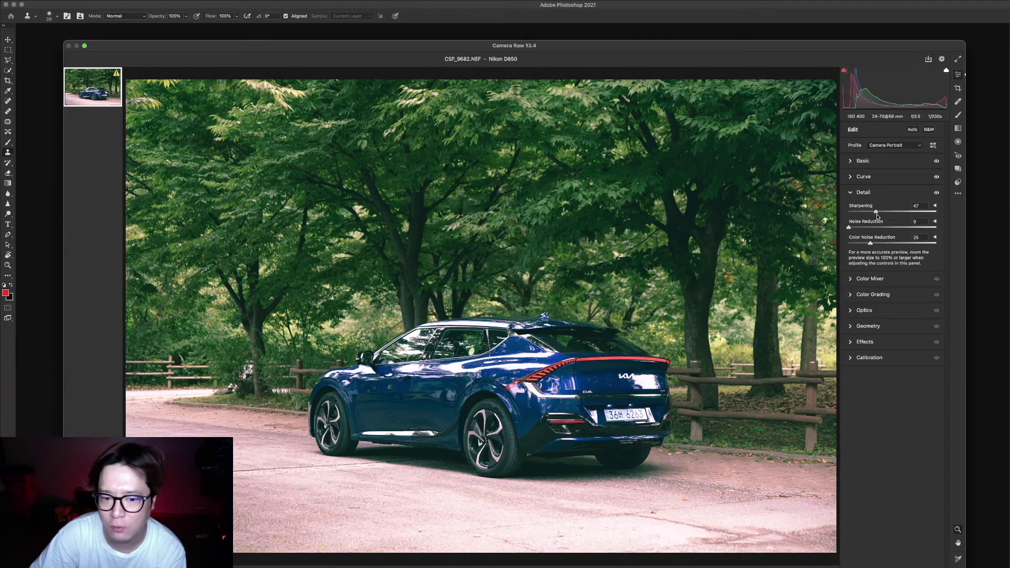
drag(892, 218, 884, 221)
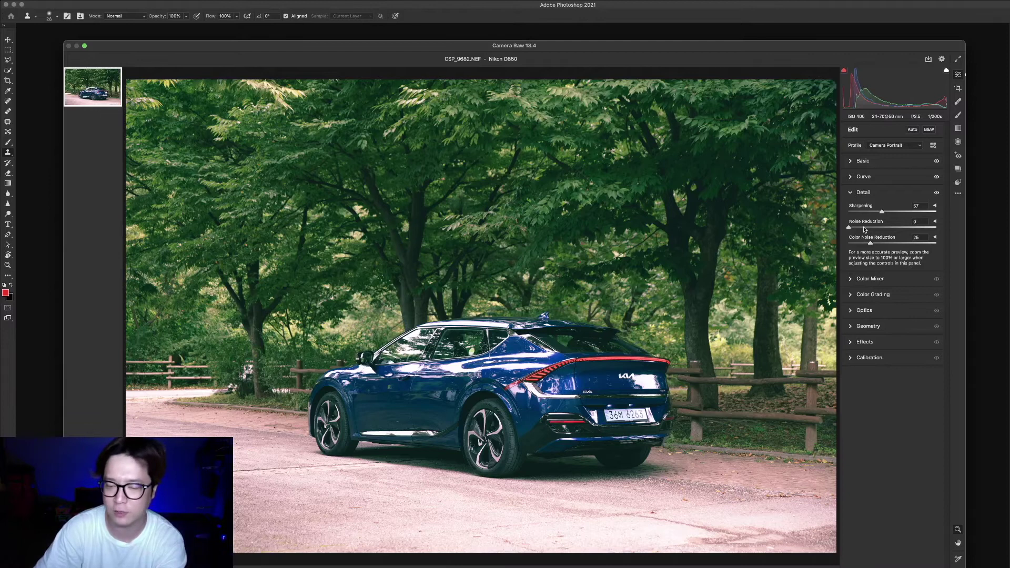
drag(864, 230, 868, 230)
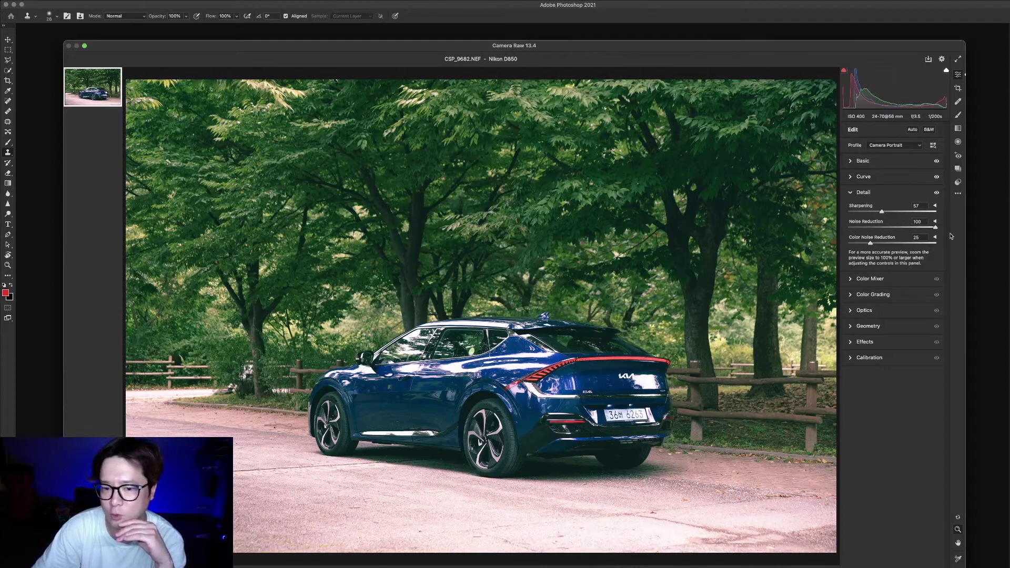
drag(893, 230, 868, 229)
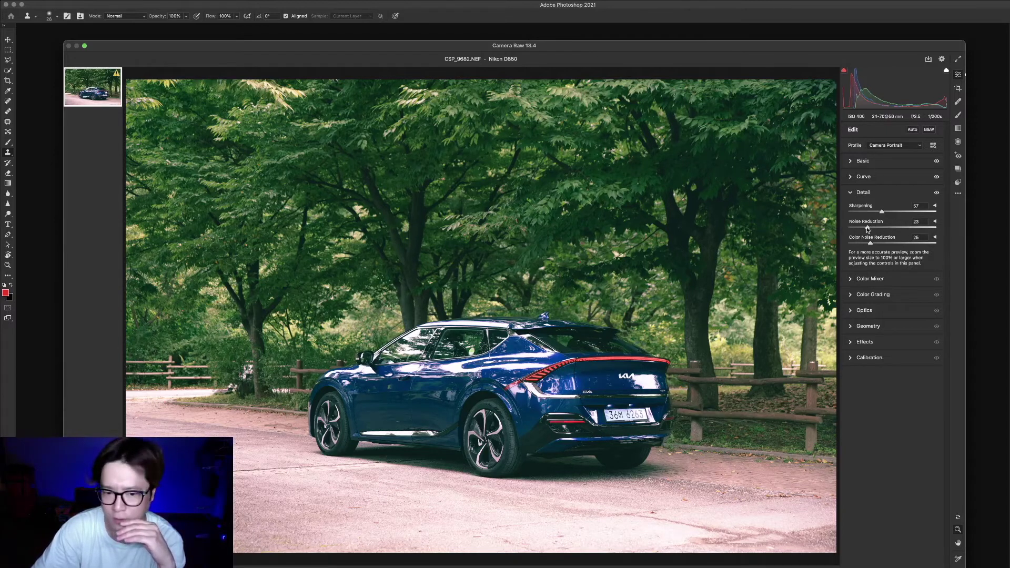
click(855, 192)
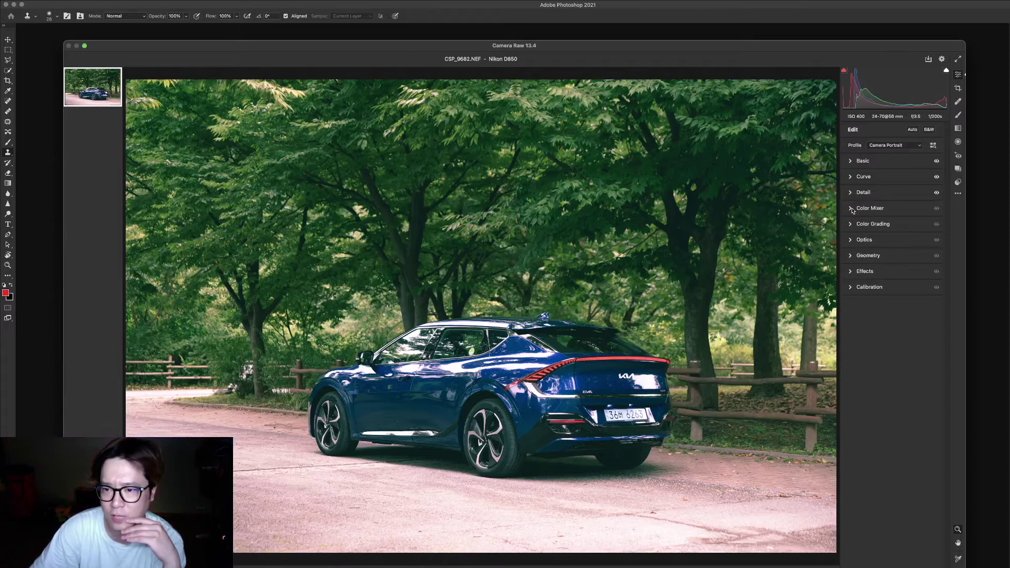
- Browse the Color Mixer's All, Luminance, Saturation and Hue views, then reopen the Curve panel
click(851, 209)
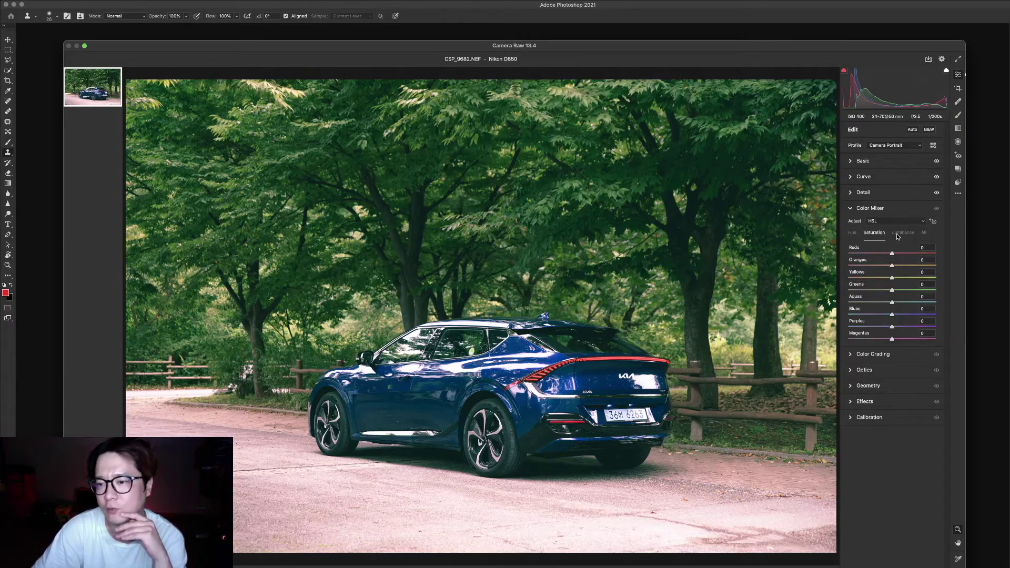
click(927, 235)
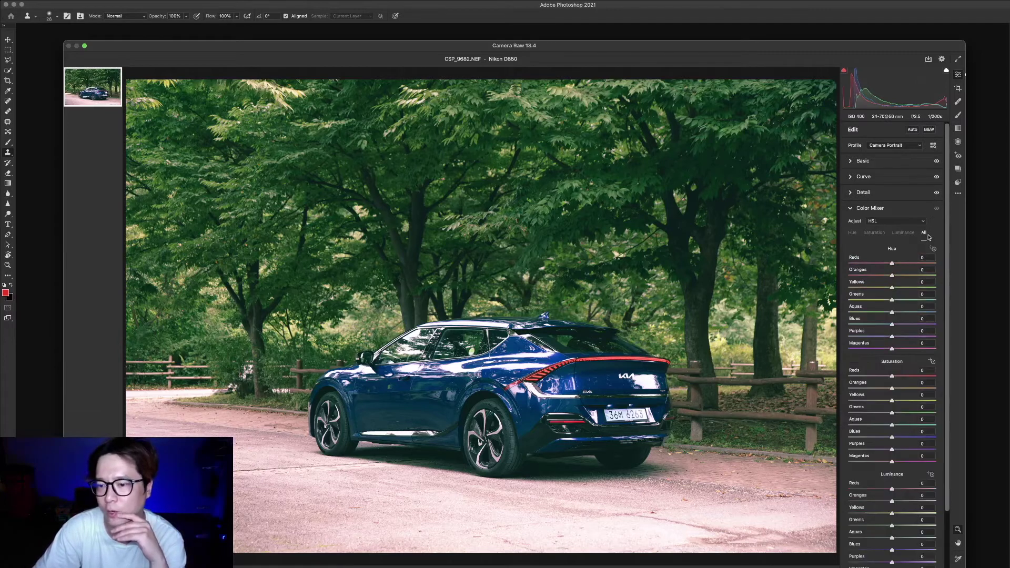
click(903, 232)
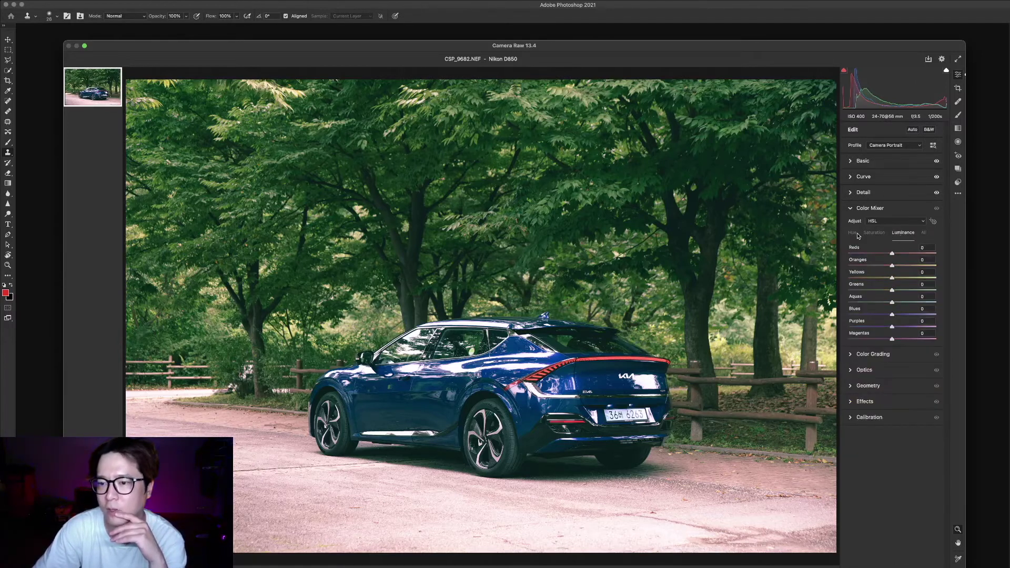
click(872, 235)
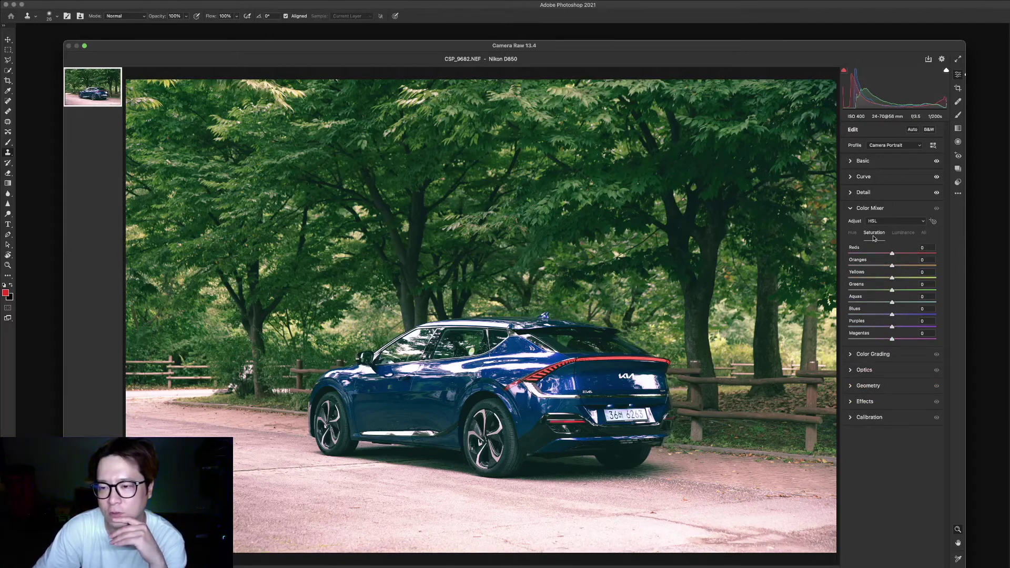
click(855, 234)
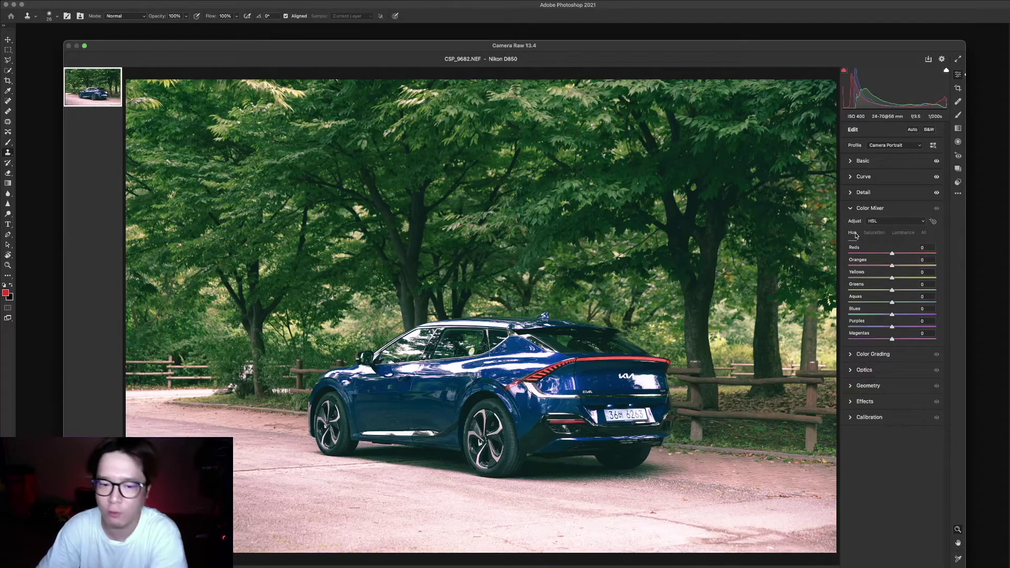
click(852, 179)
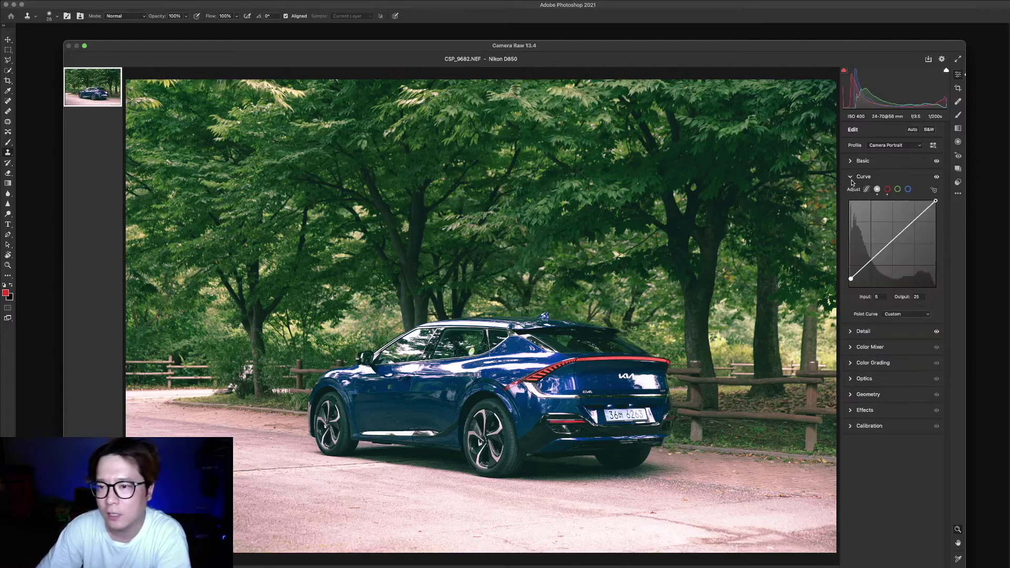
- Option-click Reset Curve to make the tone curve linear, then show the Color Mixer Hue view
key(alt)
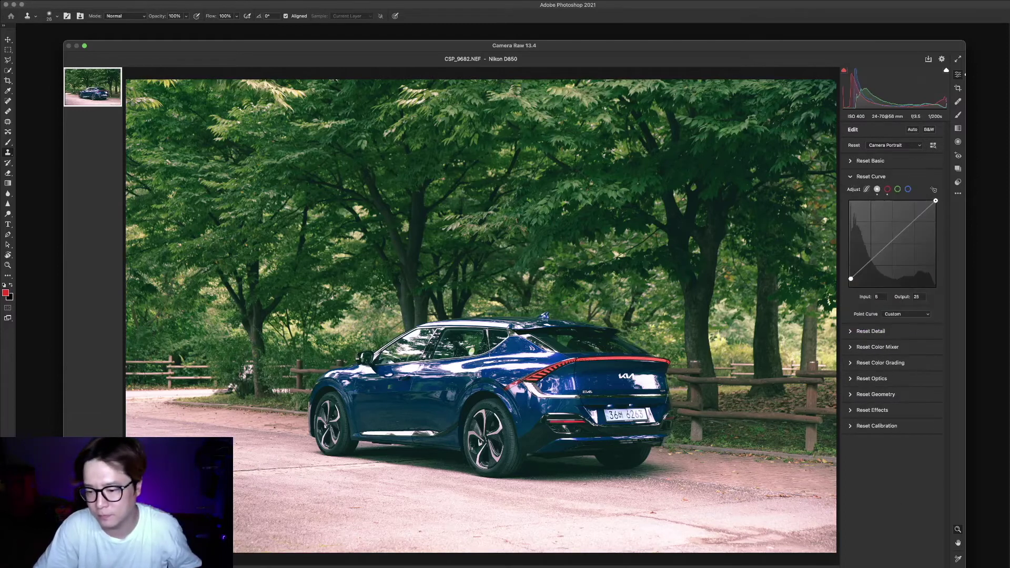
alt+click(871, 176)
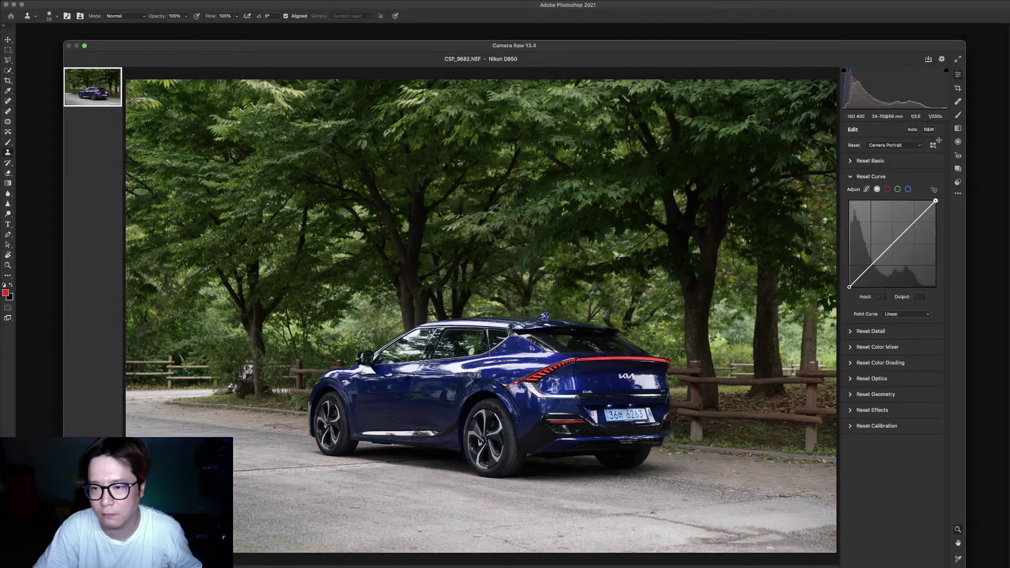
click(855, 179)
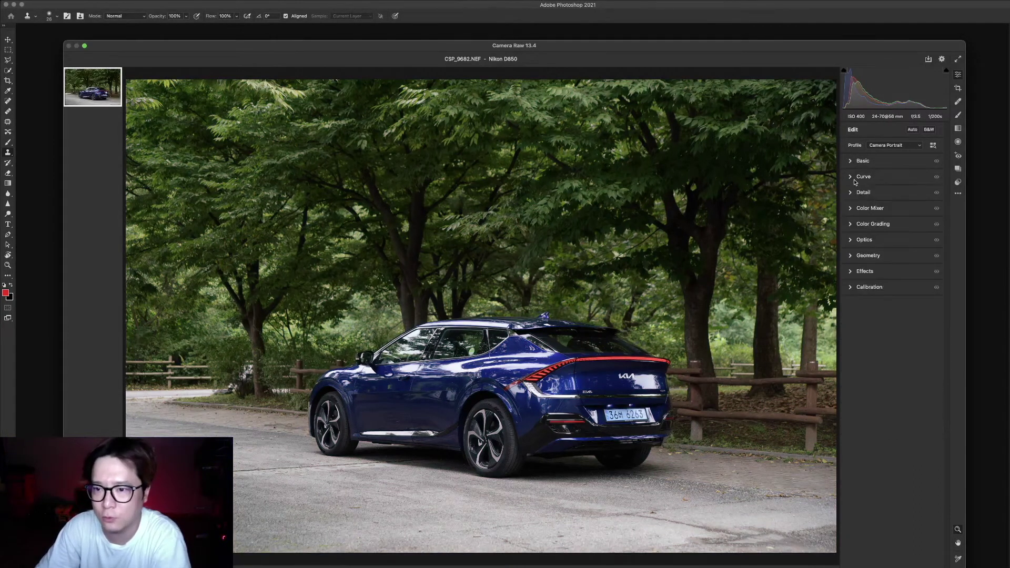
click(856, 211)
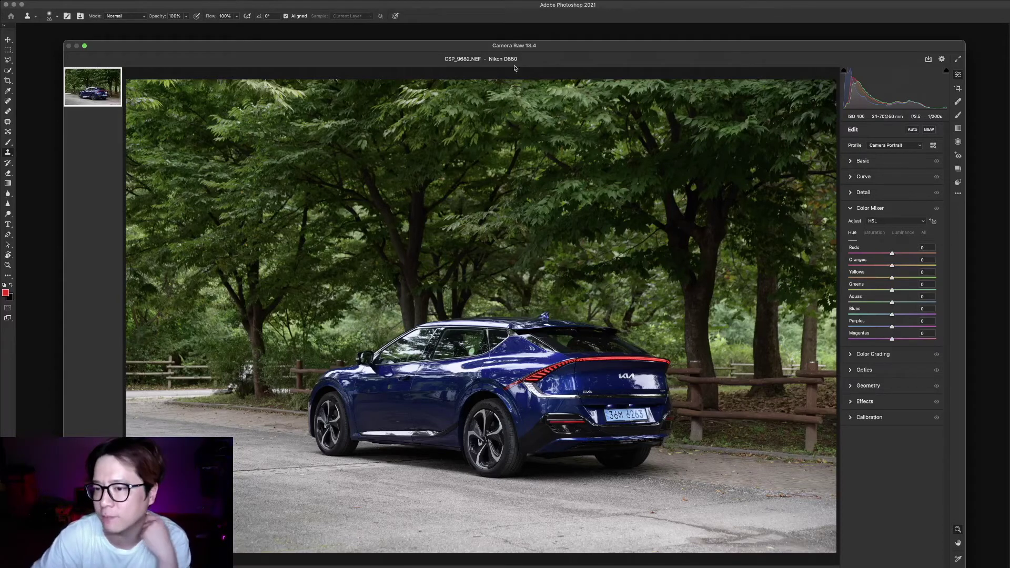
- Test Yellows and Greens hue extremes against the original, settling both at +1
mouse_move(892, 278)
mouse_down()
mouse_move(917, 278)
mouse_move(776, 285)
mouse_up()
mouse_move(916, 286)
mouse_down()
mouse_move(764, 280)
mouse_move(896, 283)
mouse_up()
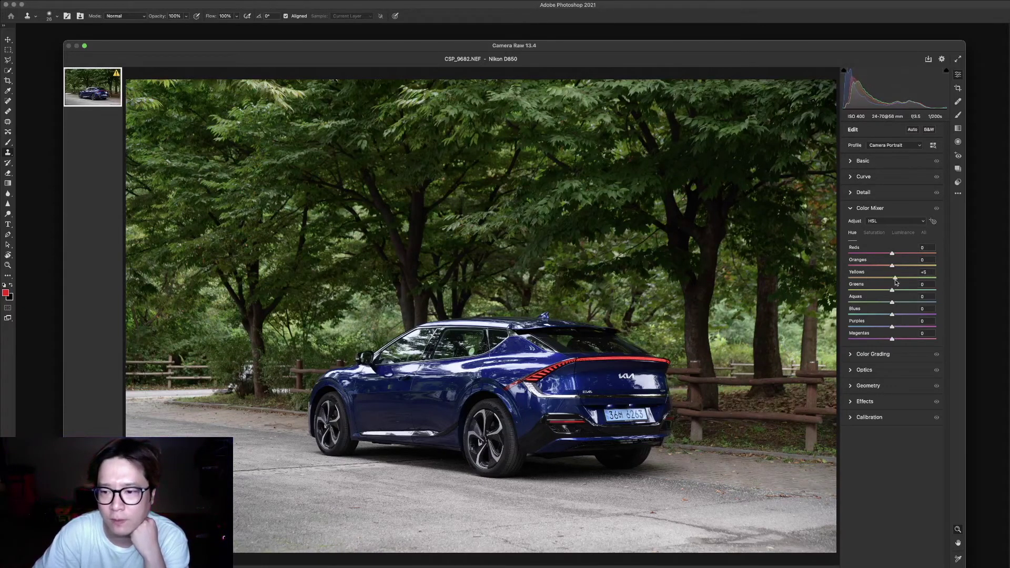
drag(892, 290, 933, 290)
key(p)
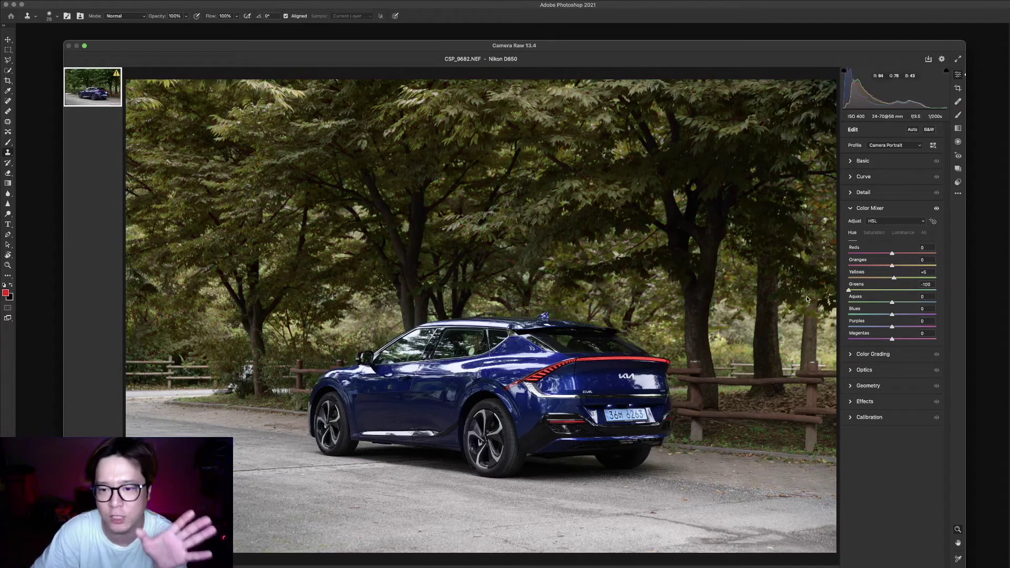
key(p)
drag(934, 291, 951, 295)
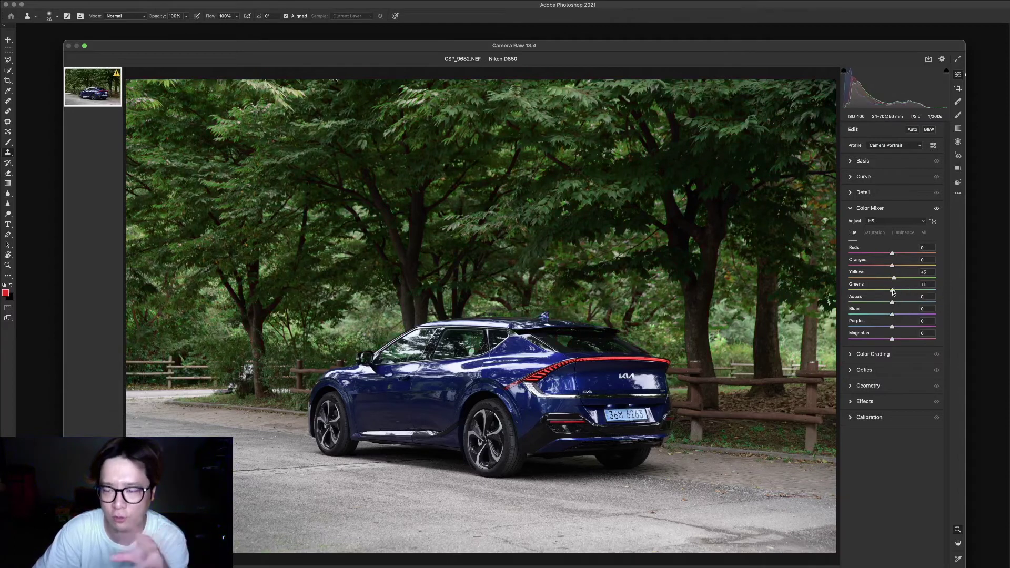
drag(952, 295, 846, 295)
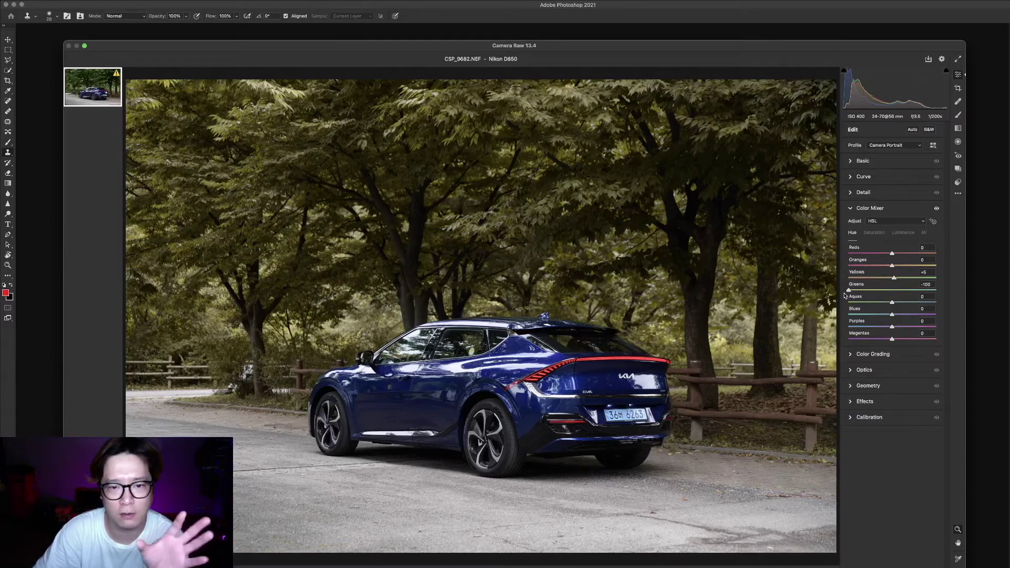
drag(846, 295, 932, 293)
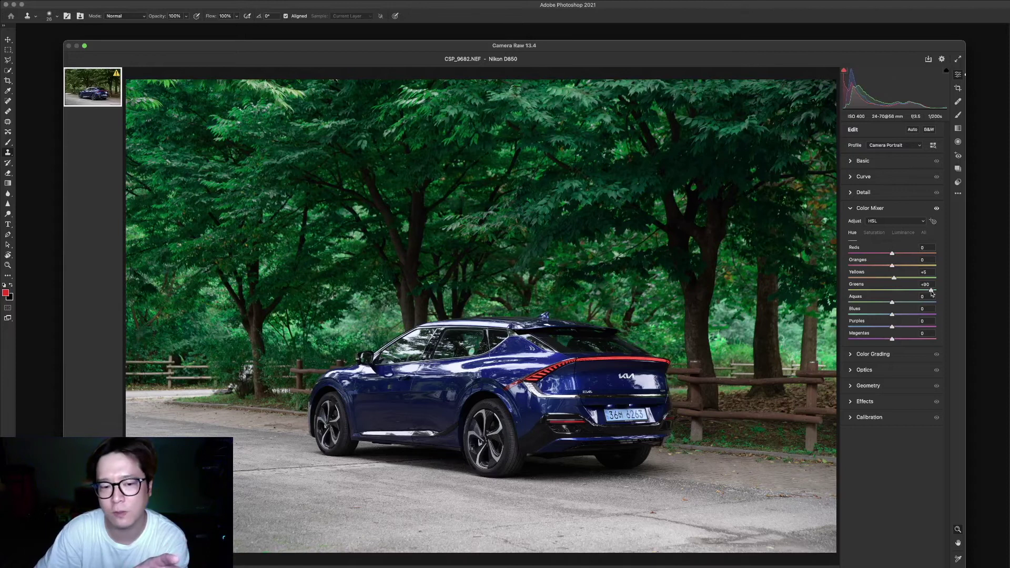
drag(932, 293, 896, 294)
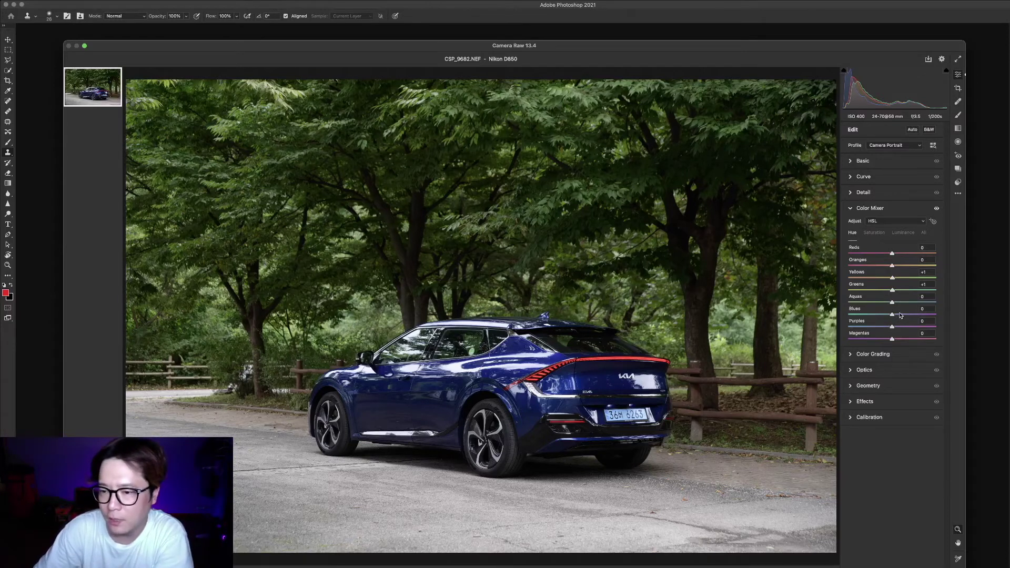
- Try purple and teal Blues hue shifts on the car, leaving Blues at 0, then view Saturation
click(904, 314)
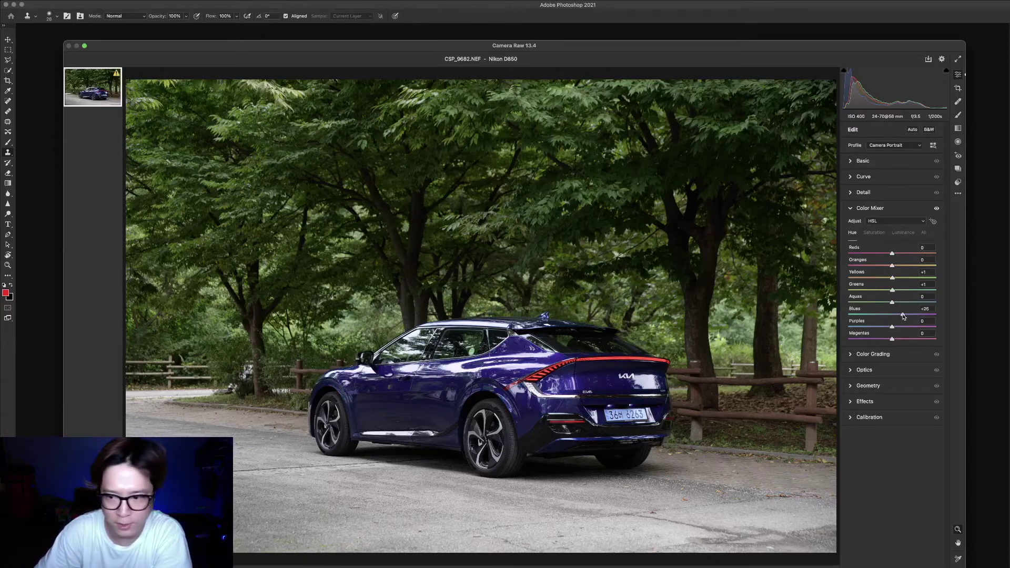
drag(926, 316, 808, 313)
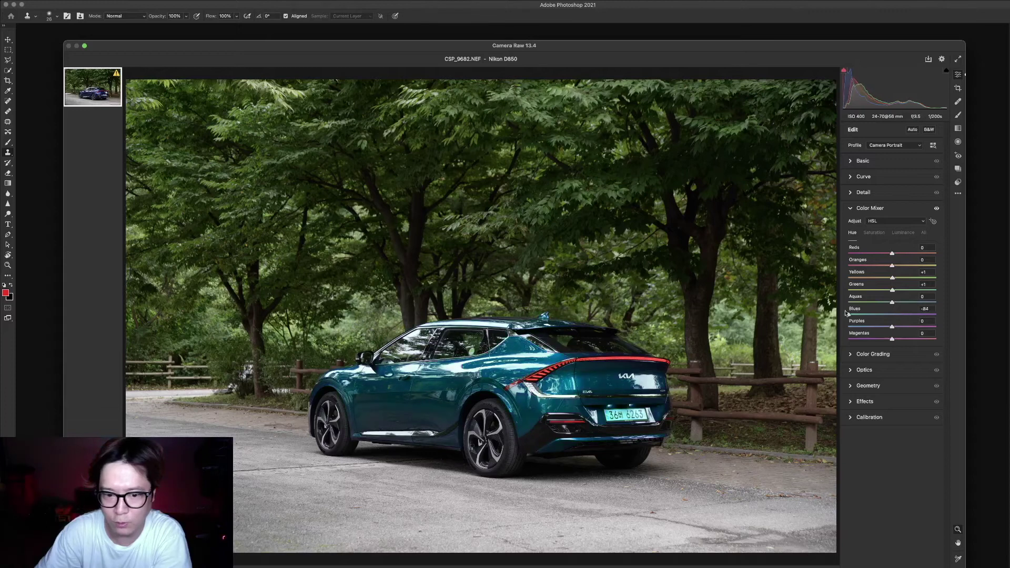
mouse_move(871, 315)
mouse_down()
mouse_move(928, 320)
mouse_move(848, 321)
mouse_move(894, 322)
mouse_up()
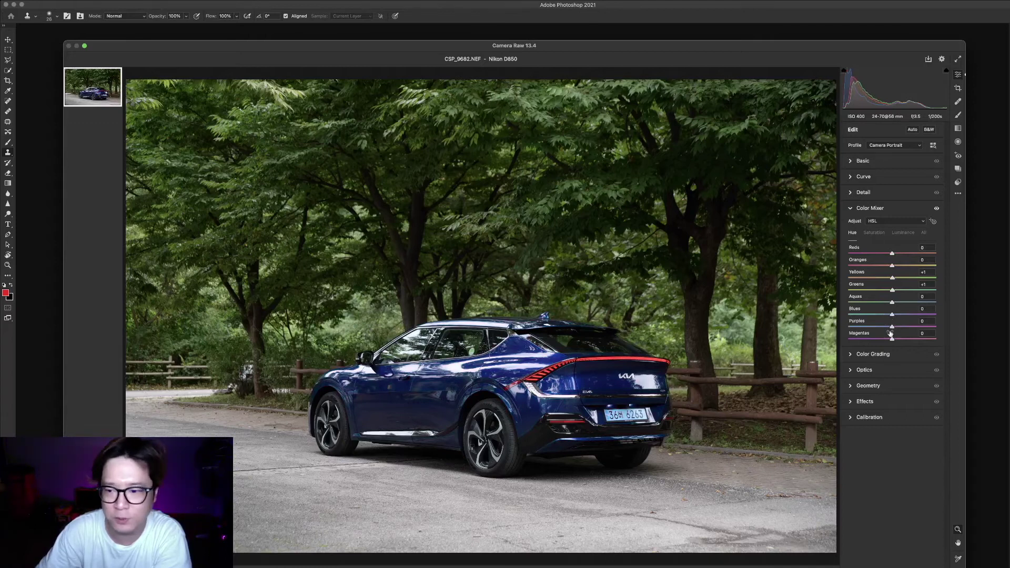
click(905, 316)
mouse_move(925, 316)
mouse_down()
mouse_move(864, 315)
mouse_move(915, 312)
mouse_up()
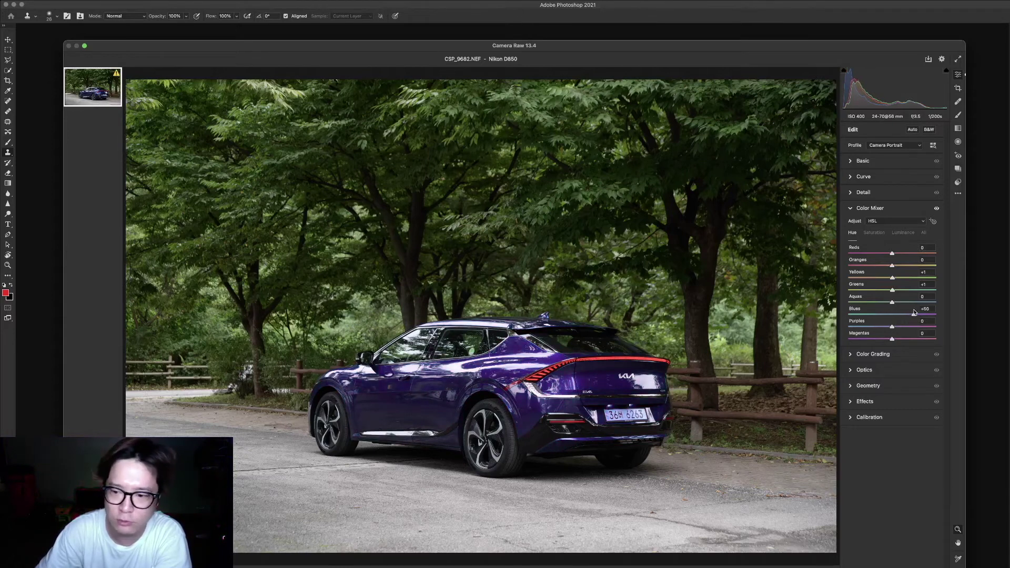
drag(915, 312, 893, 318)
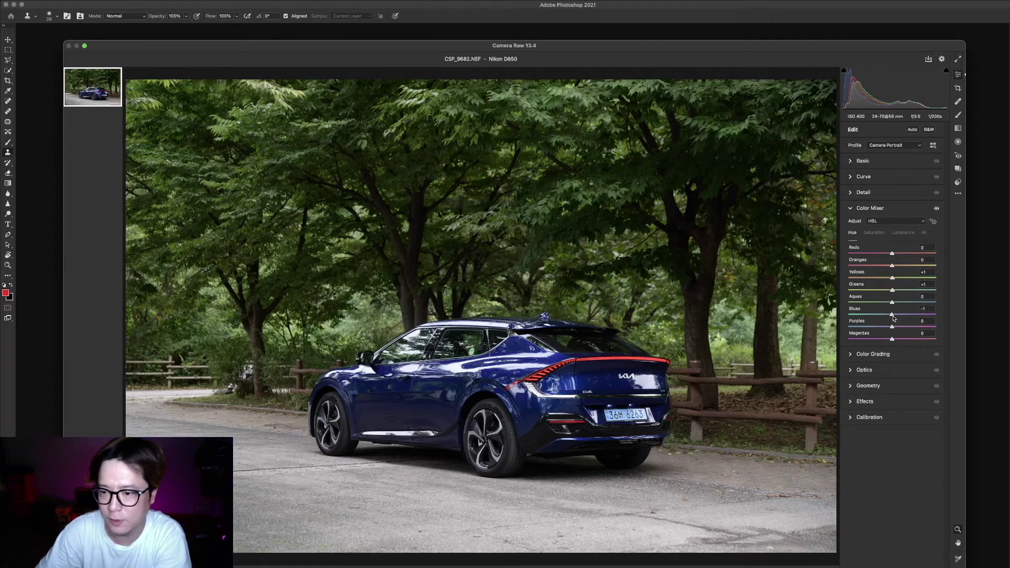
drag(894, 319, 895, 318)
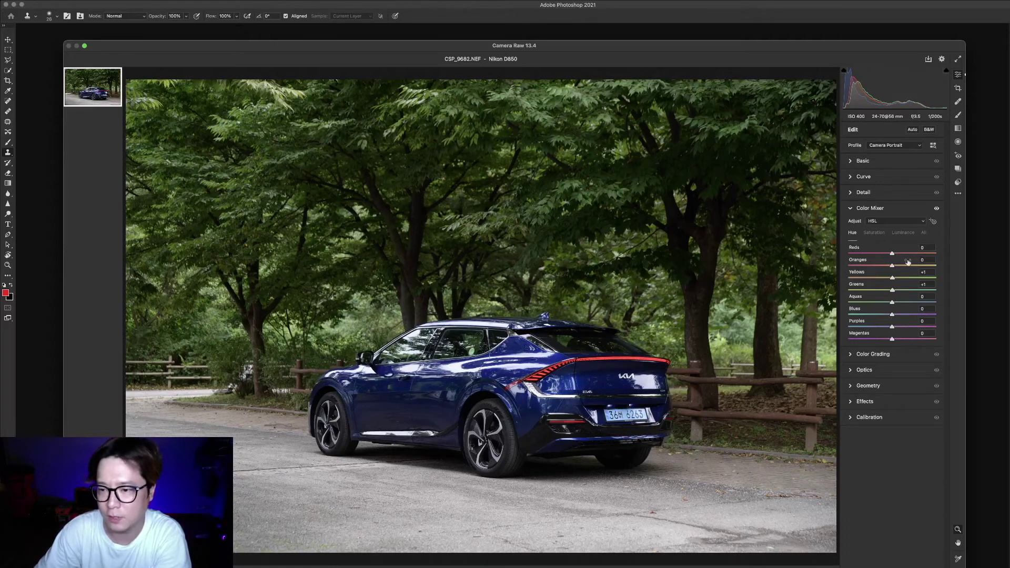
click(874, 233)
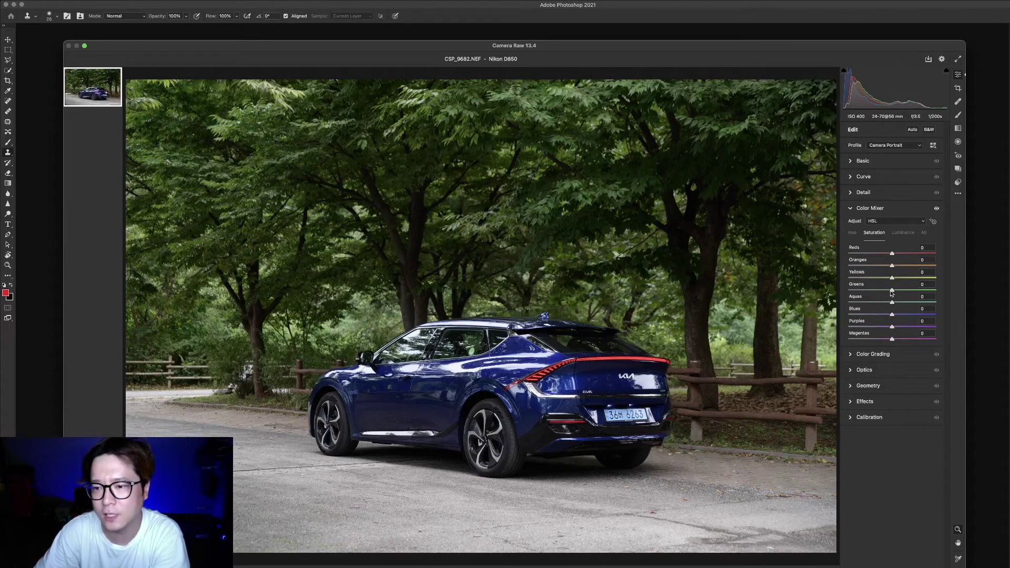
- Test Greens saturation from +100 to fully desaturated, settling at +7
drag(894, 290, 947, 293)
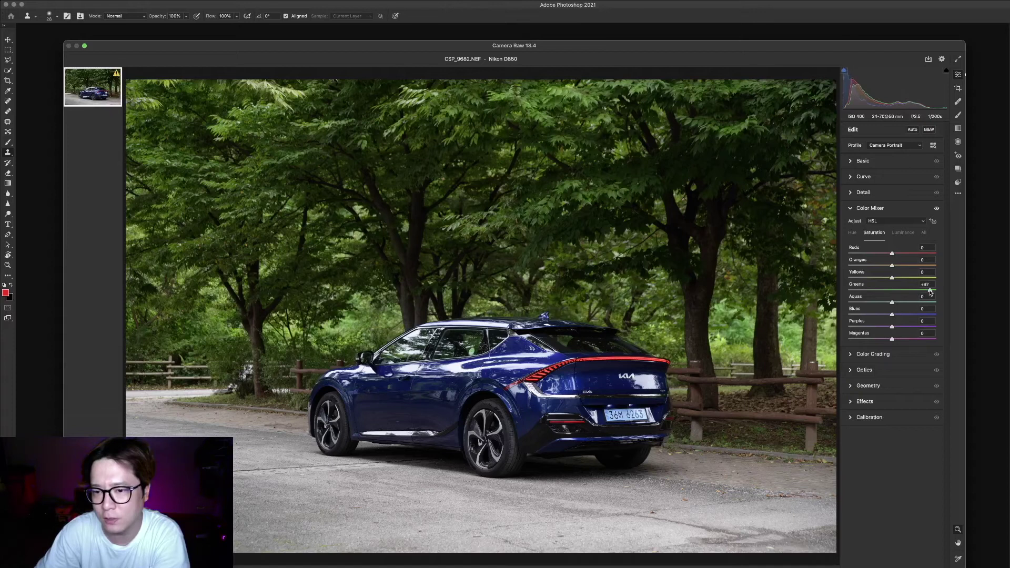
mouse_move(950, 294)
mouse_down()
mouse_move(828, 294)
mouse_move(996, 302)
mouse_up()
drag(932, 302, 753, 305)
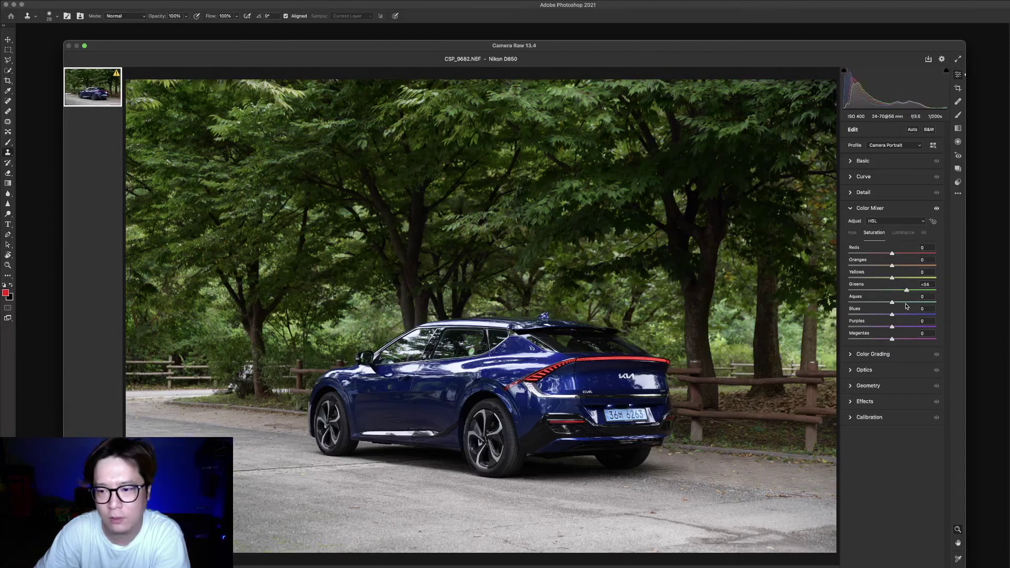
key(p)
key(p)
mouse_move(849, 290)
mouse_down()
mouse_move(902, 290)
mouse_move(896, 277)
mouse_move(929, 283)
mouse_move(891, 277)
mouse_move(896, 290)
mouse_move(852, 314)
mouse_move(888, 315)
mouse_up()
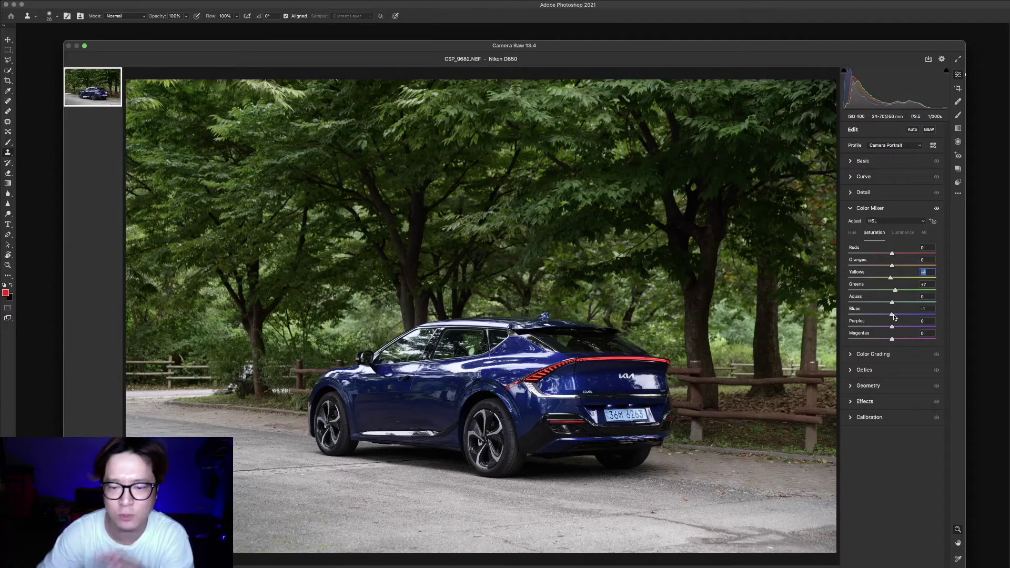
- Set Blues saturation to +12 and Purples saturation to +3
drag(894, 317, 903, 318)
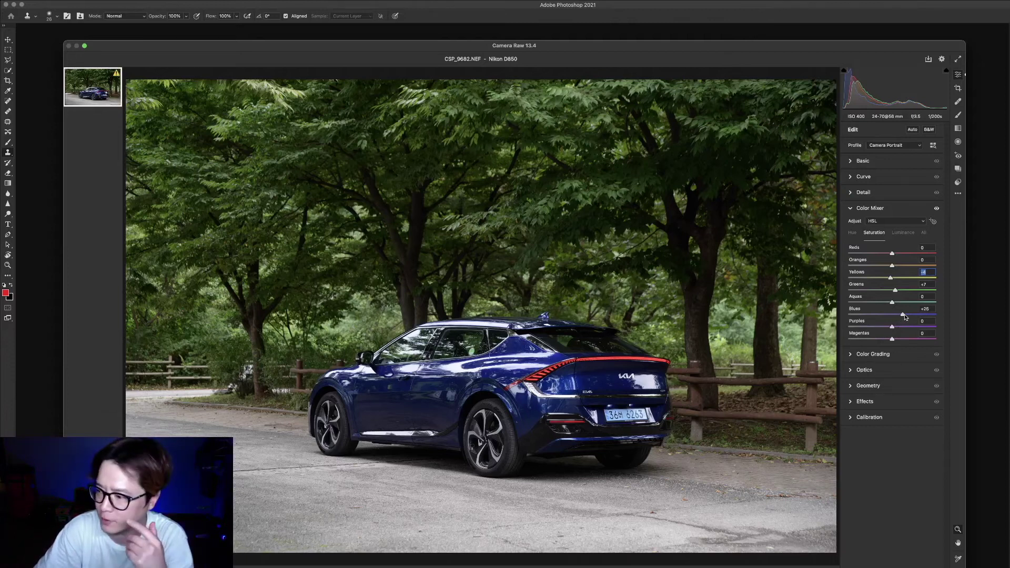
drag(906, 316, 907, 318)
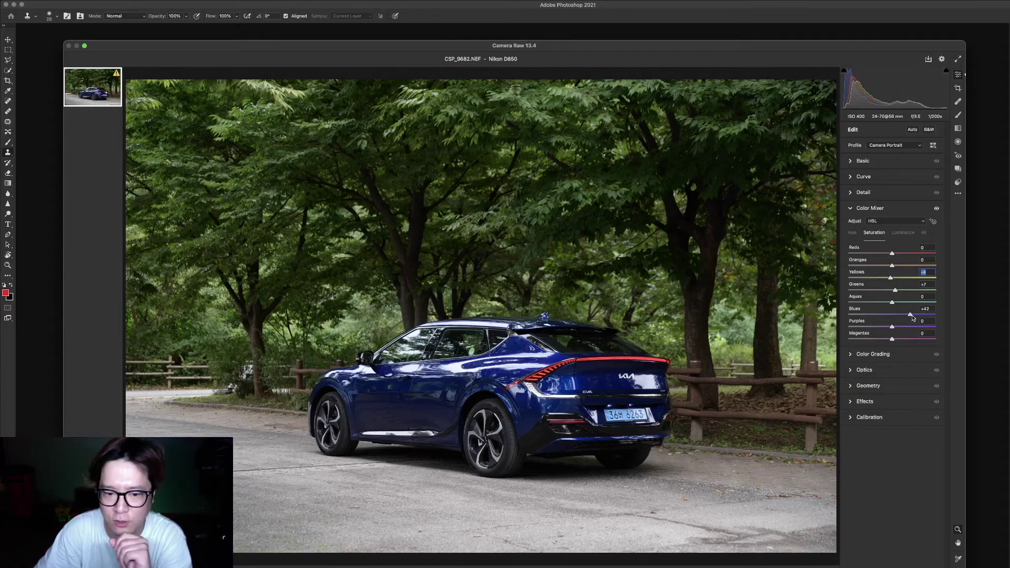
mouse_move(907, 318)
mouse_down()
mouse_move(869, 318)
mouse_move(900, 319)
mouse_up()
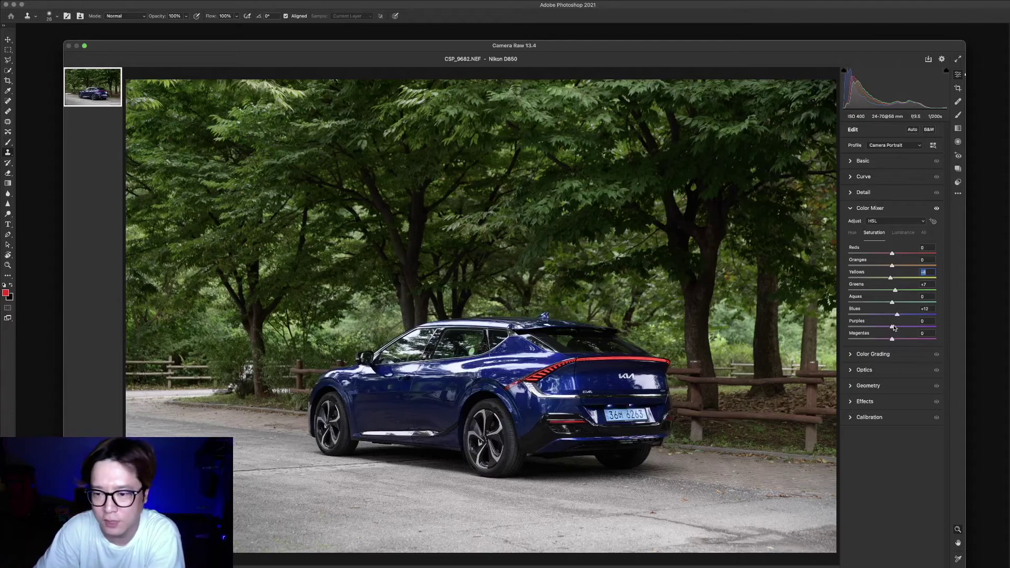
mouse_move(915, 328)
mouse_down()
mouse_move(953, 337)
mouse_move(896, 333)
mouse_up()
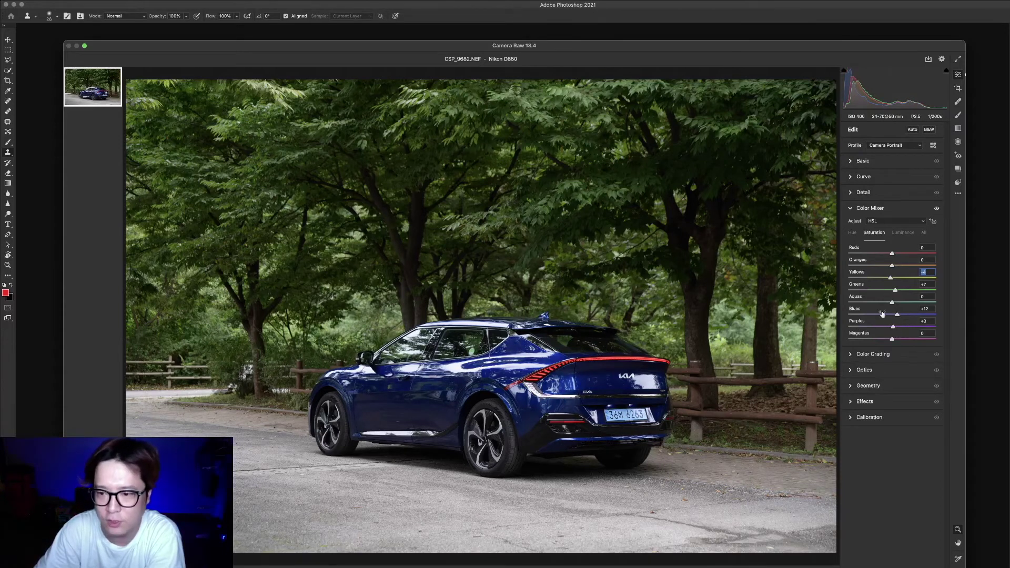
click(911, 235)
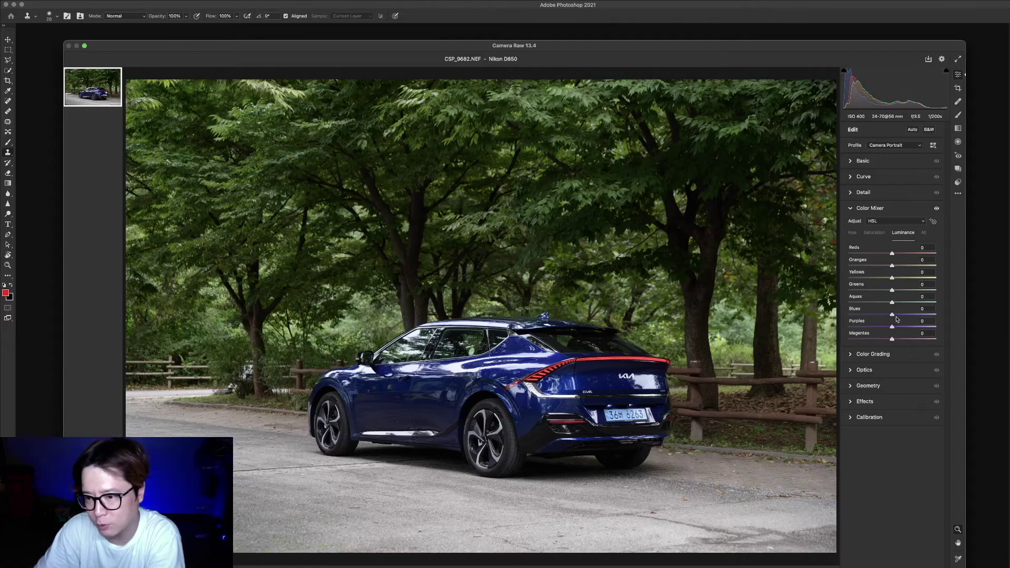
- Set Aquas luminance to +14 and Blues luminance to +7 after sweeping both sliders
mouse_move(907, 316)
mouse_down()
mouse_move(943, 320)
mouse_move(843, 318)
mouse_move(961, 327)
mouse_move(895, 326)
mouse_up()
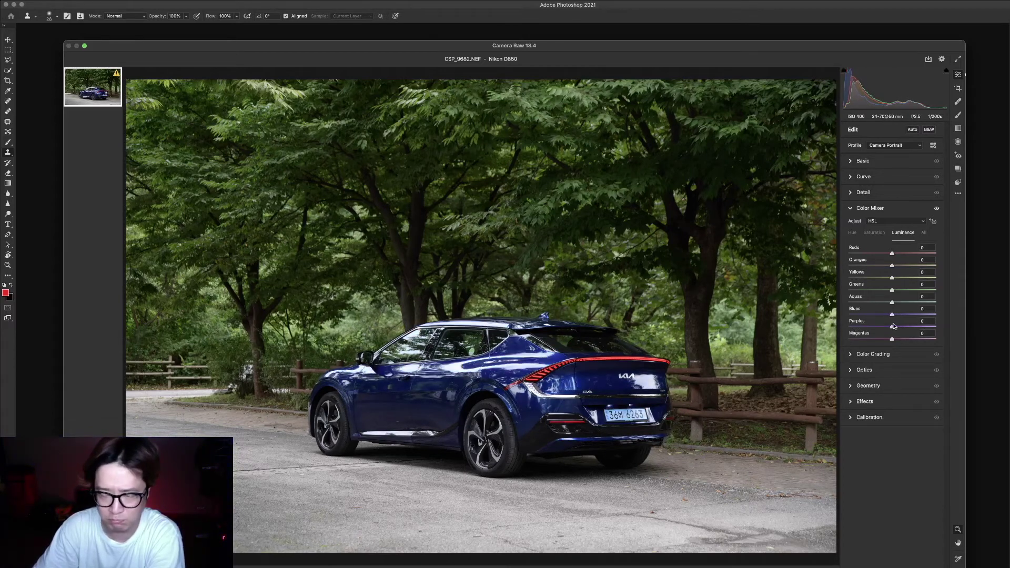
mouse_move(895, 326)
mouse_down()
mouse_move(978, 334)
mouse_move(913, 337)
mouse_up()
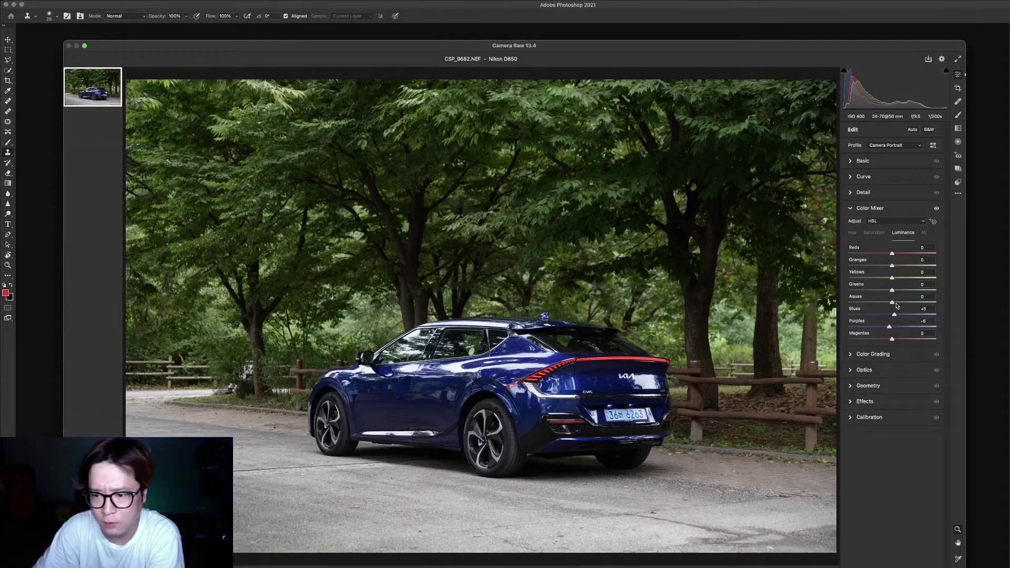
drag(893, 303, 936, 306)
drag(789, 308, 942, 312)
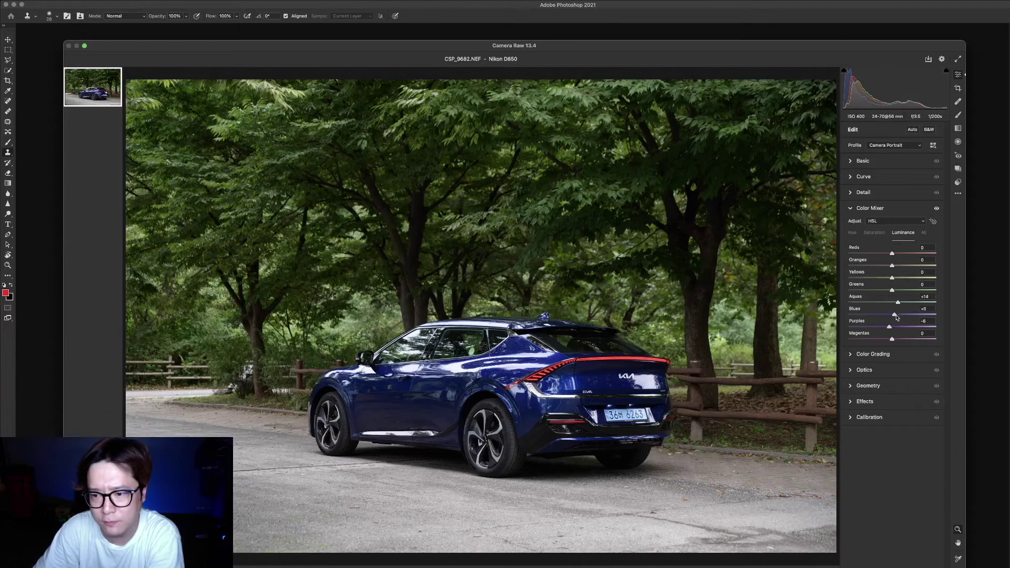
drag(897, 317, 865, 312)
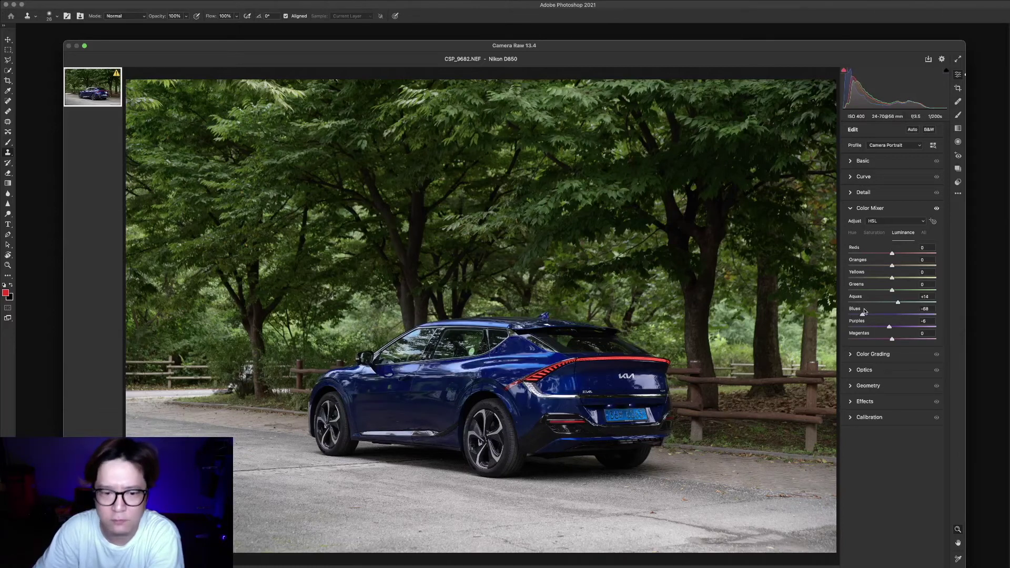
mouse_move(865, 311)
mouse_down()
mouse_move(895, 313)
mouse_move(926, 289)
mouse_move(782, 289)
mouse_up()
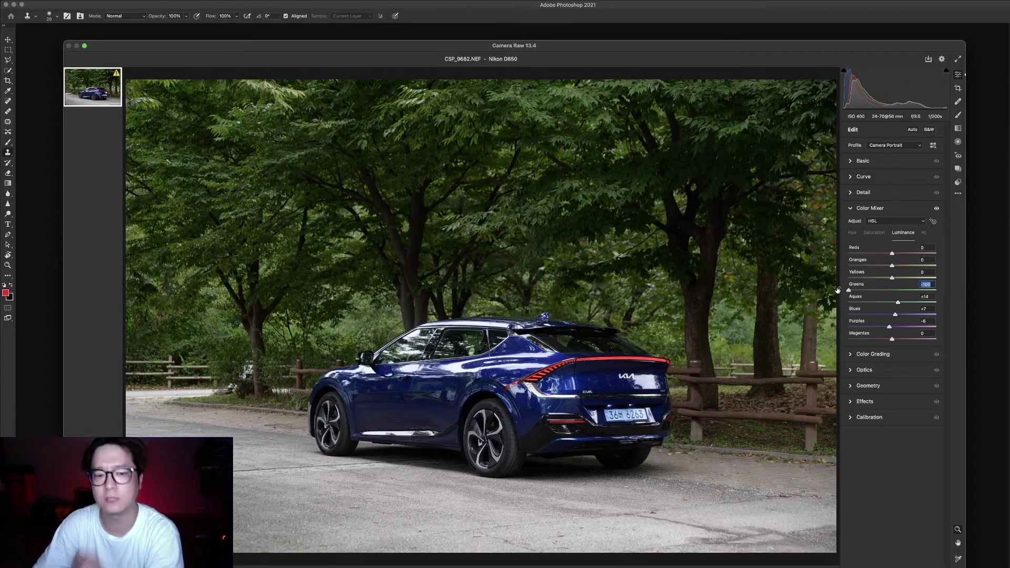
- Compare Greens luminance at maximum and minimum, then reset it to 0
drag(849, 290, 898, 290)
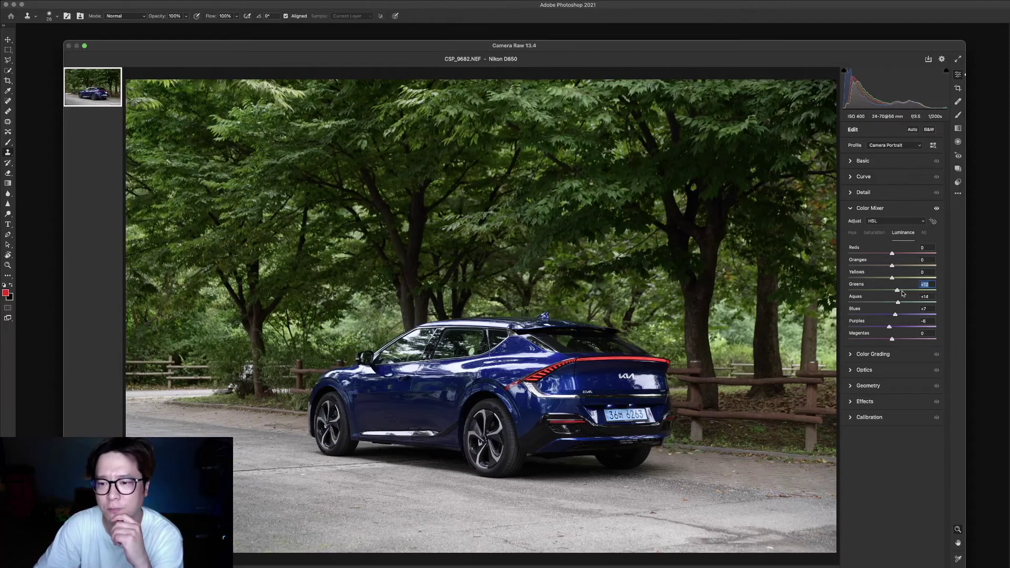
drag(903, 291, 988, 296)
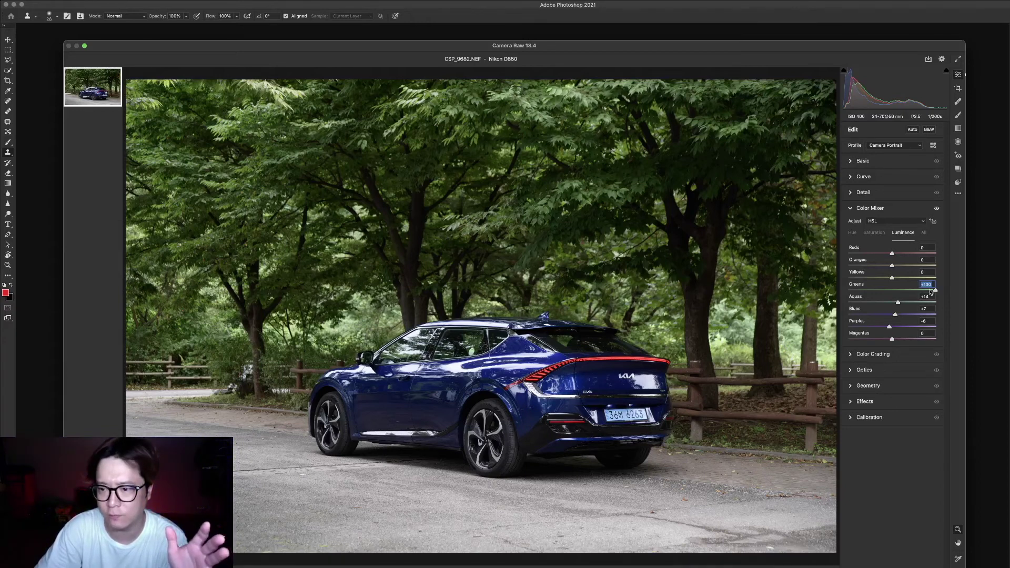
drag(931, 291, 845, 290)
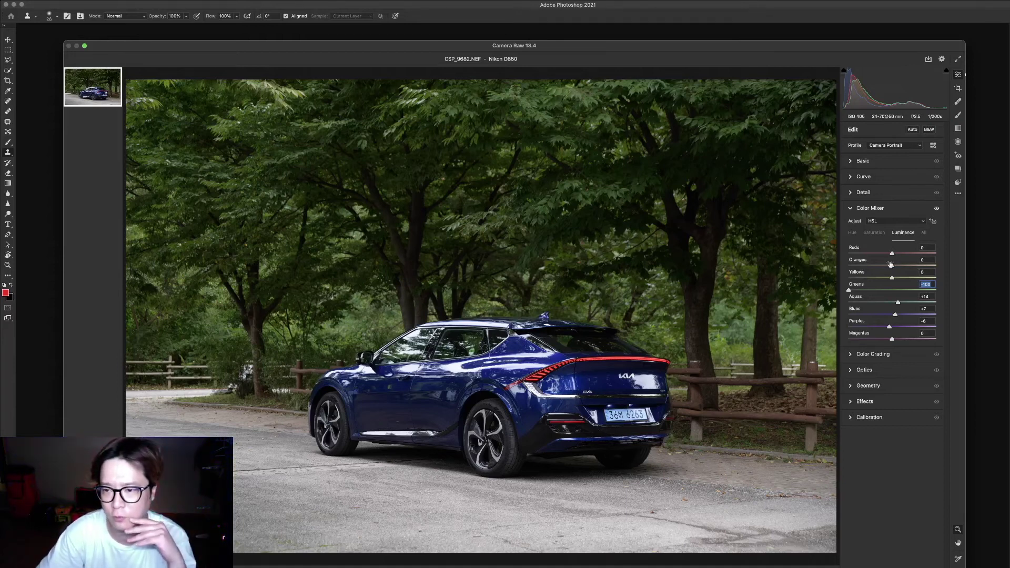
click(892, 290)
- Darken the Reds luminance for the taillight, then move from Color Mixer to Color Grading
drag(892, 253, 754, 252)
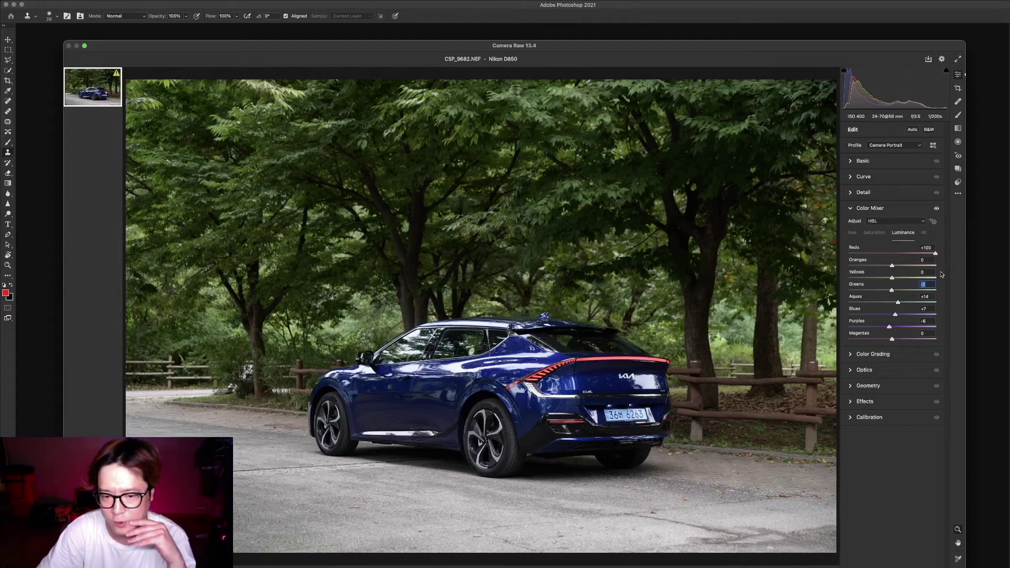
mouse_move(849, 253)
mouse_down()
mouse_move(908, 272)
mouse_move(866, 264)
mouse_move(901, 265)
mouse_up()
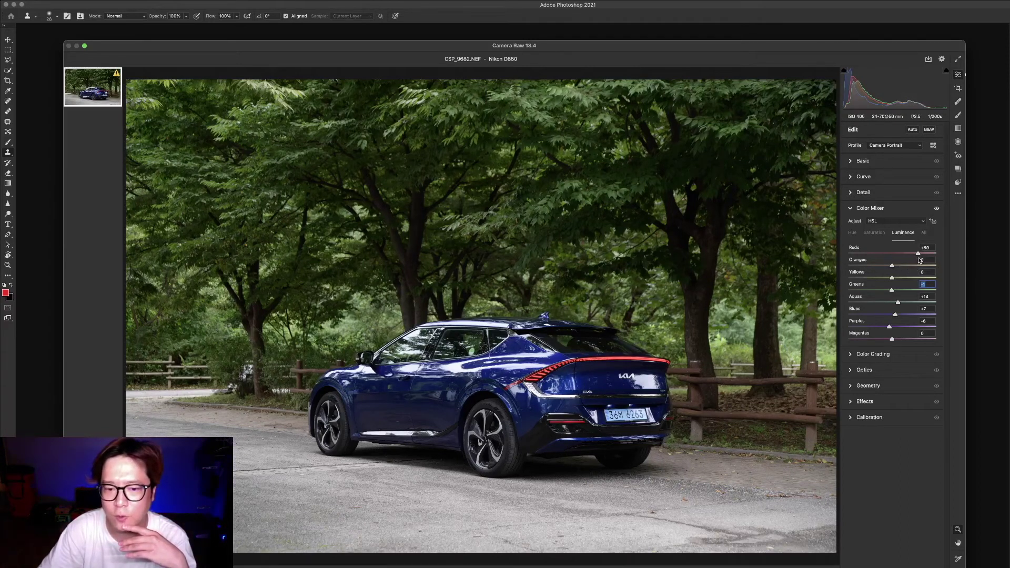
drag(917, 260, 870, 259)
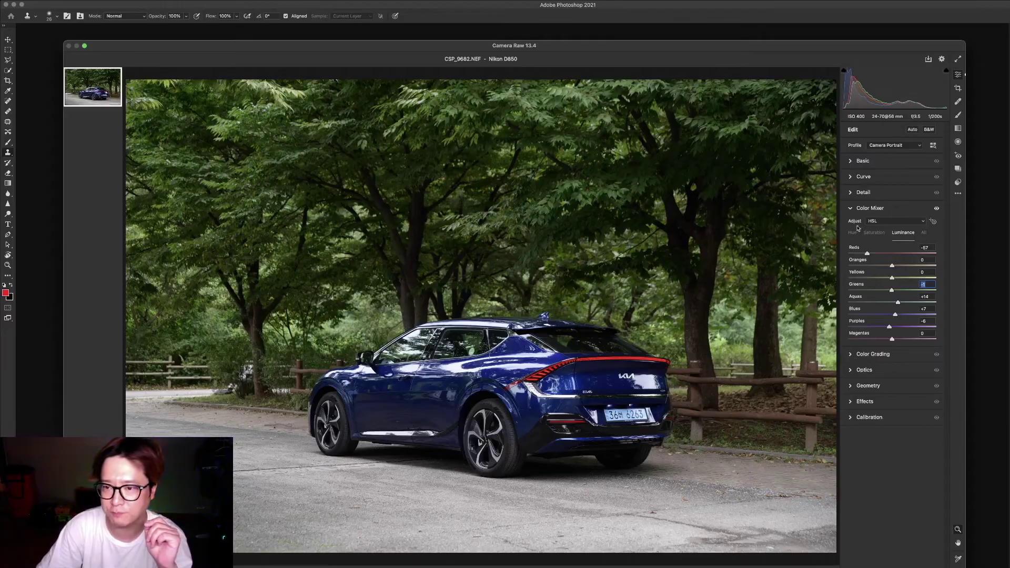
click(851, 210)
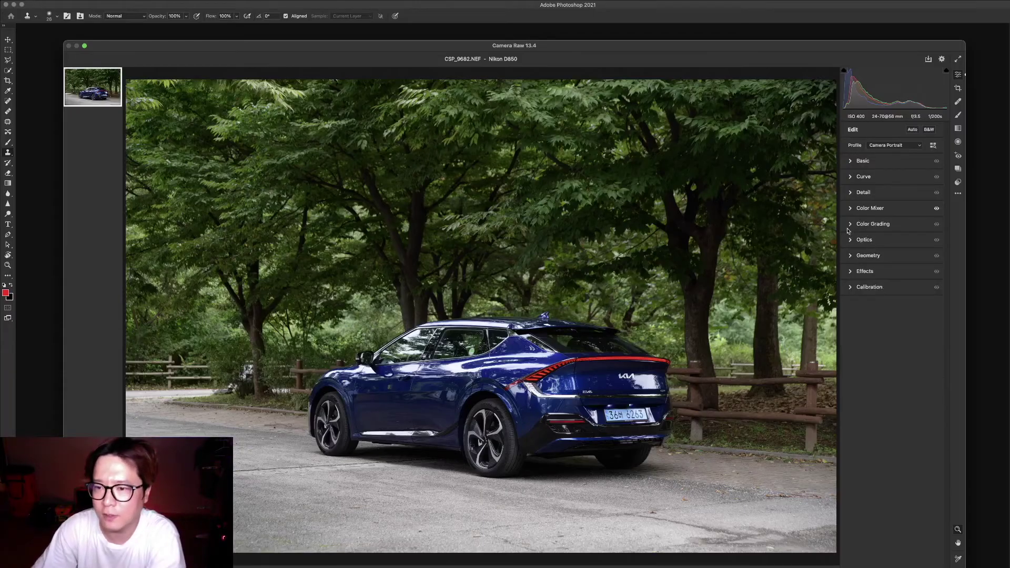
click(851, 225)
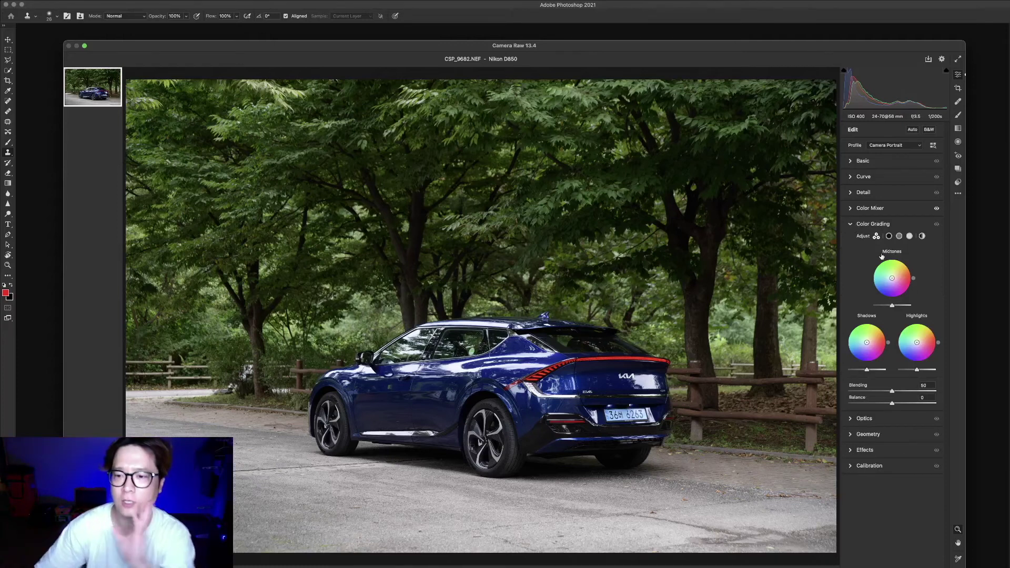
mouse_move(892, 277)
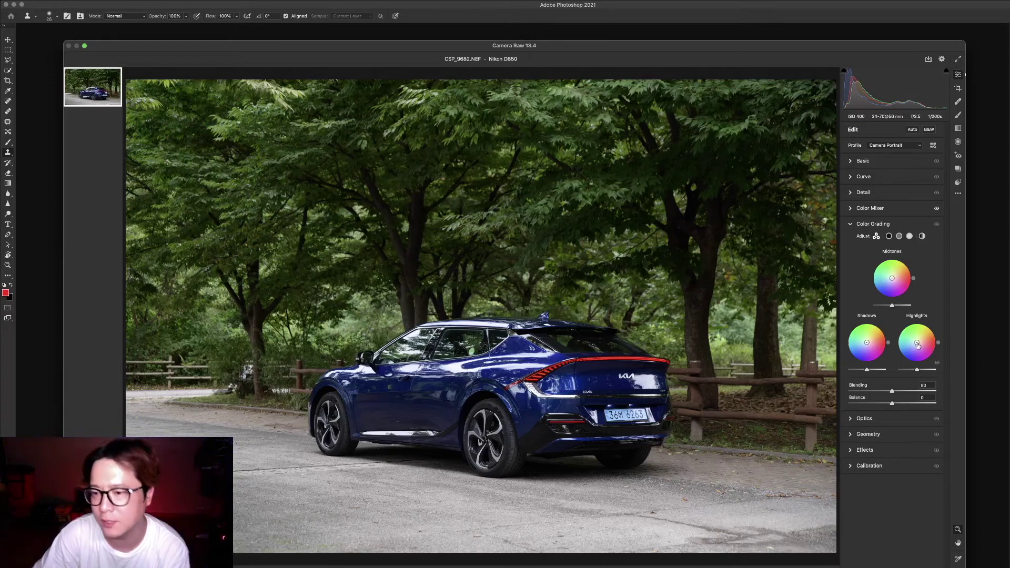
- Give the Highlights wheel a faint tint, about hue 291 and saturation 7
click(918, 343)
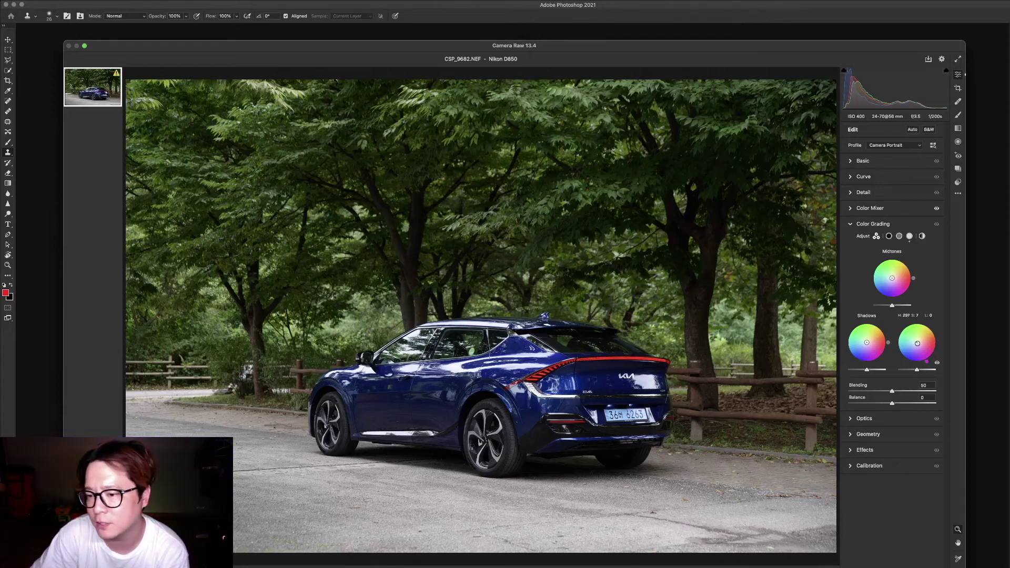
- Try strong red then blue highlight tints, ease to a subtle tint, and tint shadows blue (hue 219, saturation 28)
drag(925, 323, 915, 322)
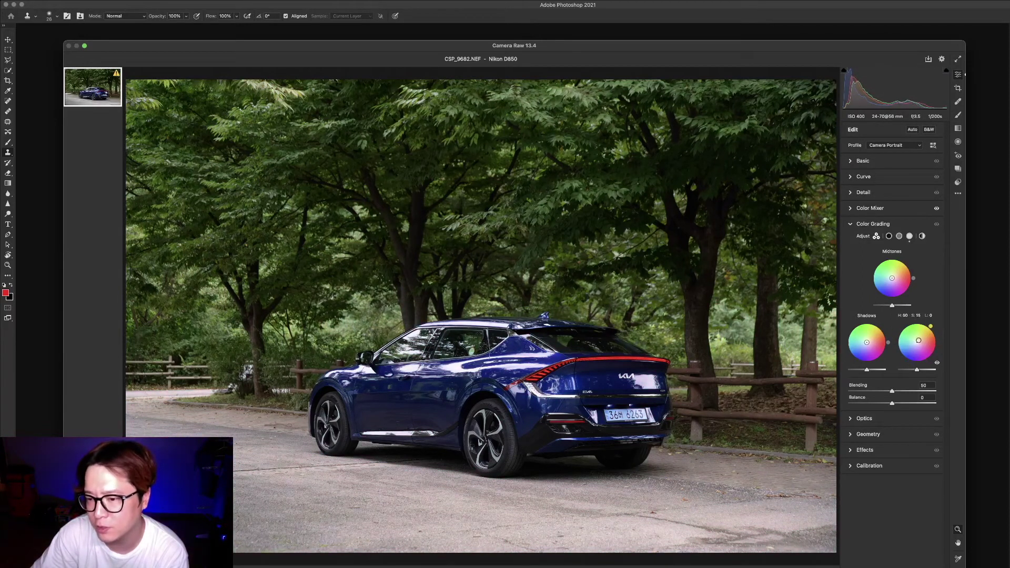
mouse_move(912, 333)
mouse_down()
mouse_move(933, 338)
mouse_move(909, 345)
mouse_up()
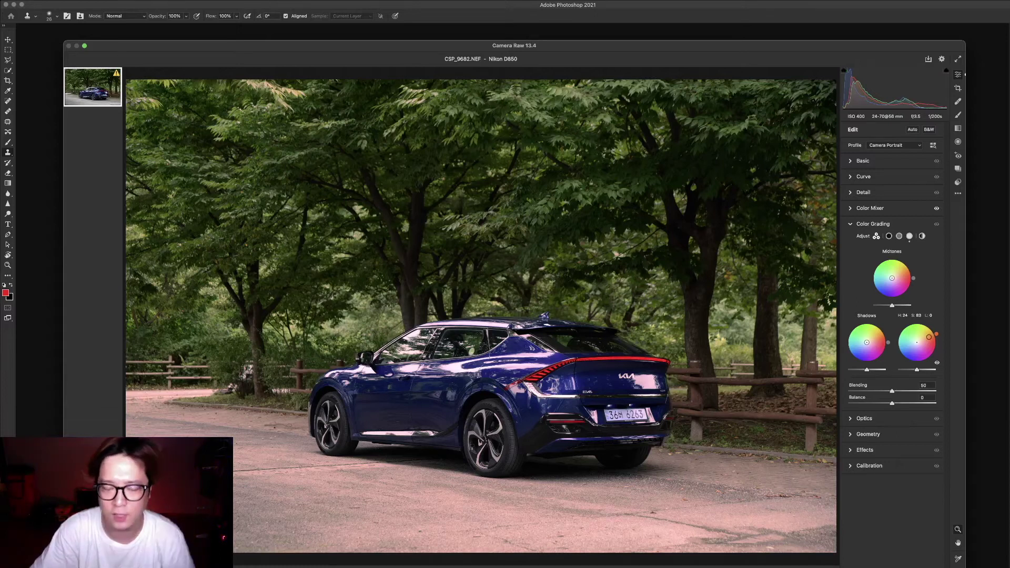
mouse_move(930, 337)
mouse_down()
mouse_move(915, 353)
mouse_move(923, 347)
mouse_up()
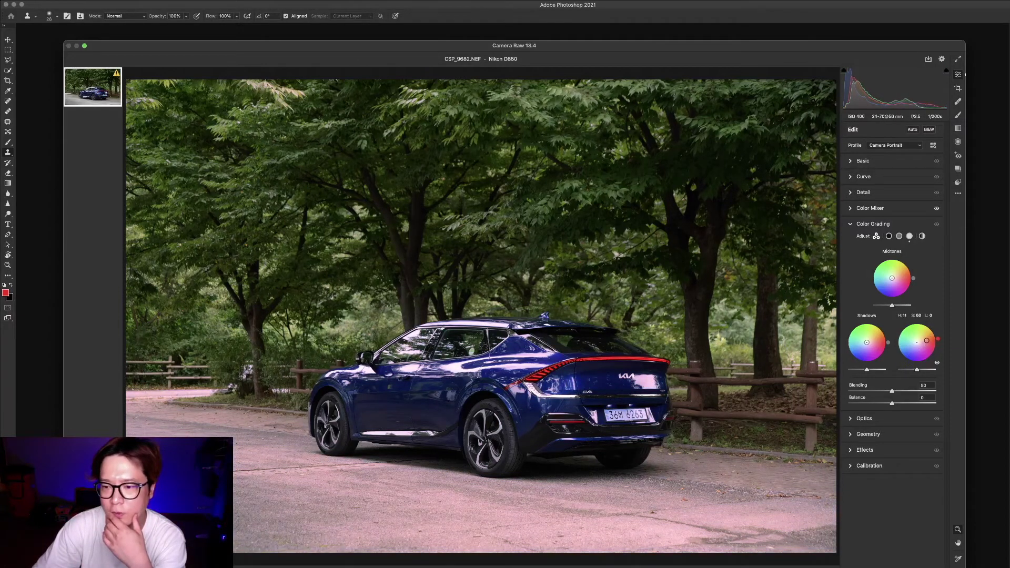
drag(911, 348, 907, 354)
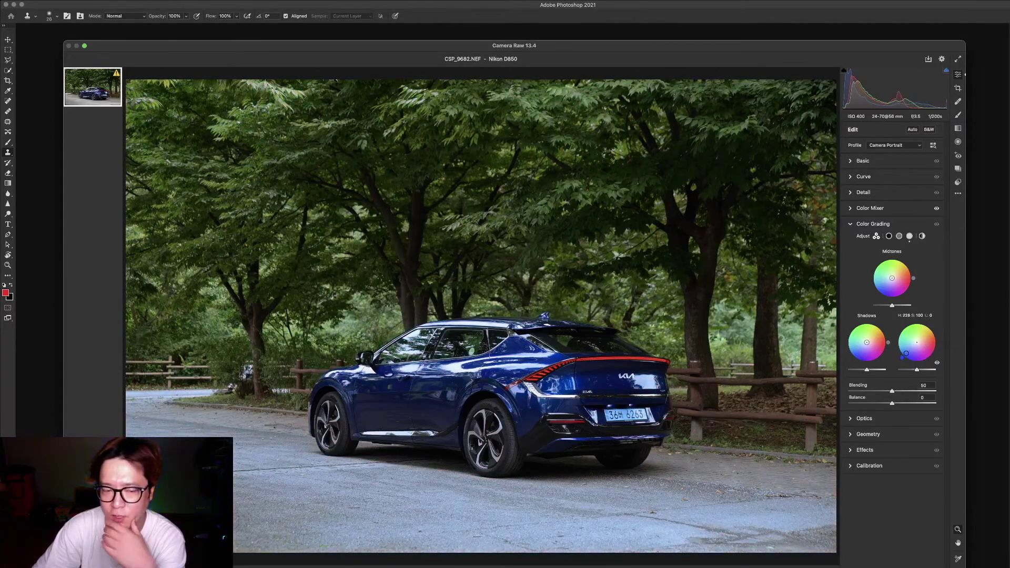
drag(907, 353, 922, 338)
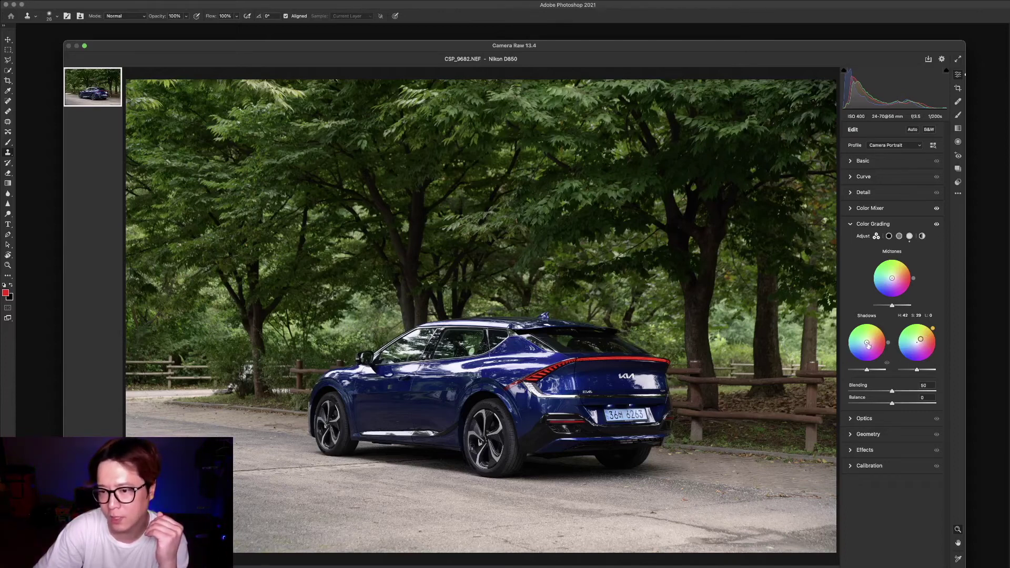
drag(867, 342, 865, 346)
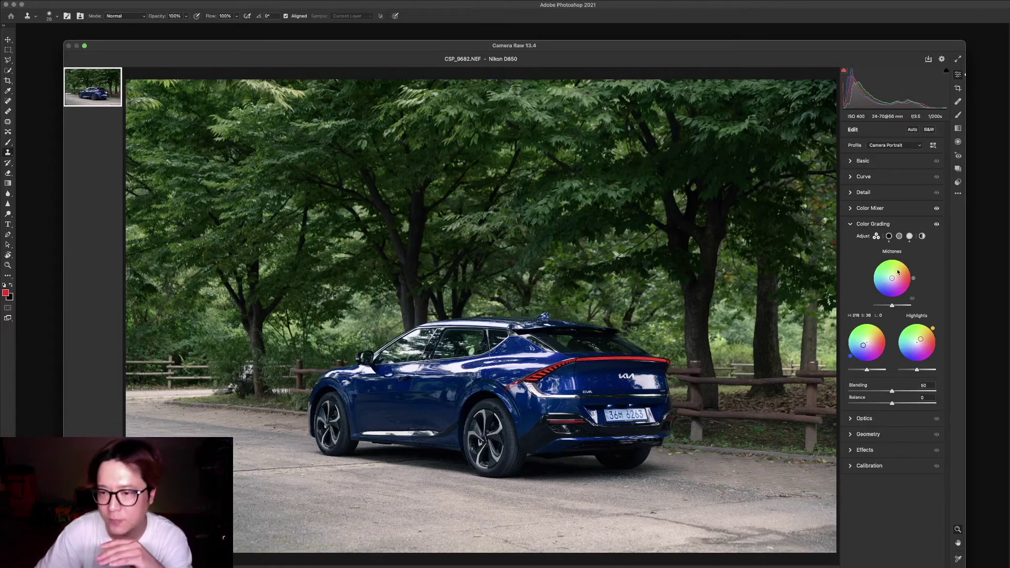
- Tint midtones slightly green (H 107), warm highlights yellow-orange (H 42), and raise the Color Grading Blending
drag(892, 278, 890, 283)
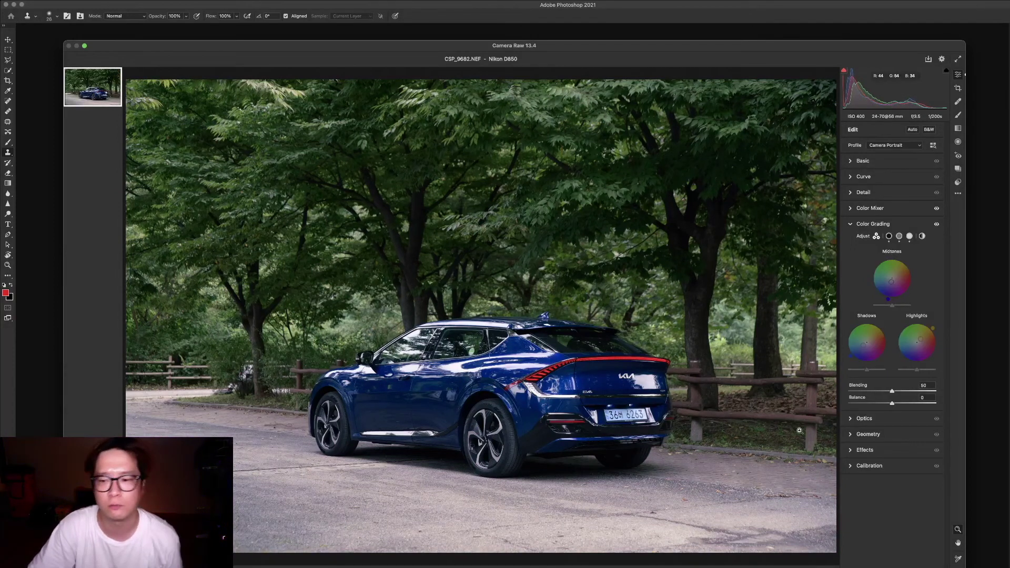
drag(923, 341, 924, 336)
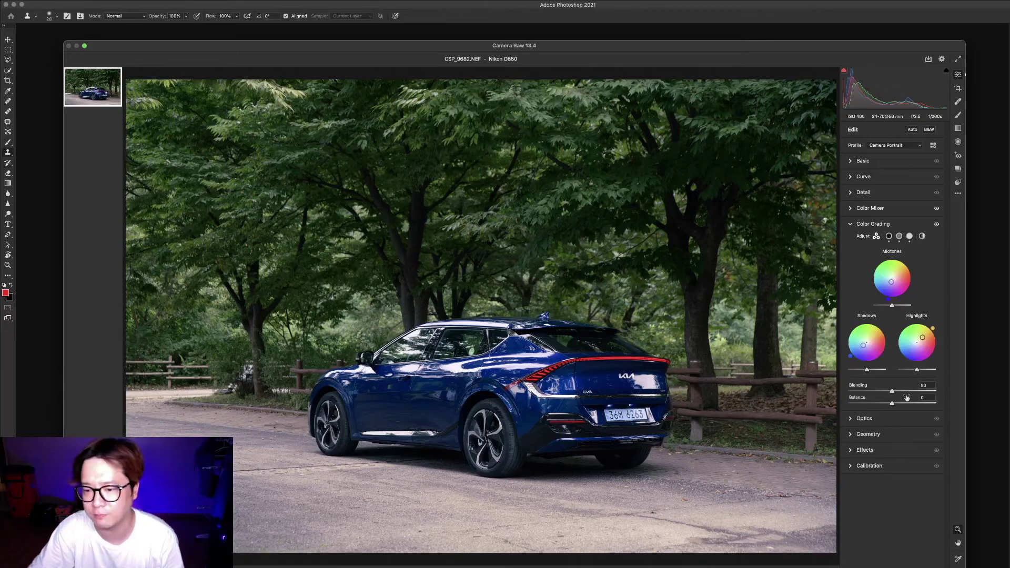
drag(893, 394, 938, 395)
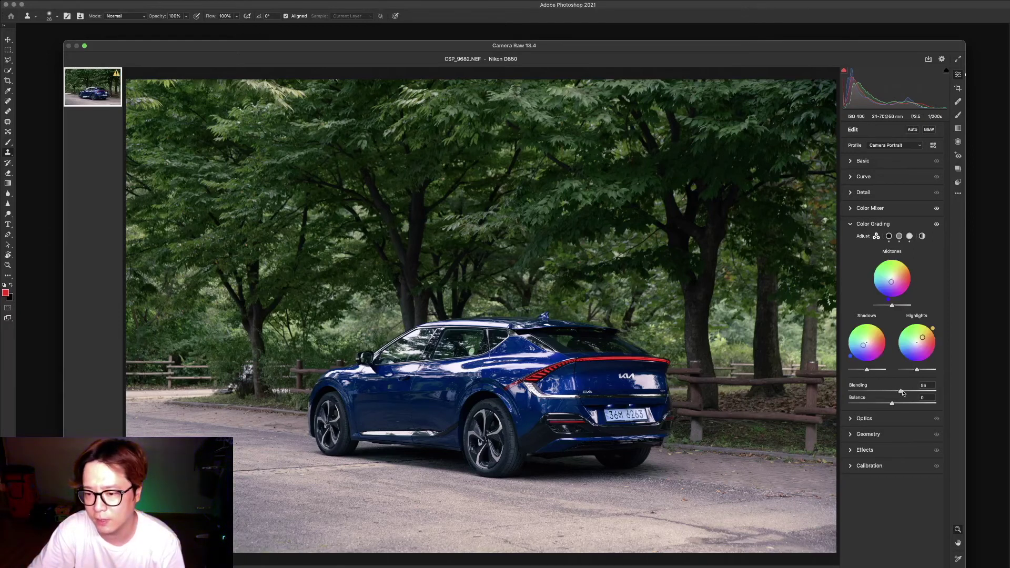
- Sweep the Color Grading Blending slider through 32, 0 and halfway, finally setting it to 100
drag(938, 394, 878, 394)
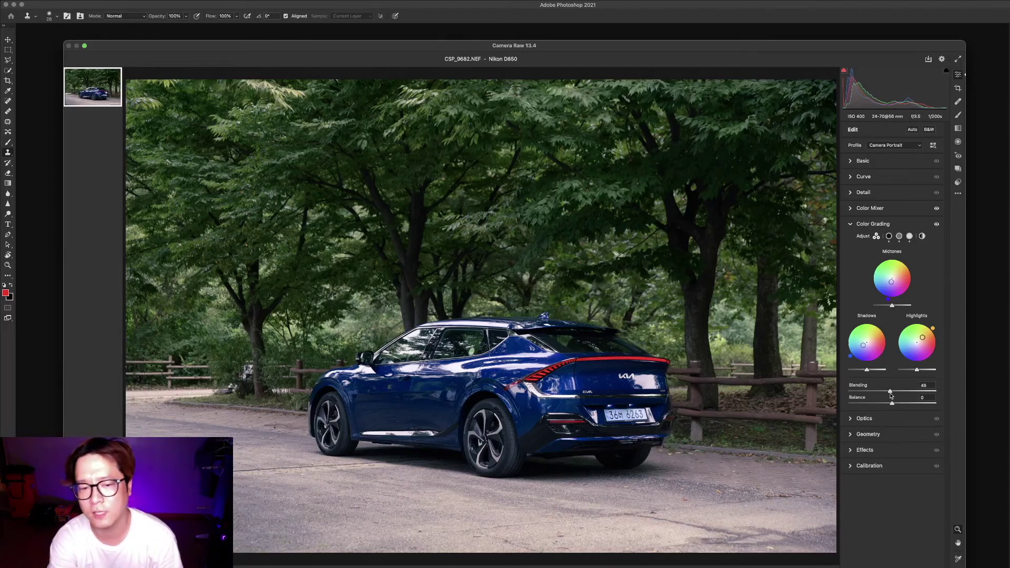
drag(891, 395, 811, 394)
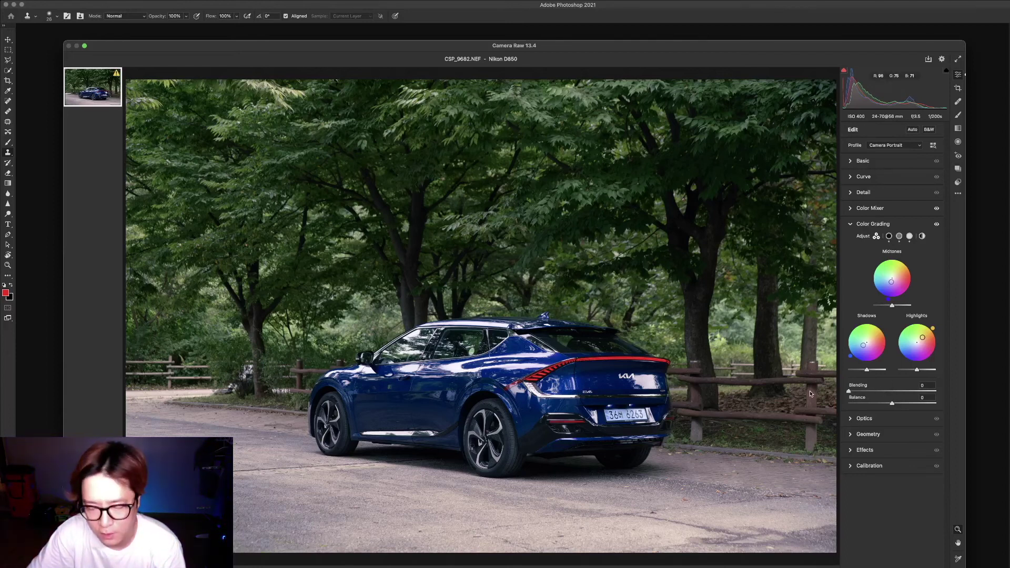
drag(820, 394, 939, 393)
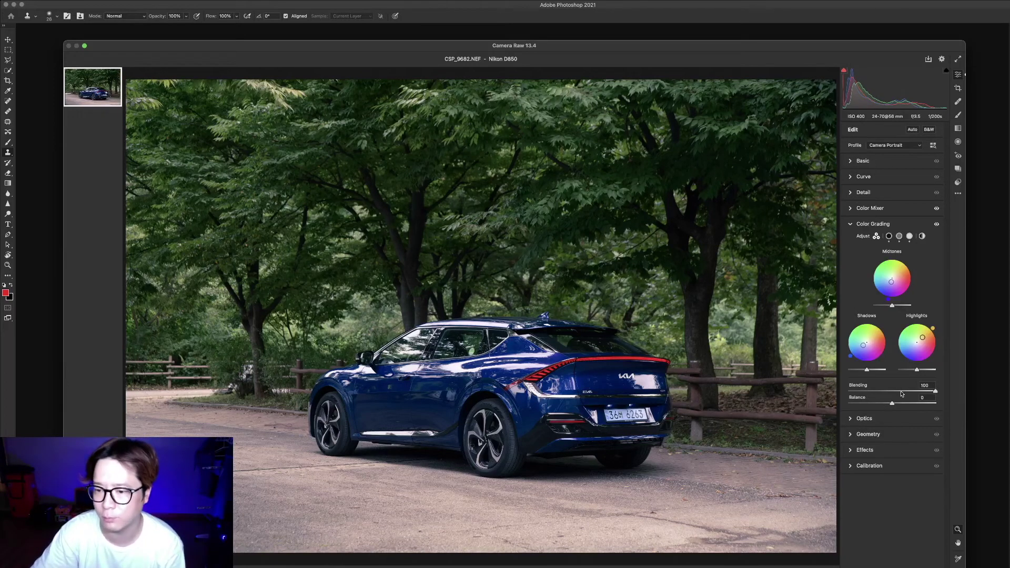
click(896, 392)
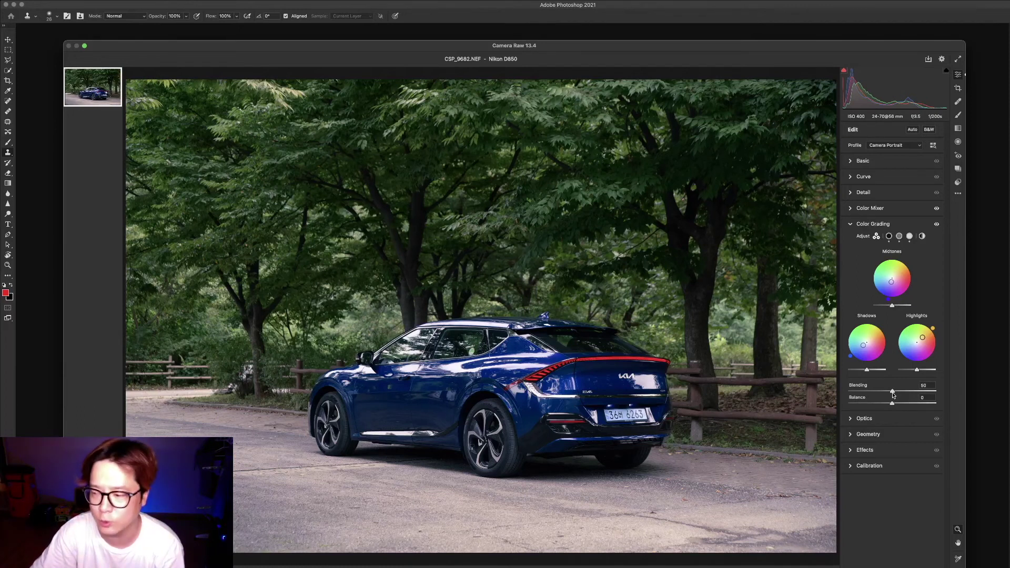
drag(893, 392, 976, 401)
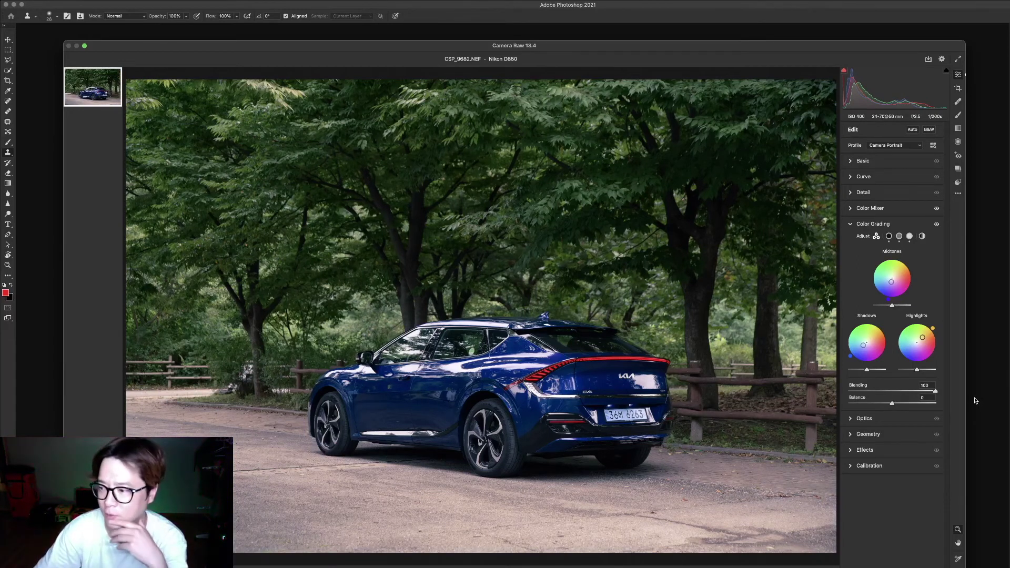
- Sweep the Balance slider, confirm it at 0, and fold the Color Grading panel away
mouse_move(894, 405)
mouse_down()
mouse_move(936, 406)
mouse_move(847, 403)
mouse_up()
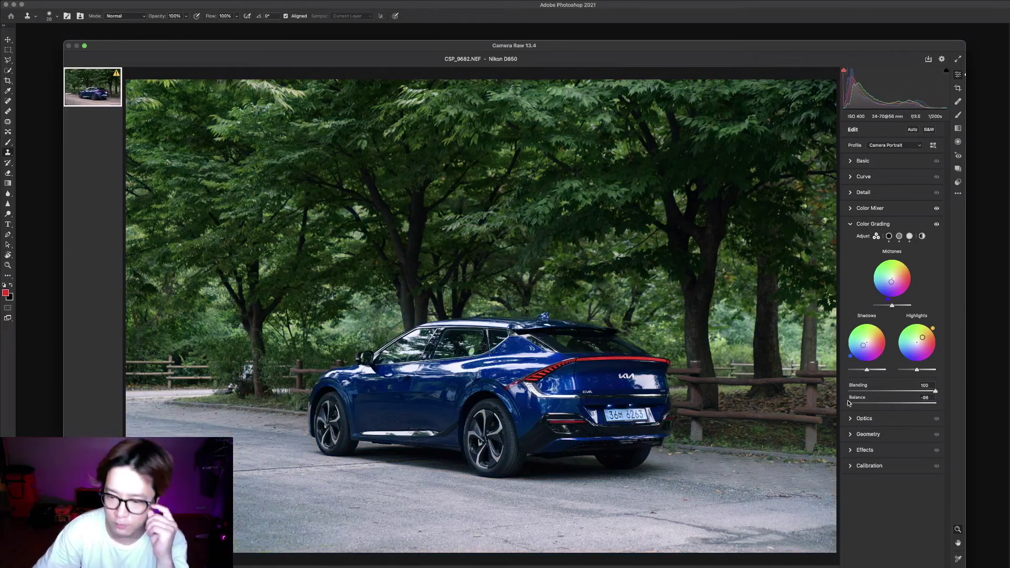
mouse_move(848, 403)
mouse_down()
mouse_move(952, 410)
mouse_move(919, 410)
mouse_up()
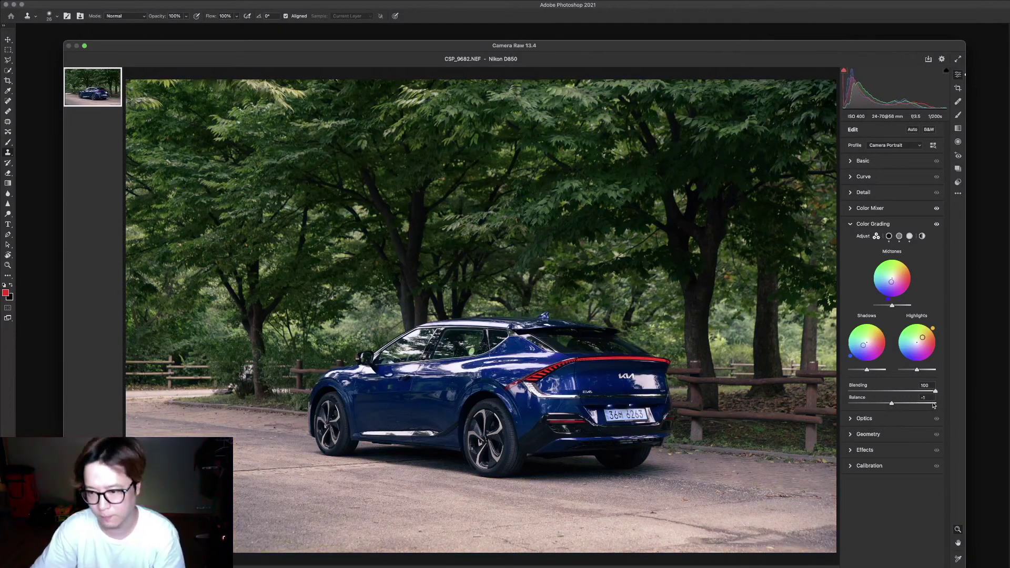
text(0)
key(Return)
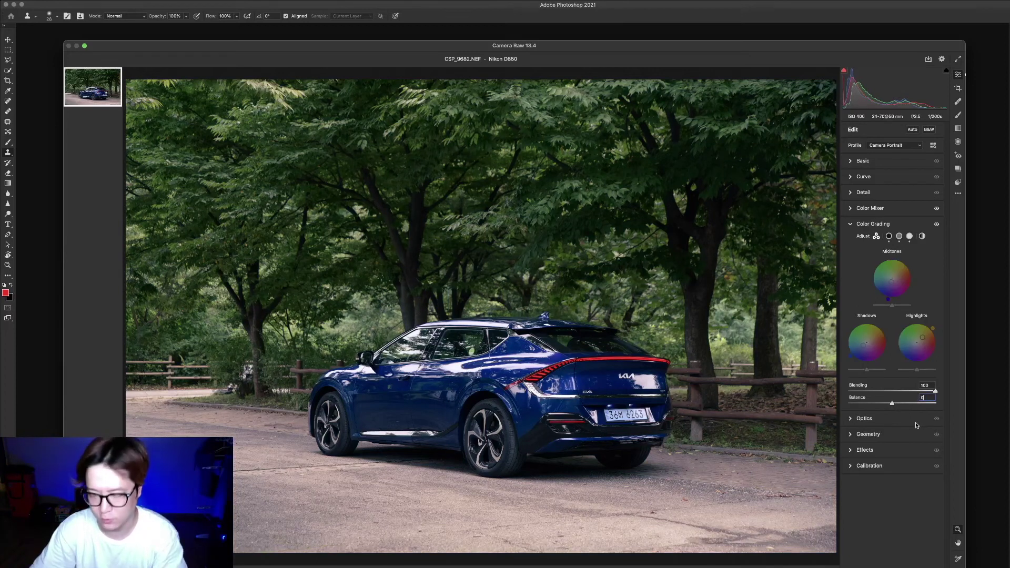
click(853, 225)
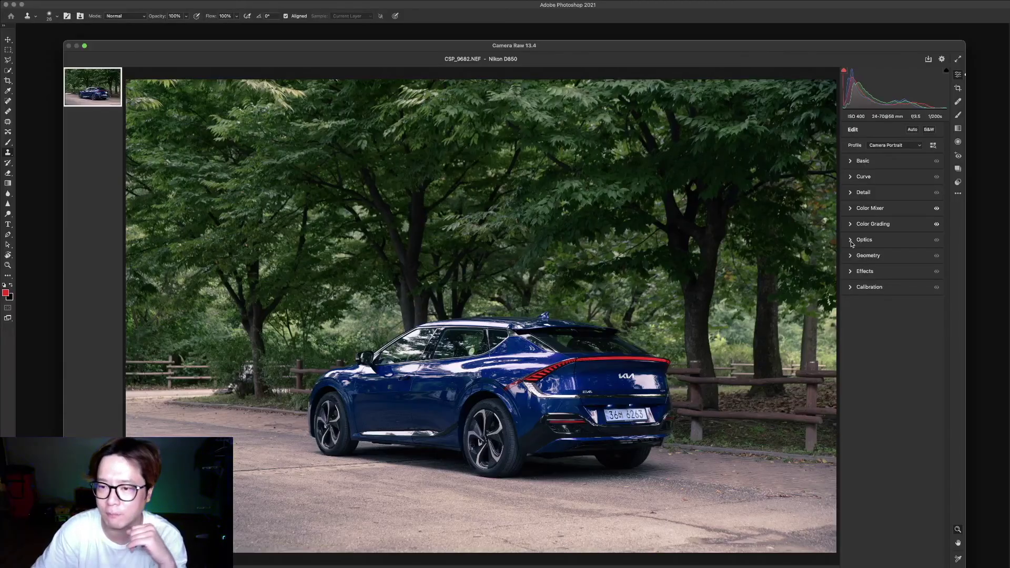
- Enable lens profile corrections and chromatic aberration removal in Optics, checking the Manual tab
click(852, 241)
click(854, 277)
click(854, 266)
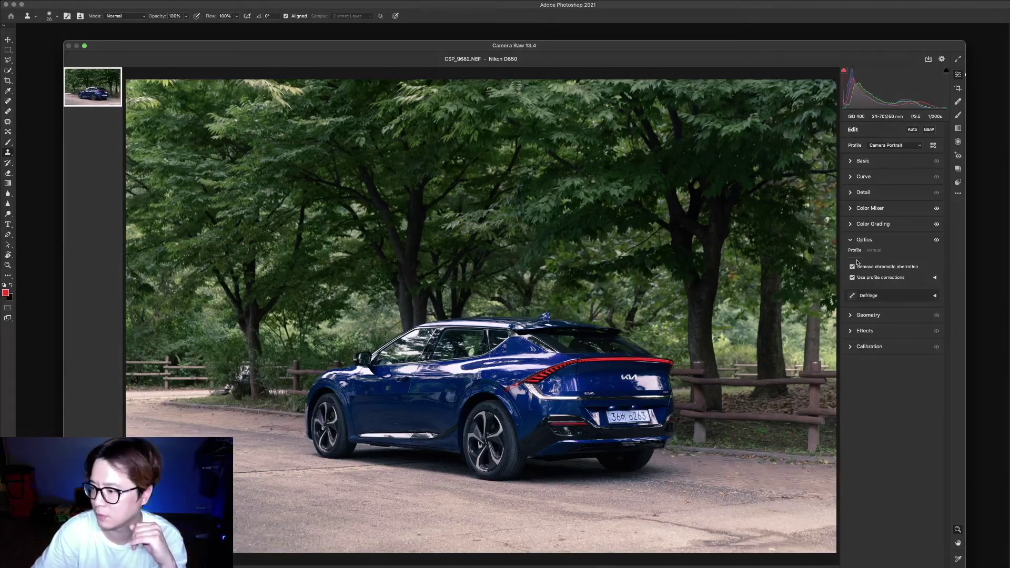
click(877, 251)
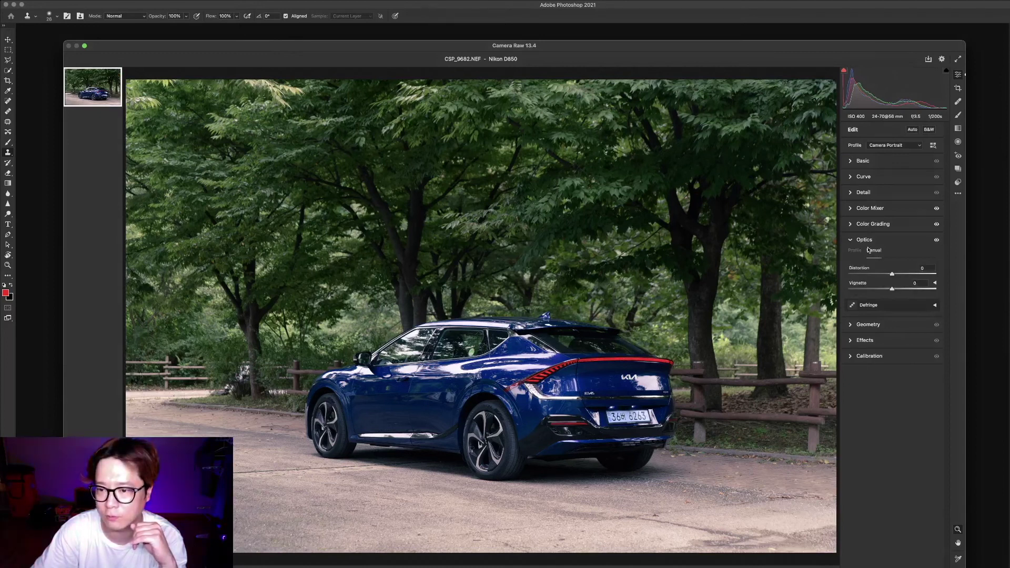
click(851, 241)
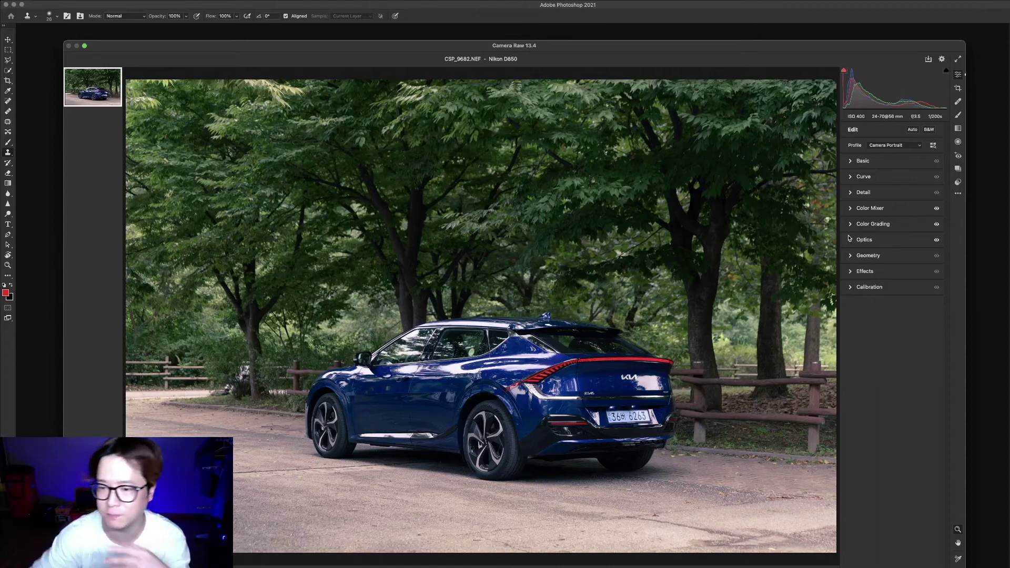
- Recheck the Optics settings, then expand Geometry with no Upright correction applied
click(851, 240)
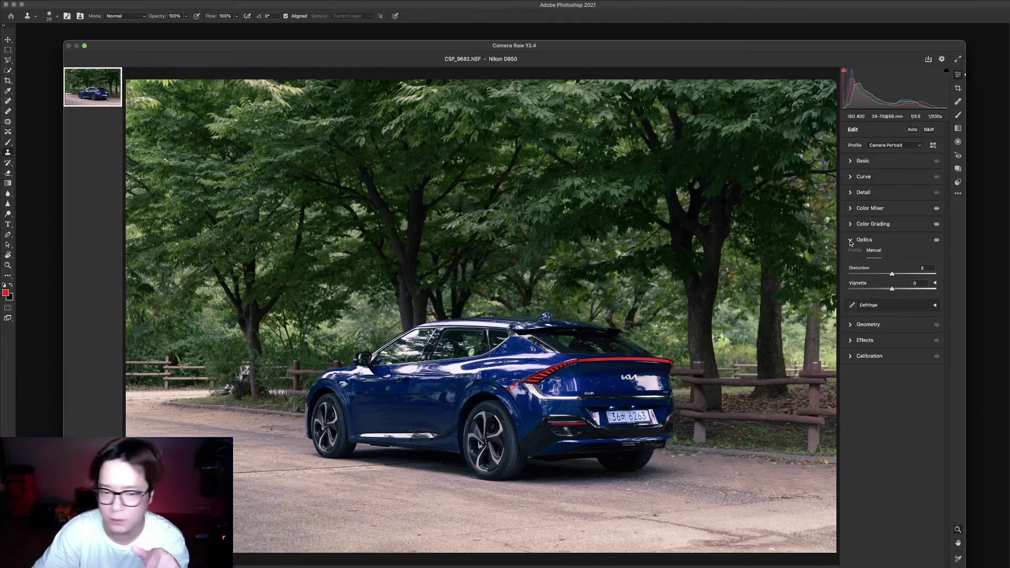
click(851, 241)
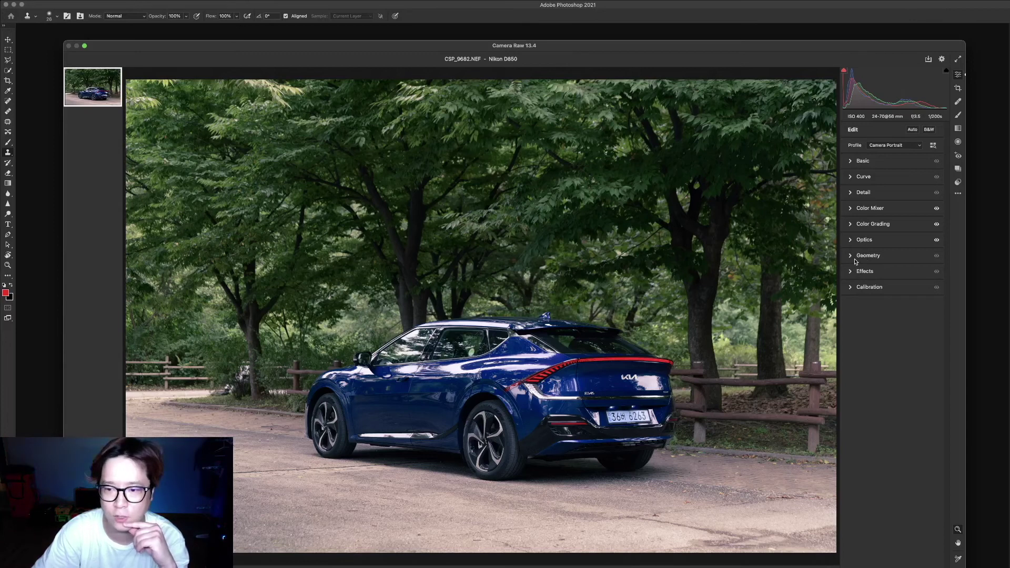
click(847, 256)
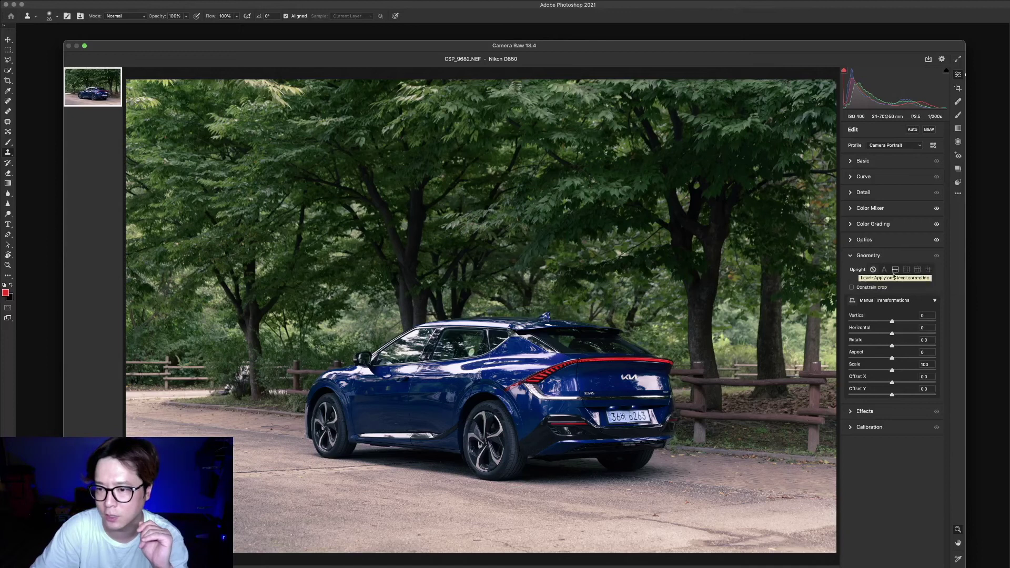
click(886, 271)
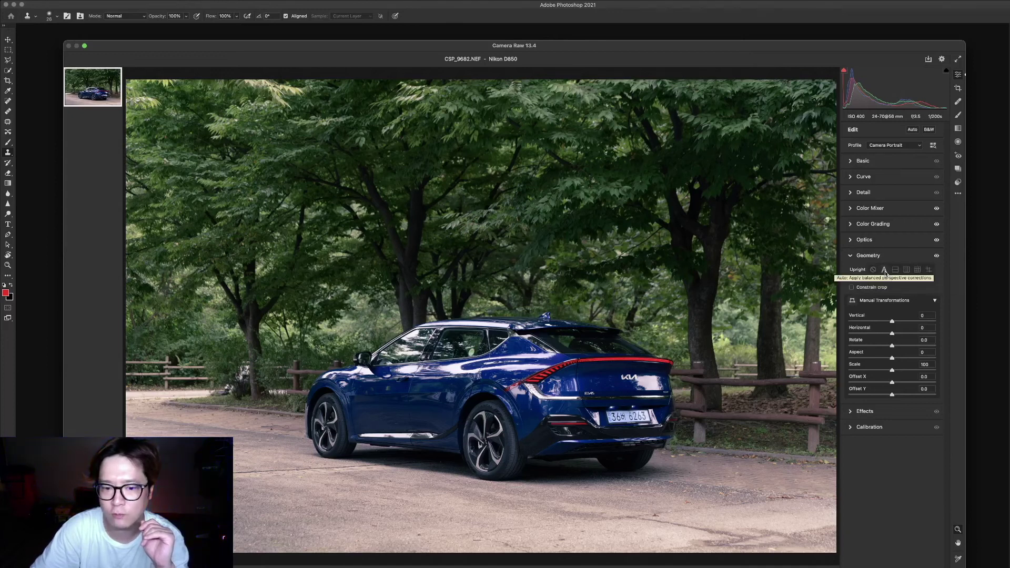
click(907, 271)
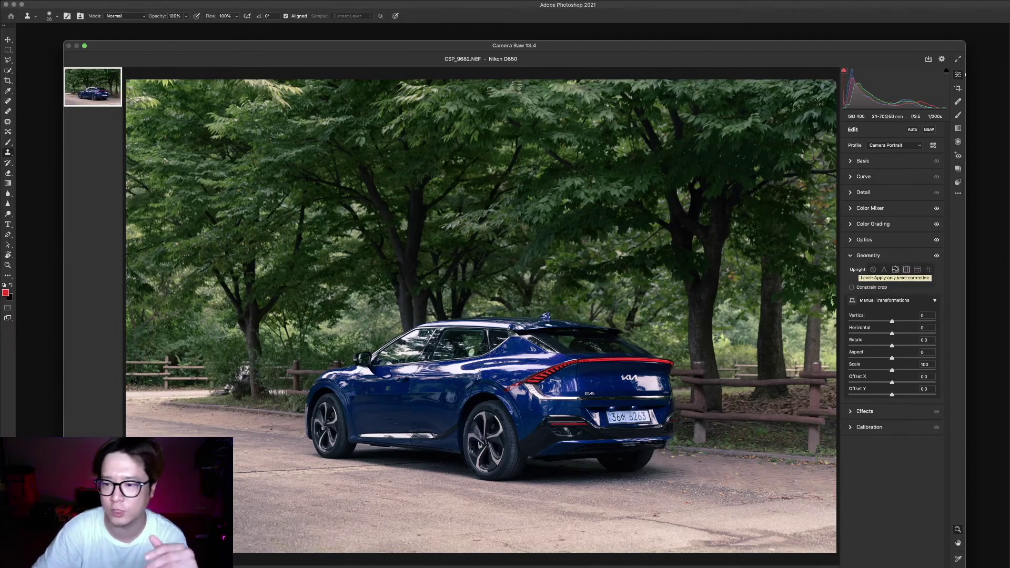
click(873, 269)
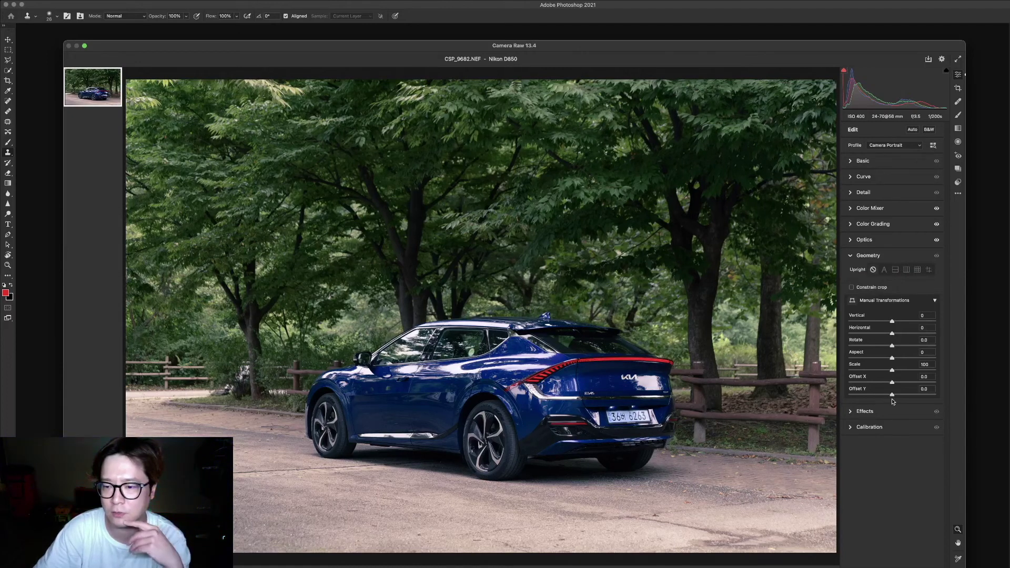
click(854, 258)
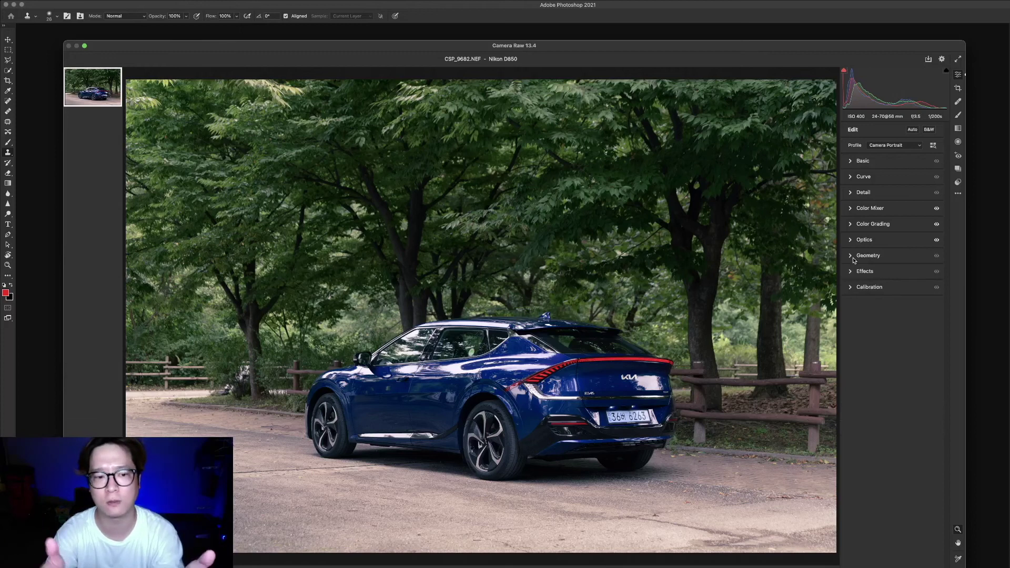
click(854, 258)
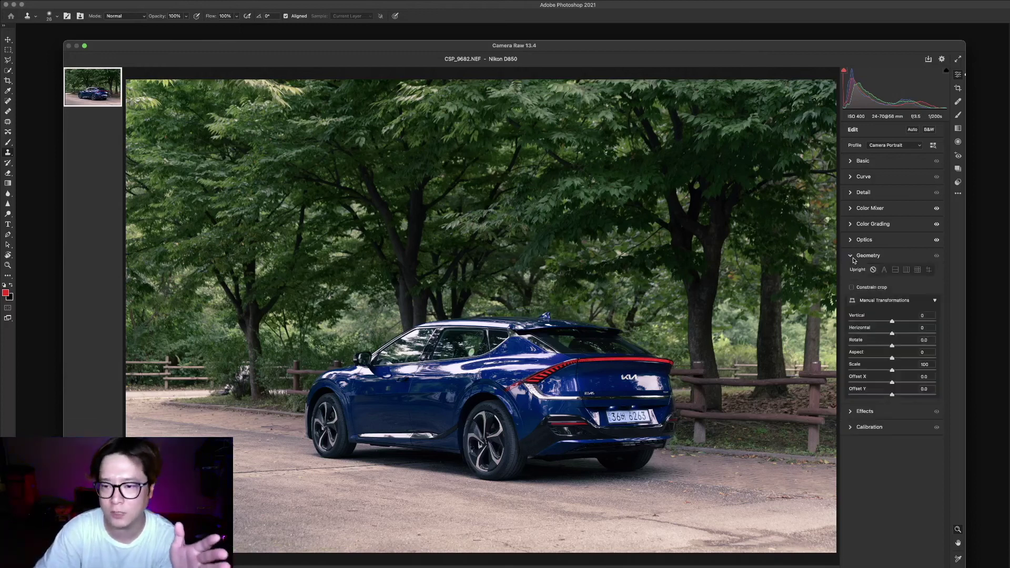
click(852, 257)
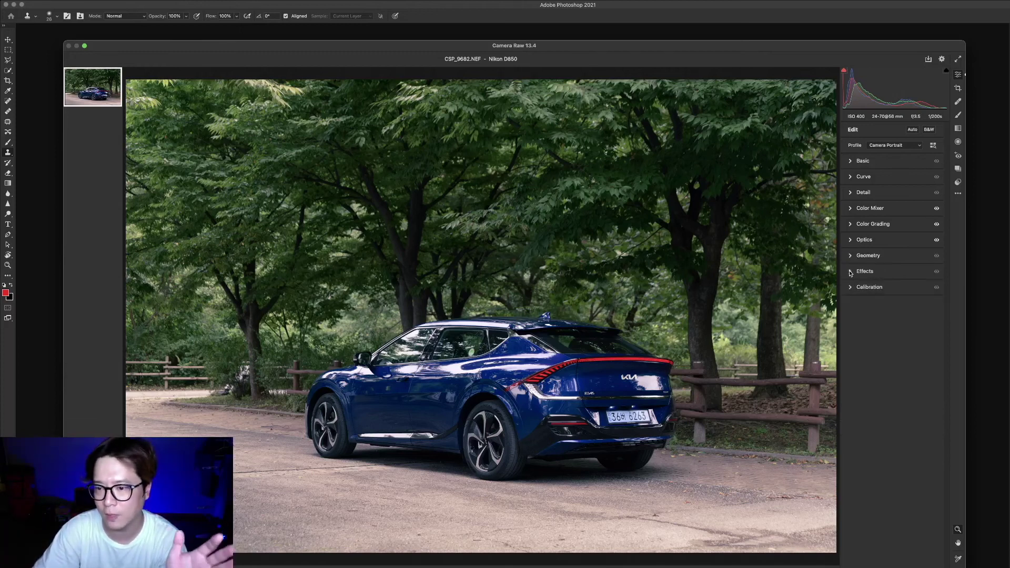
click(851, 272)
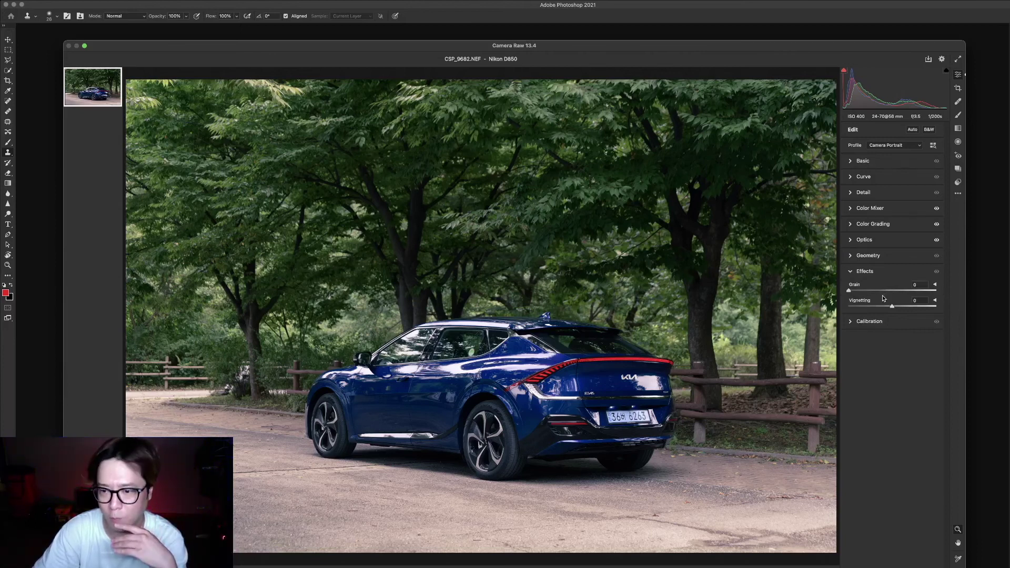
click(851, 257)
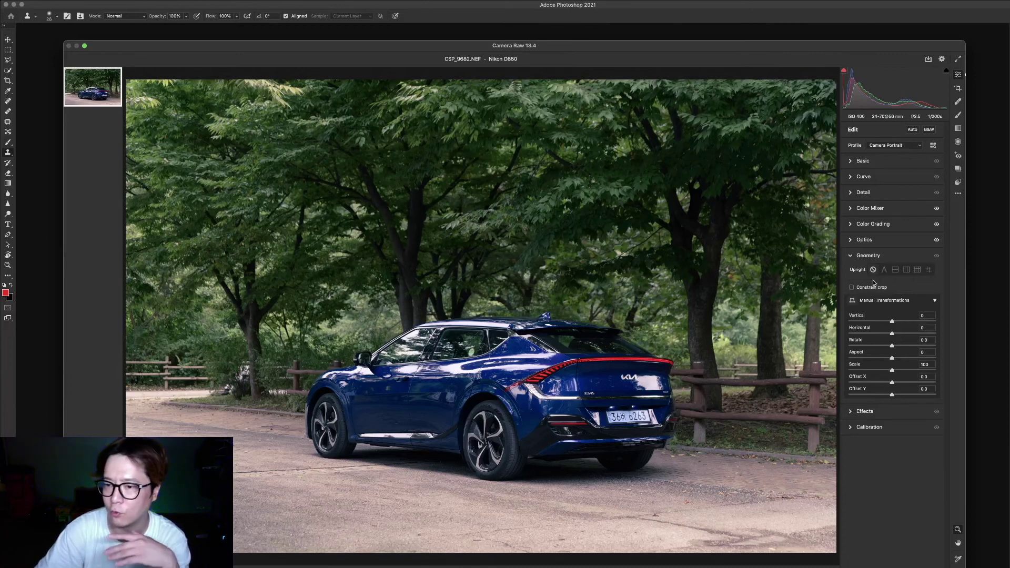
click(854, 258)
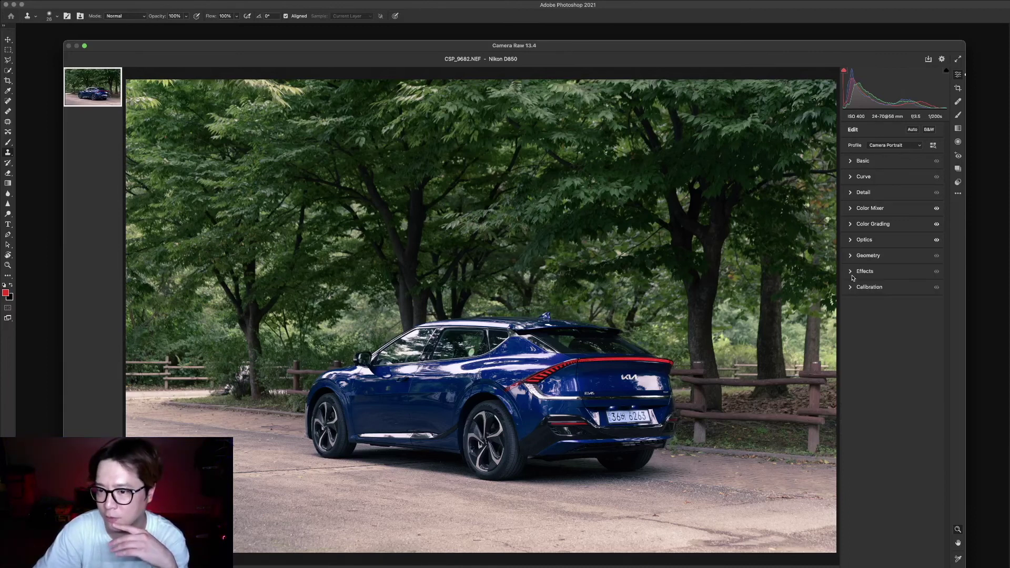
click(854, 275)
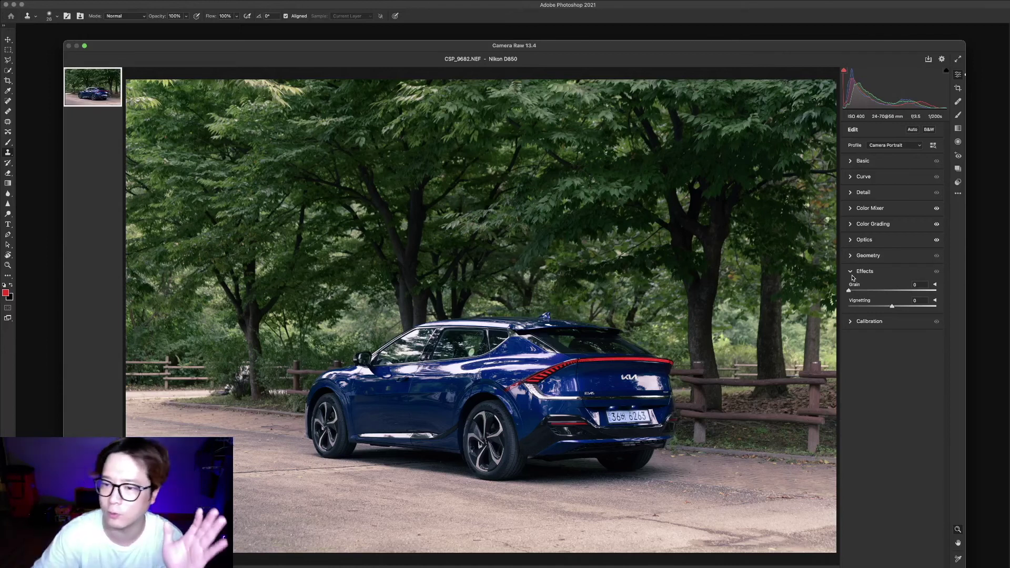
click(852, 255)
mouse_move(892, 322)
mouse_down()
mouse_move(918, 323)
mouse_move(862, 320)
mouse_up()
click(894, 337)
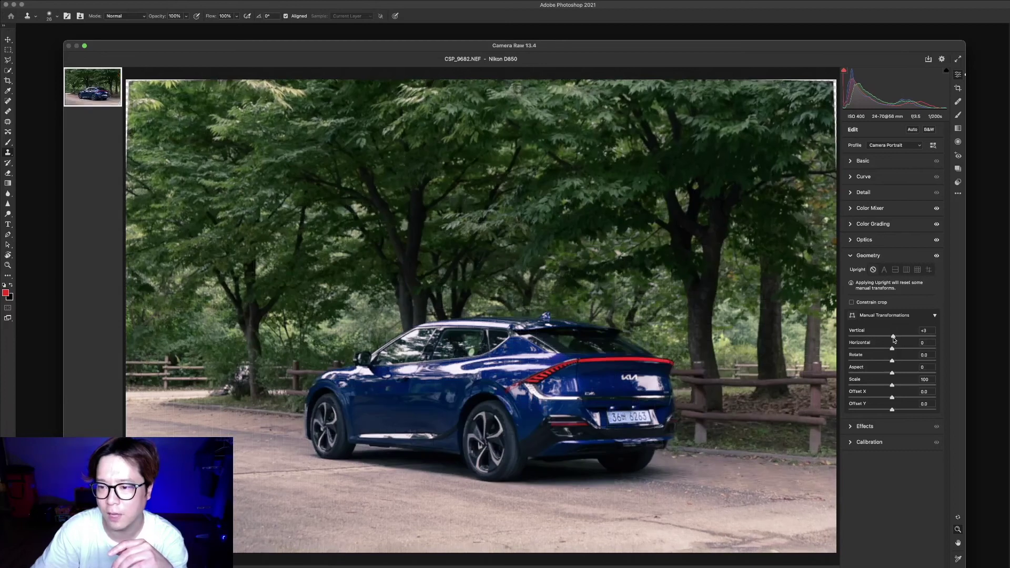
double_click(894, 337)
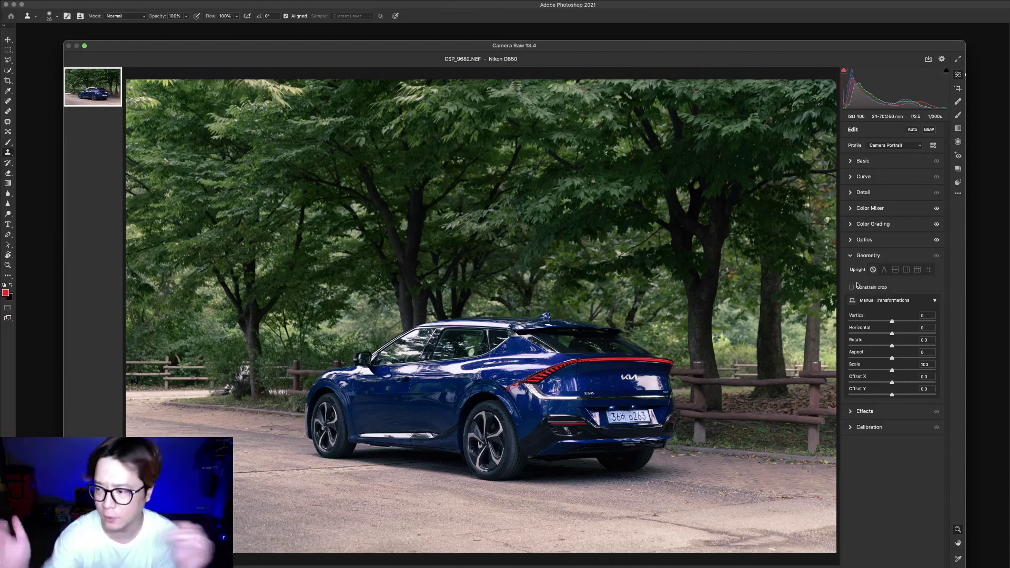
click(852, 257)
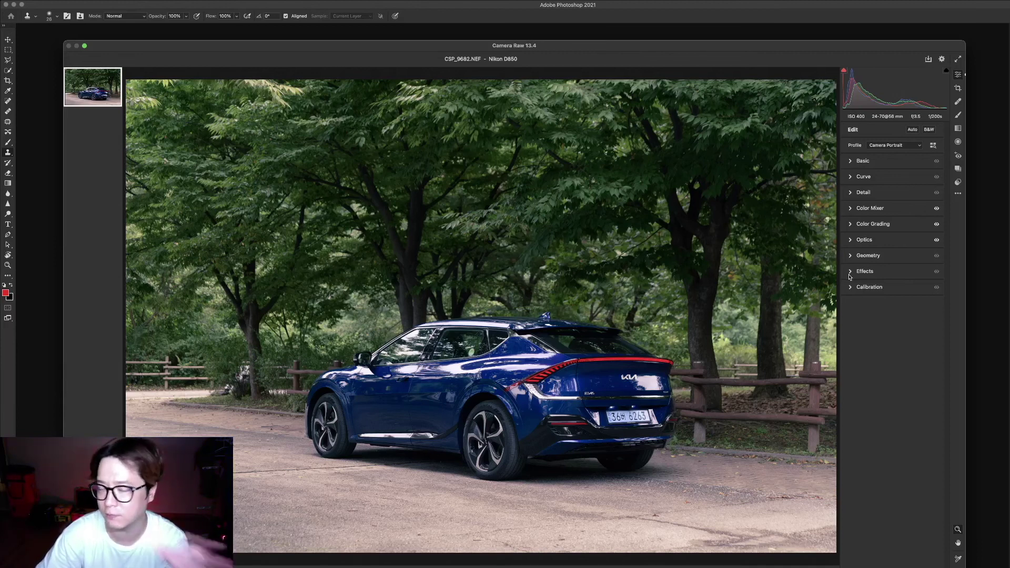
click(850, 273)
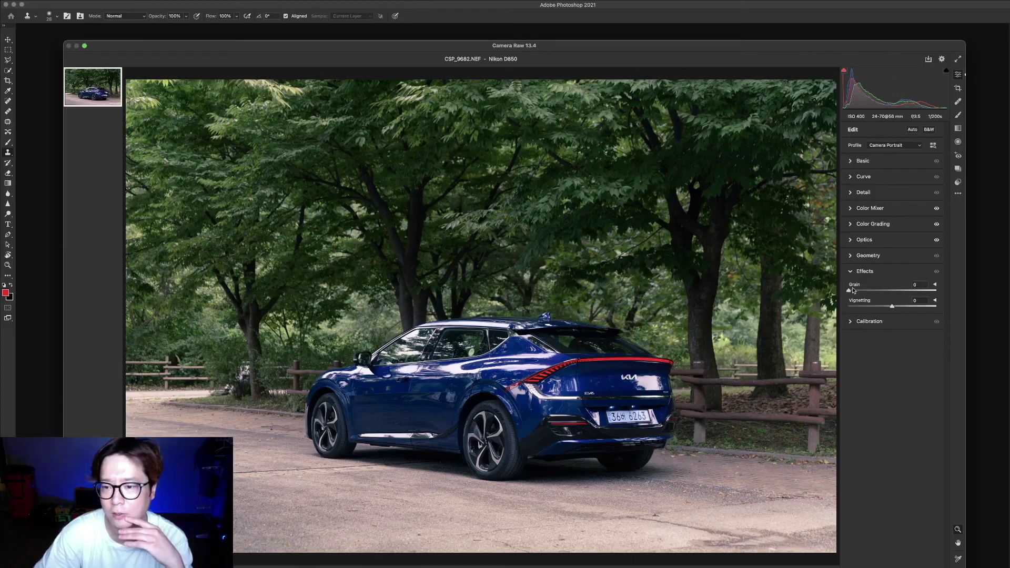
- Try heavy grain, reduce it to 11, and add a vignette around the edges
drag(853, 289, 916, 293)
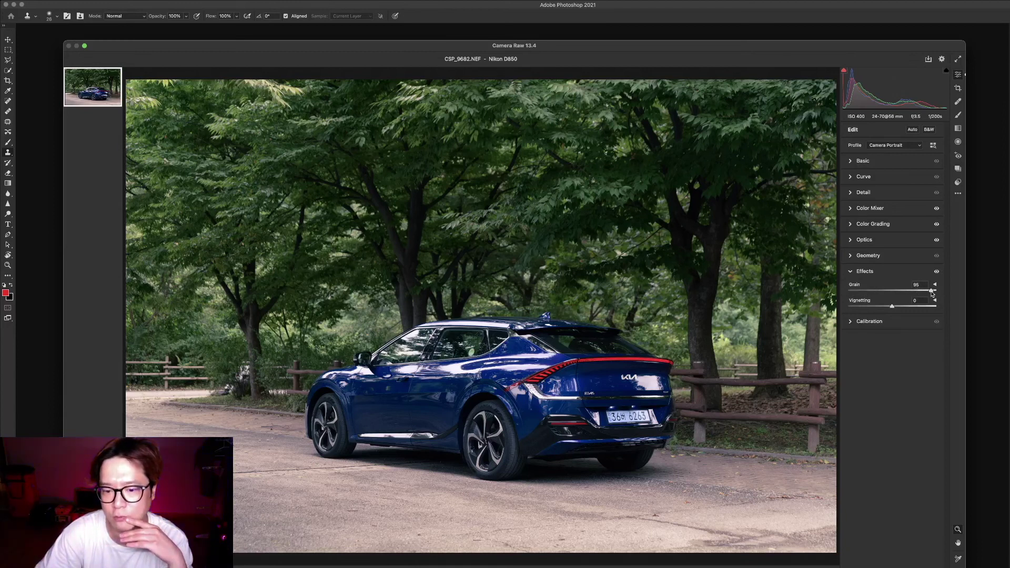
drag(900, 292, 859, 290)
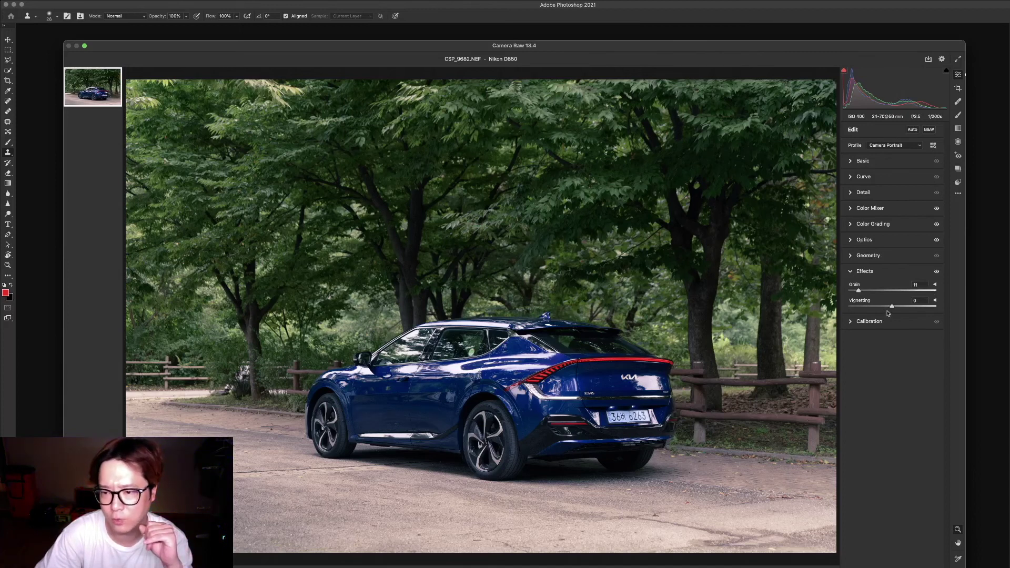
drag(863, 306, 906, 308)
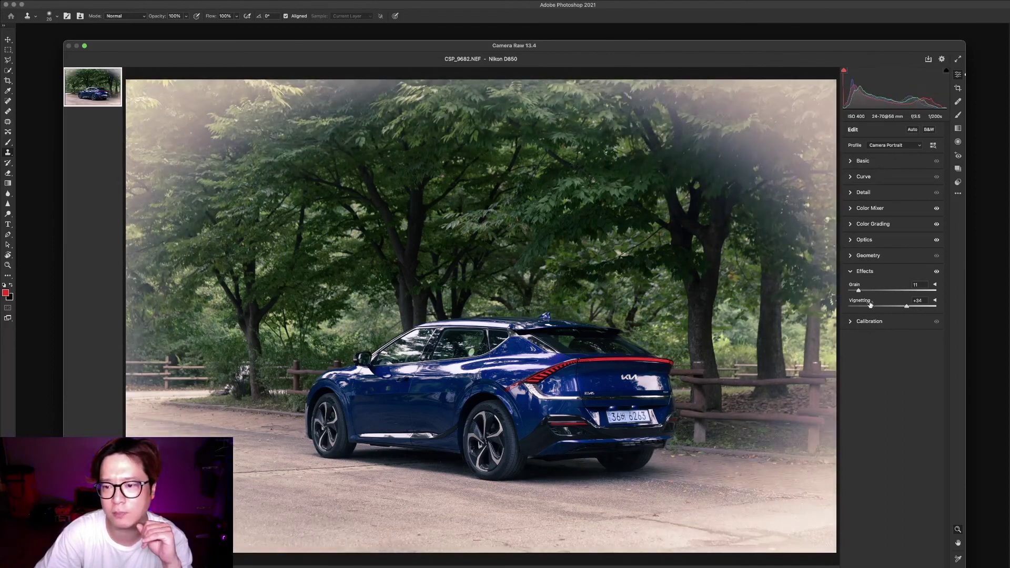
- Reset Vignetting to 0, fold the Effects settings away, and open Calibration
click(851, 272)
click(851, 271)
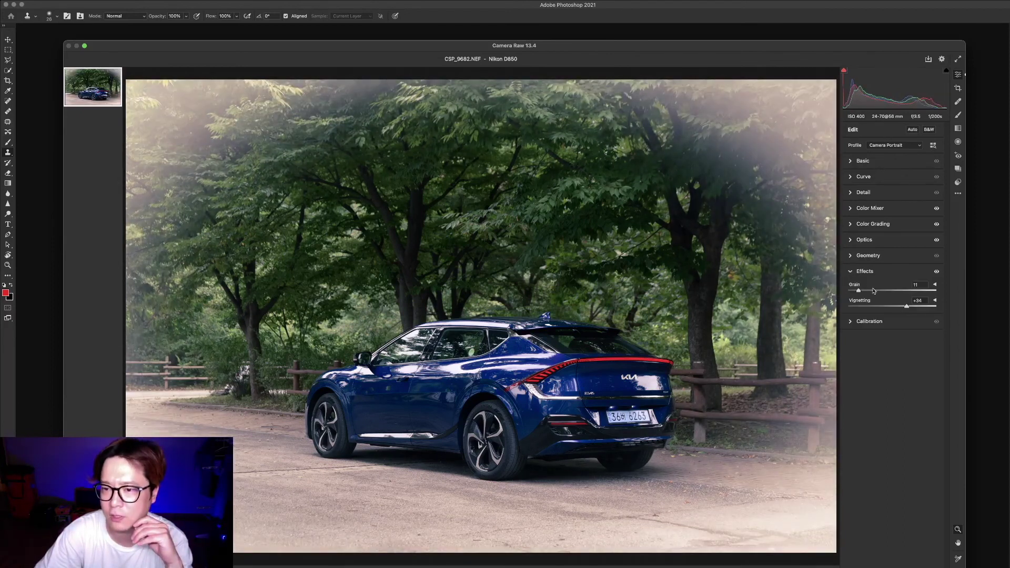
double_click(905, 306)
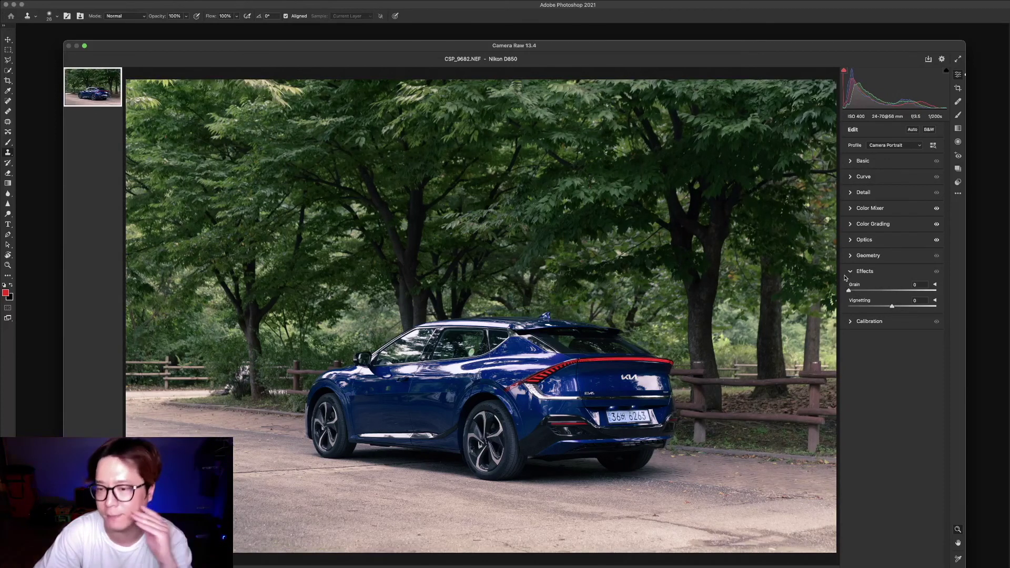
click(851, 272)
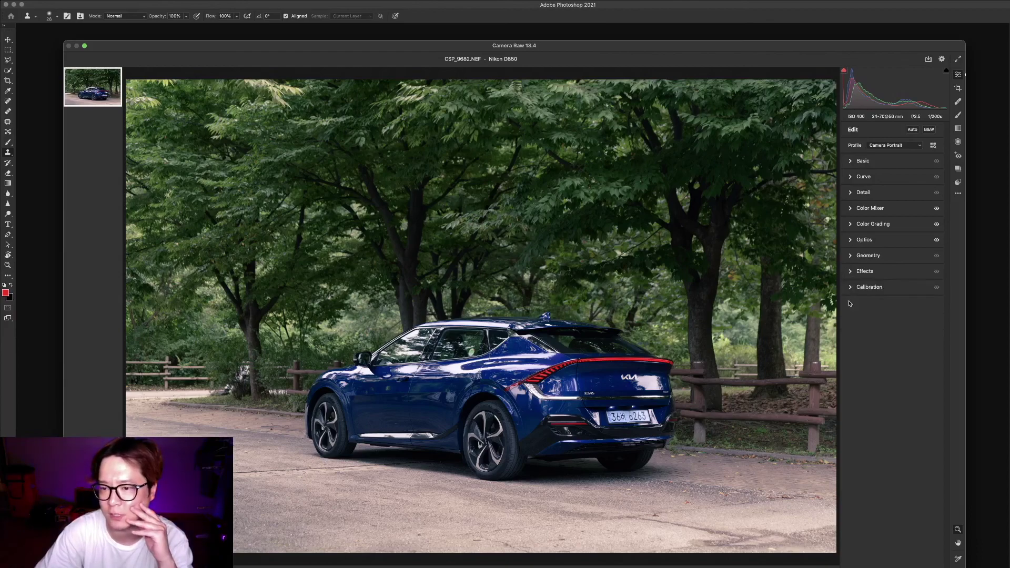
click(851, 288)
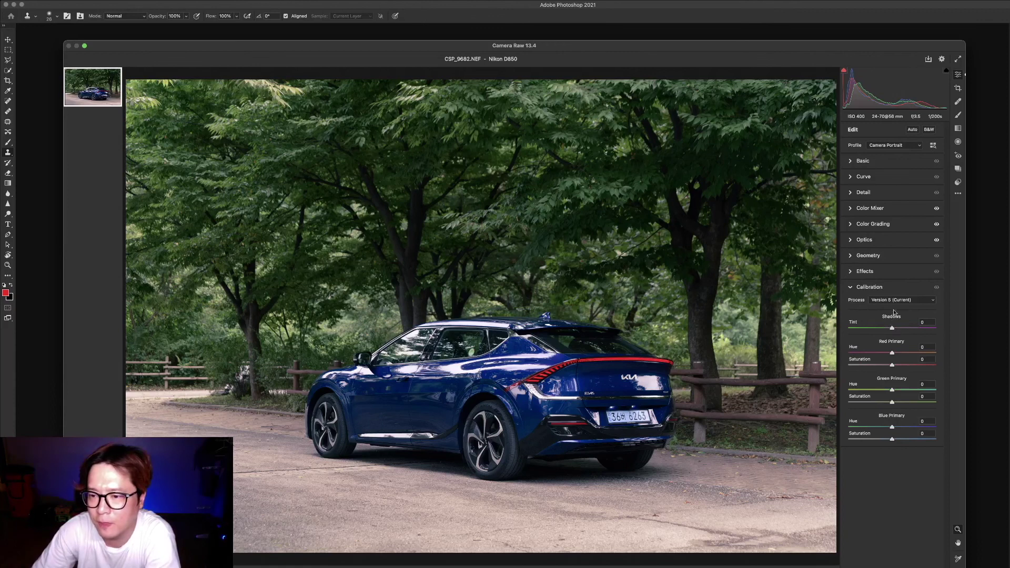
- Try Shadows Tint at -100 then about -31, and shift the Red Primary Hue
mouse_move(901, 330)
mouse_down()
mouse_move(842, 329)
mouse_move(889, 334)
mouse_up()
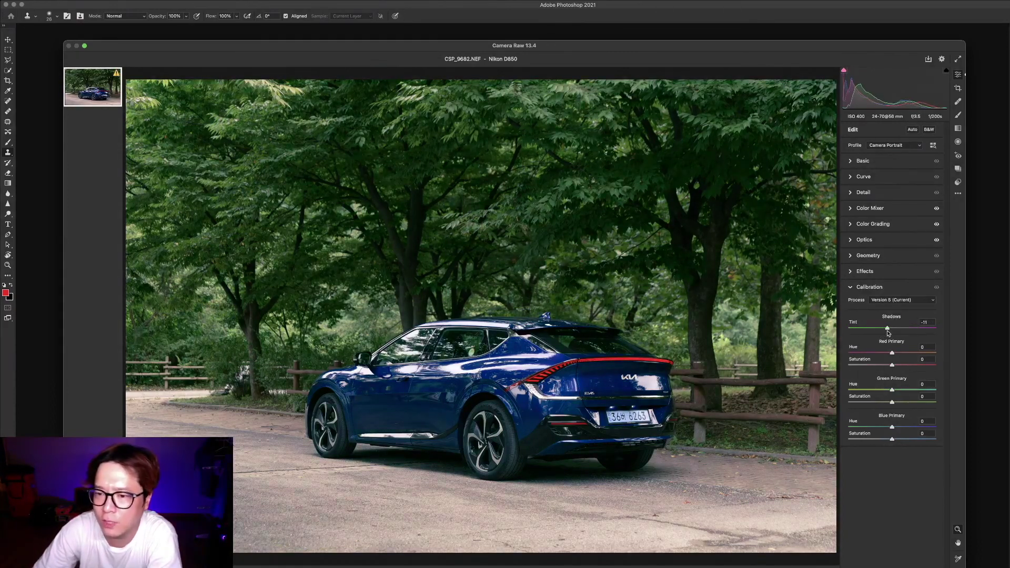
drag(893, 329, 879, 329)
mouse_move(925, 354)
mouse_down()
mouse_move(809, 348)
mouse_move(896, 353)
mouse_move(855, 368)
mouse_move(888, 368)
mouse_up()
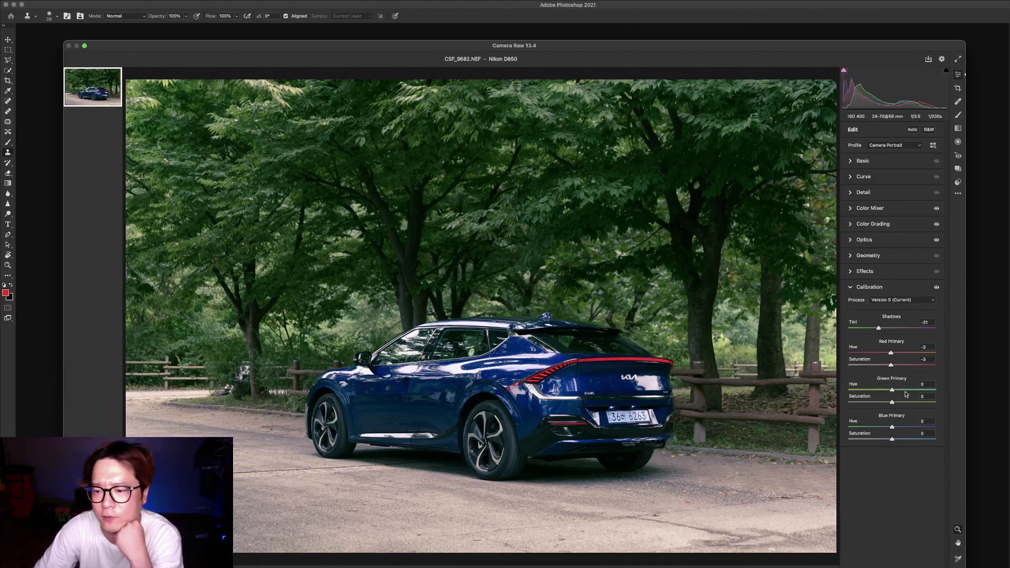
- Set Green Primary Hue -15 and Saturation -18, adjust Blue Saturation, then reset Calibration to 0
drag(874, 392, 886, 391)
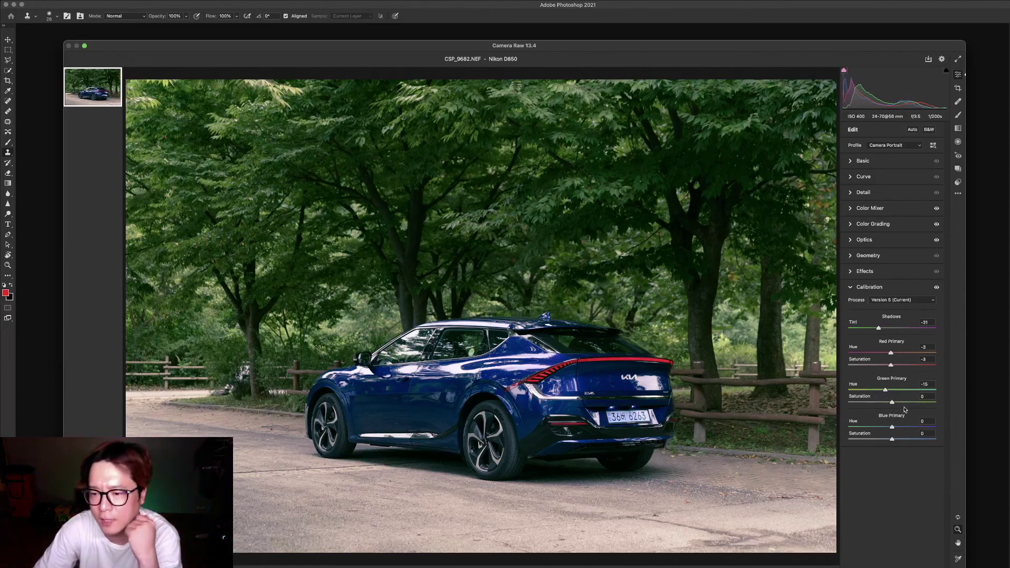
mouse_move(922, 404)
mouse_down()
mouse_move(885, 403)
mouse_move(847, 427)
mouse_move(887, 428)
mouse_up()
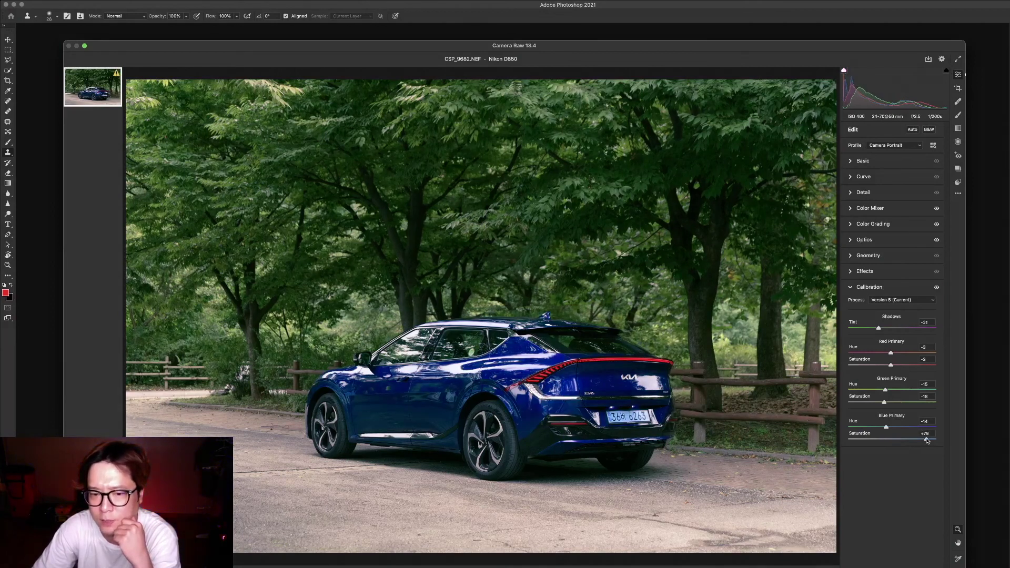
mouse_move(893, 439)
mouse_down()
mouse_move(857, 437)
mouse_move(912, 434)
mouse_move(838, 427)
mouse_up()
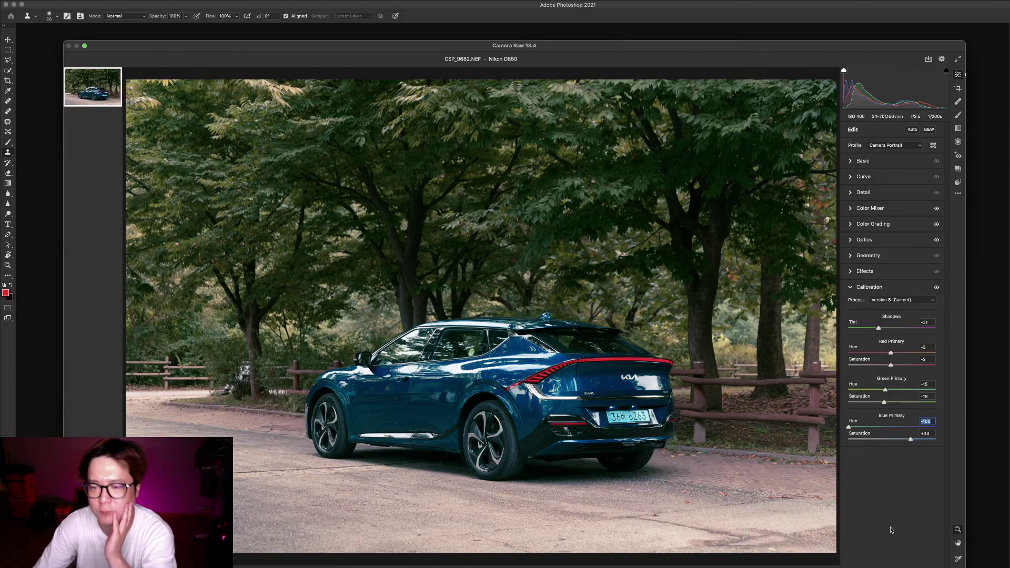
alt+click(870, 286)
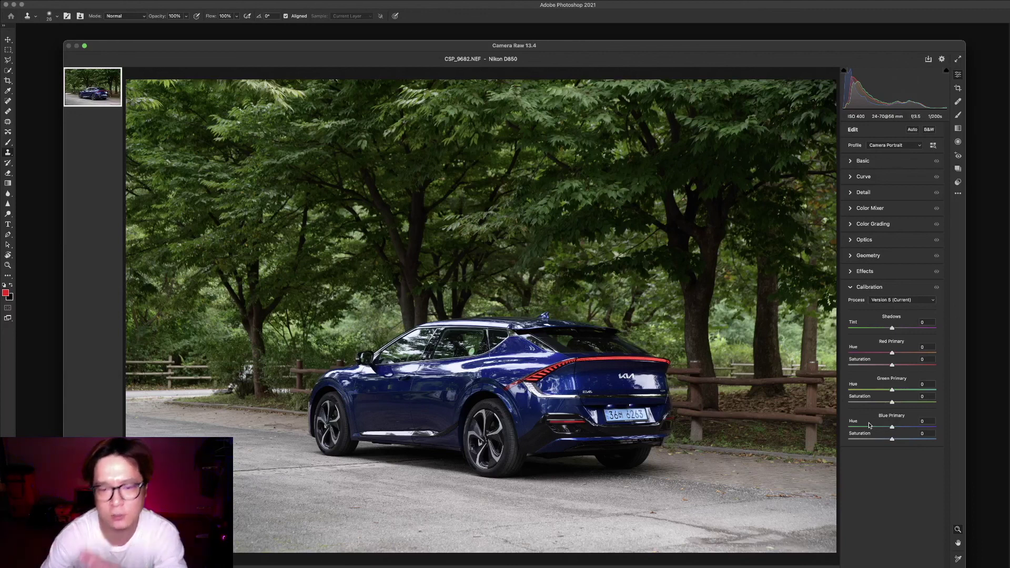
- Open CSP_9682.NEF in Photoshop as an 8-bit RGB document, viewing at 100% then fit on screen
key(alt)
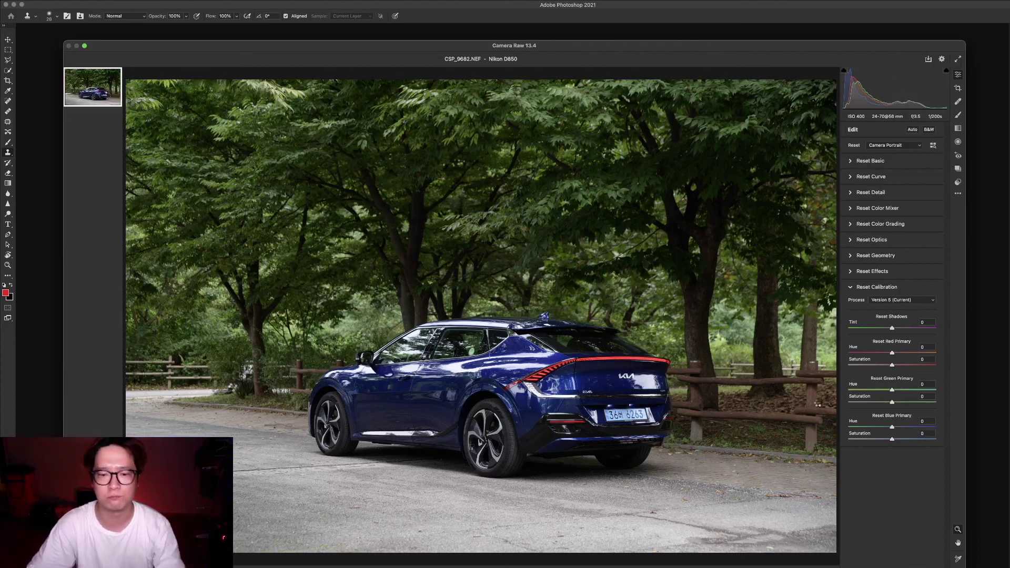
key(Return)
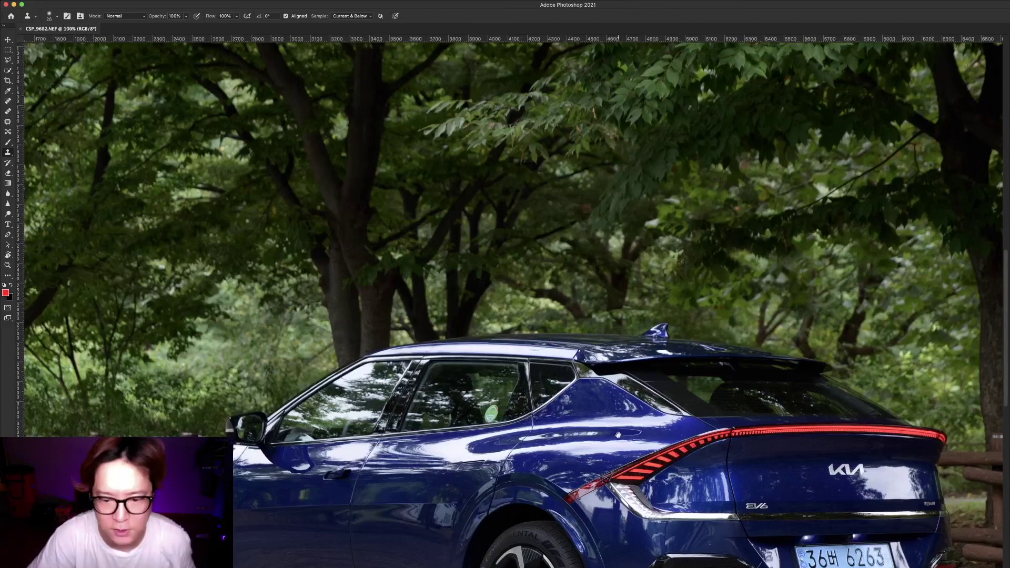
key(ctrl+plus)
key(ctrl+plus)
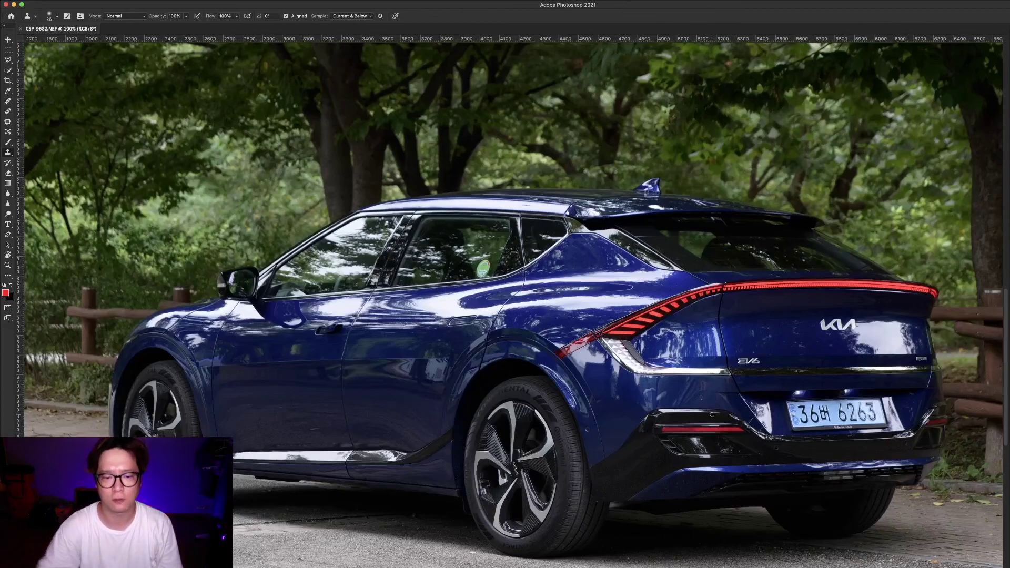
key(ctrl+0)
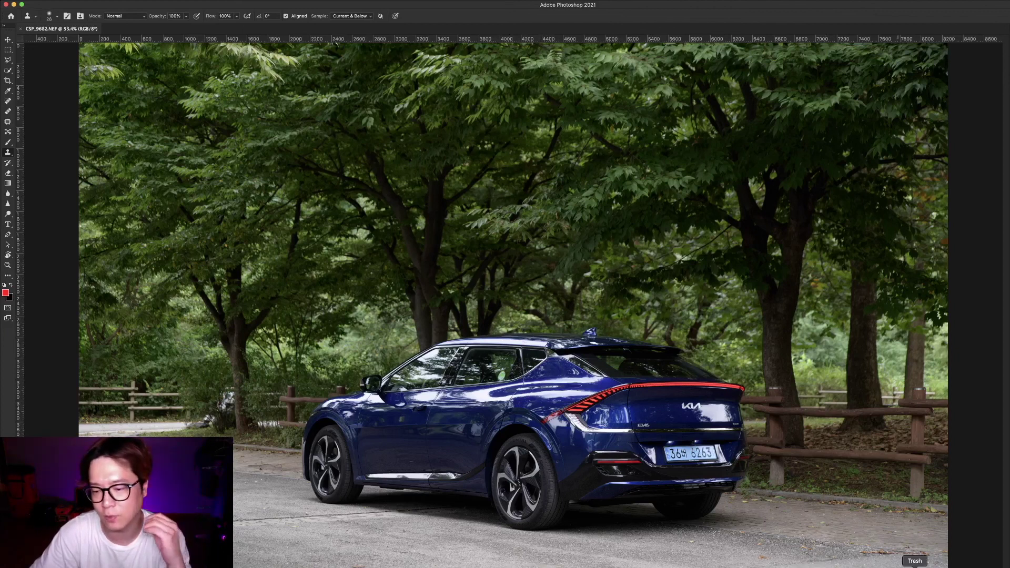
click(913, 564)
- Empty the Trash from the Dock and confirm it
right_click(913, 565)
click(907, 562)
click(593, 218)
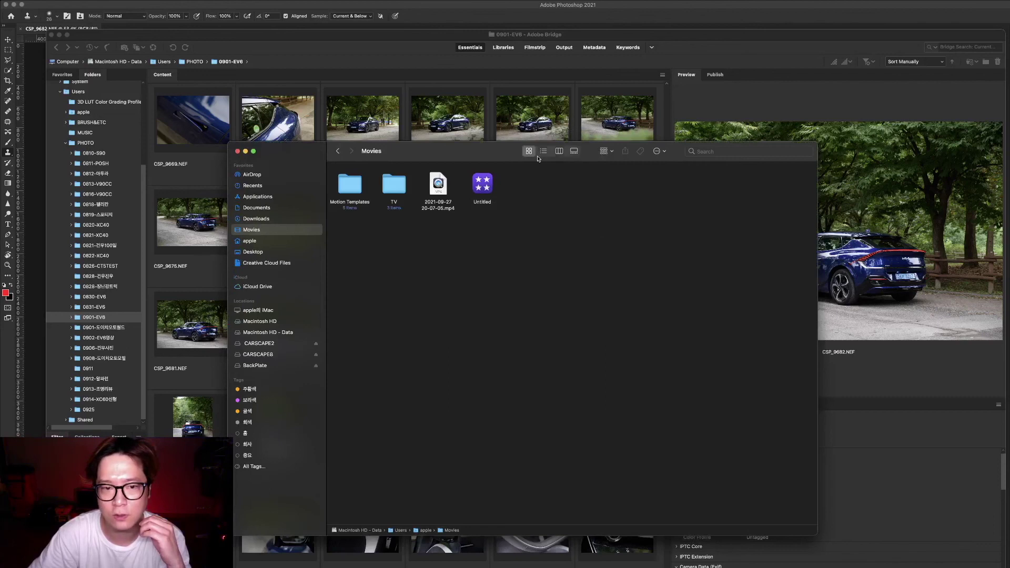
- Bring Adobe Bridge forward and scroll through the 0901-EV6 car thumbnails
click(515, 126)
scroll(534, 415, down, 5)
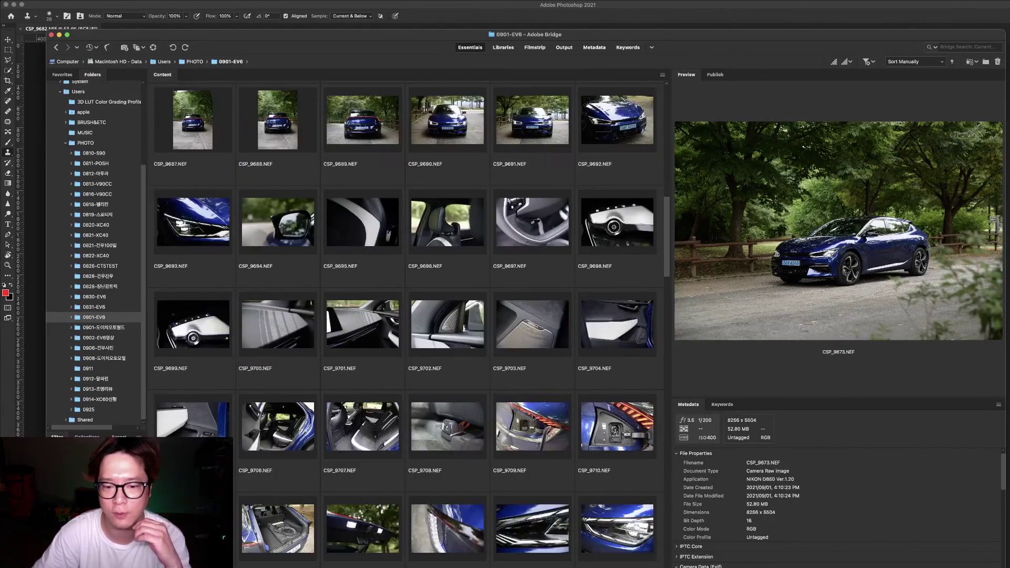
scroll(534, 418, down, 5)
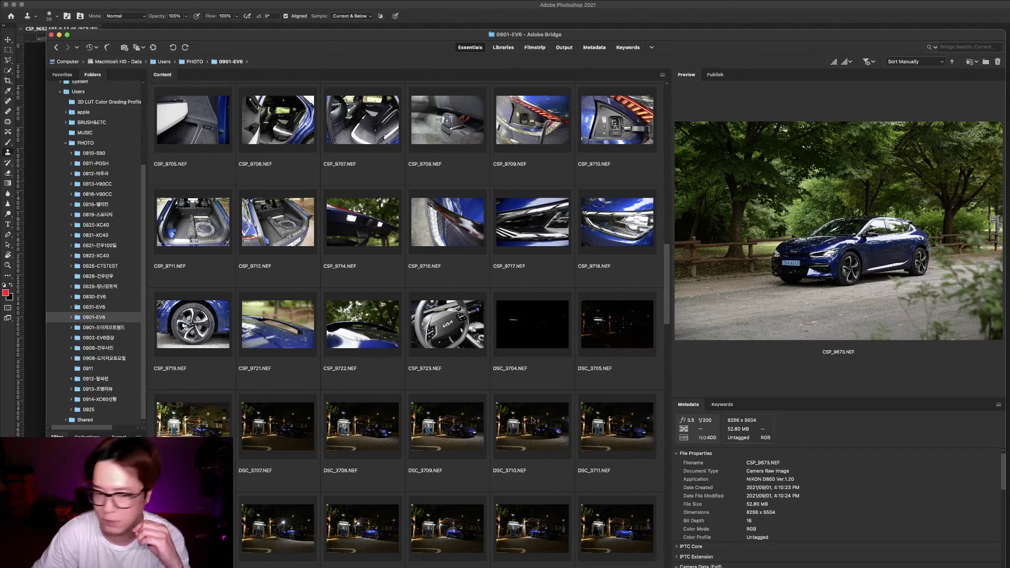
scroll(474, 421, up, 2)
scroll(421, 423, up, 2)
scroll(408, 423, up, 1)
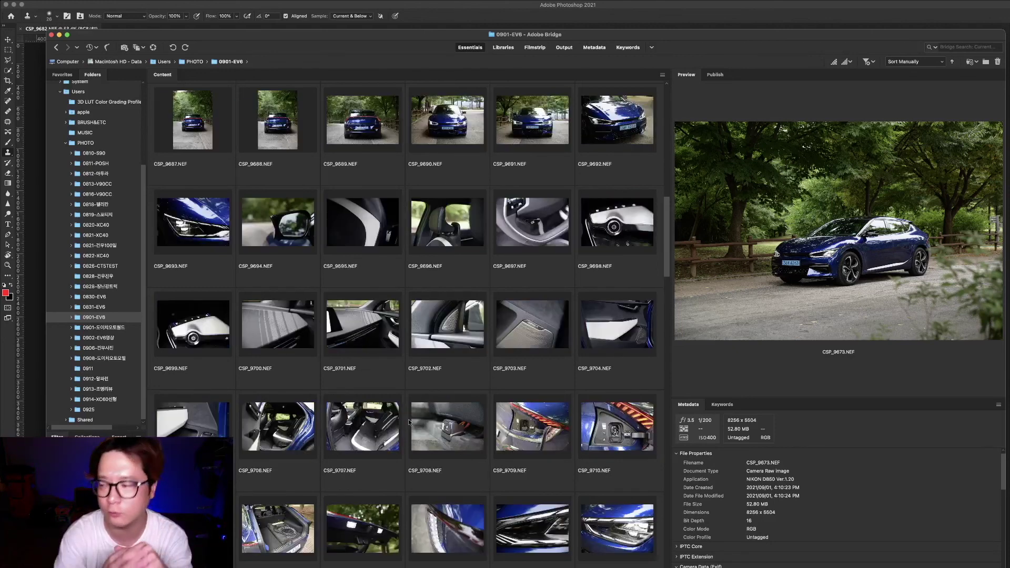